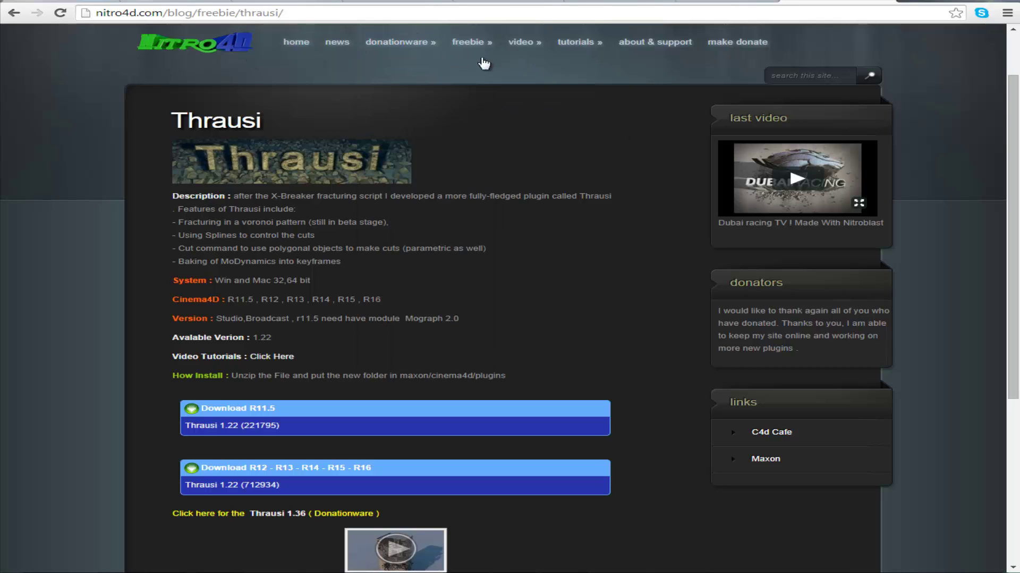
pyautogui.moveTo(440, 96)
pyautogui.hotkey('ctrl', 'a')
pyautogui.press('End')
pyautogui.hotkey('ctrl', 'shift', 'Left')
pyautogui.hotkey('ctrl', 'shift', 'Left')
pyautogui.hotkey('ctrl', 'shift', 'Left')
pyautogui.hotkey('ctrl', 'shift', 'Left')
pyautogui.hotkey('ctrl', 'shift', 'Left')
pyautogui.hotkey('ctrl', 'shift', 'Left')
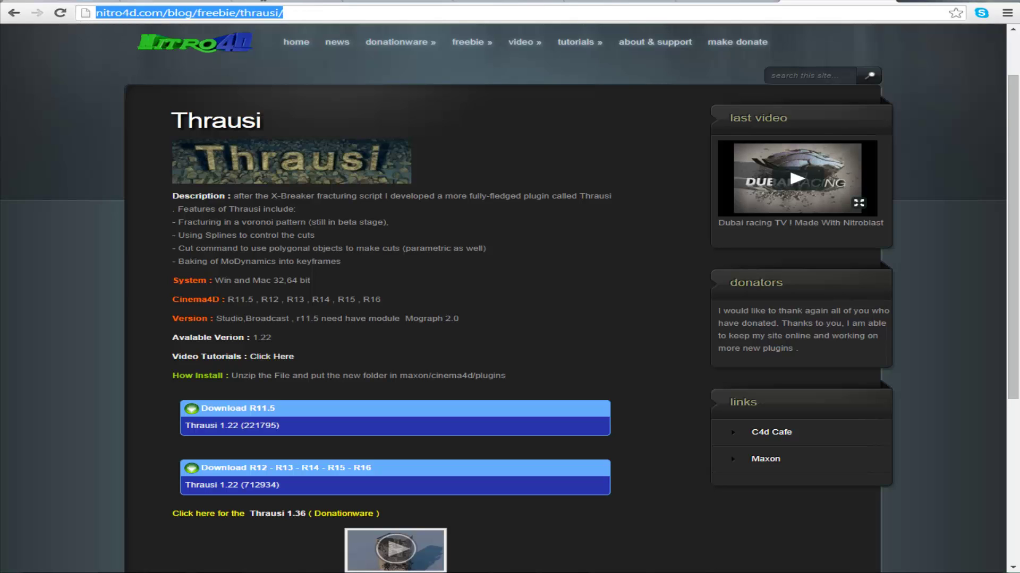
pyautogui.press('End')
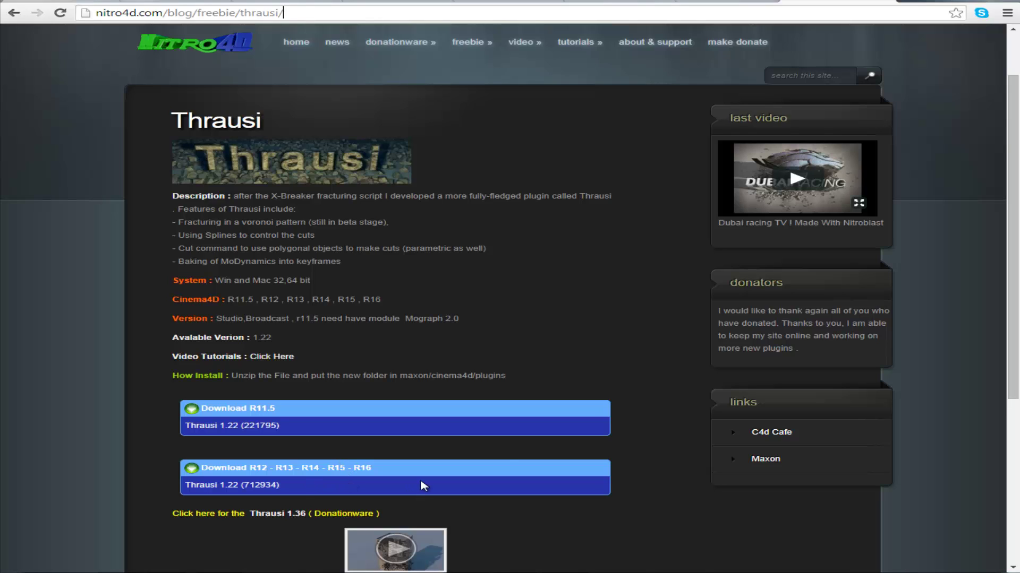
# Download the Thrausi 1.22 package for R12 to R16 and move Thrausi-1.22-R12.zip from the Downloads folder to the desktop
pyautogui.click(271, 487)
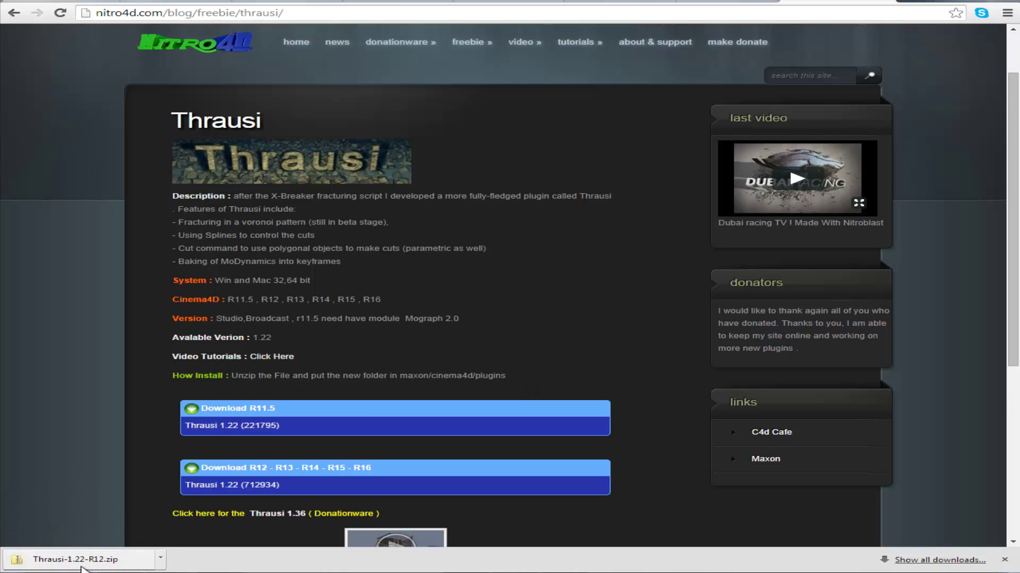
pyautogui.click(159, 563)
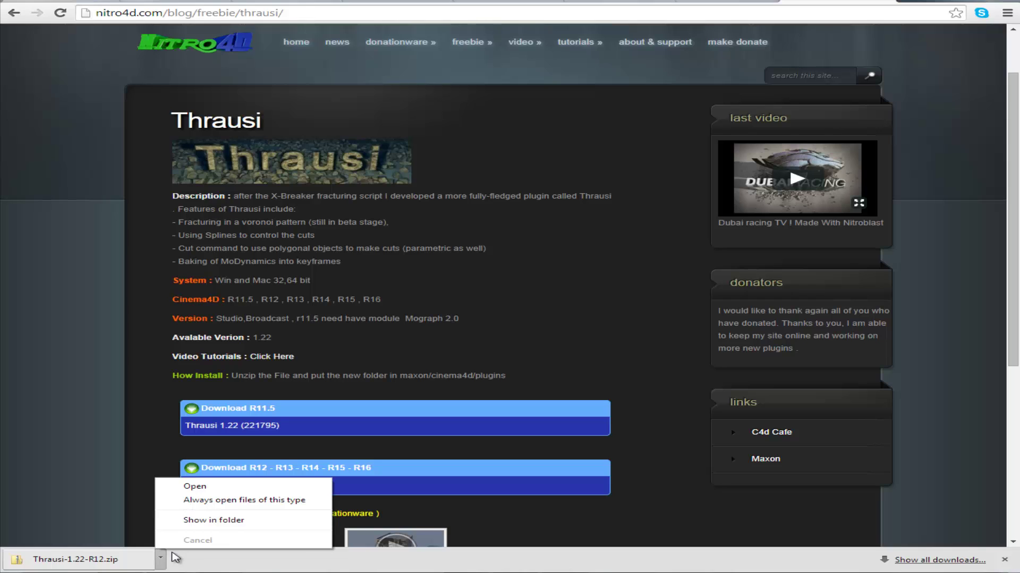
pyautogui.click(221, 523)
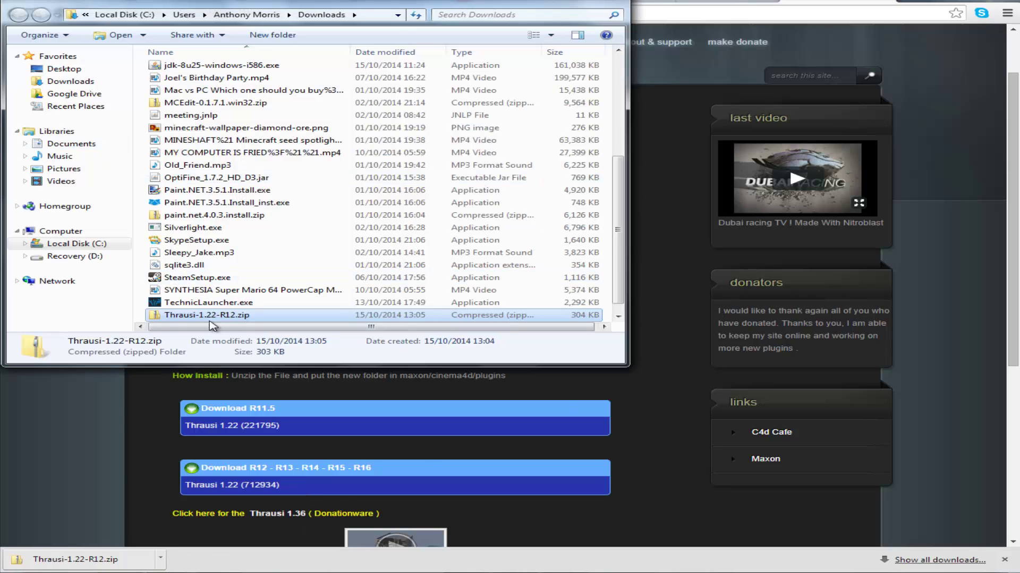
pyautogui.moveTo(176, 312); pyautogui.dragTo(302, 556)
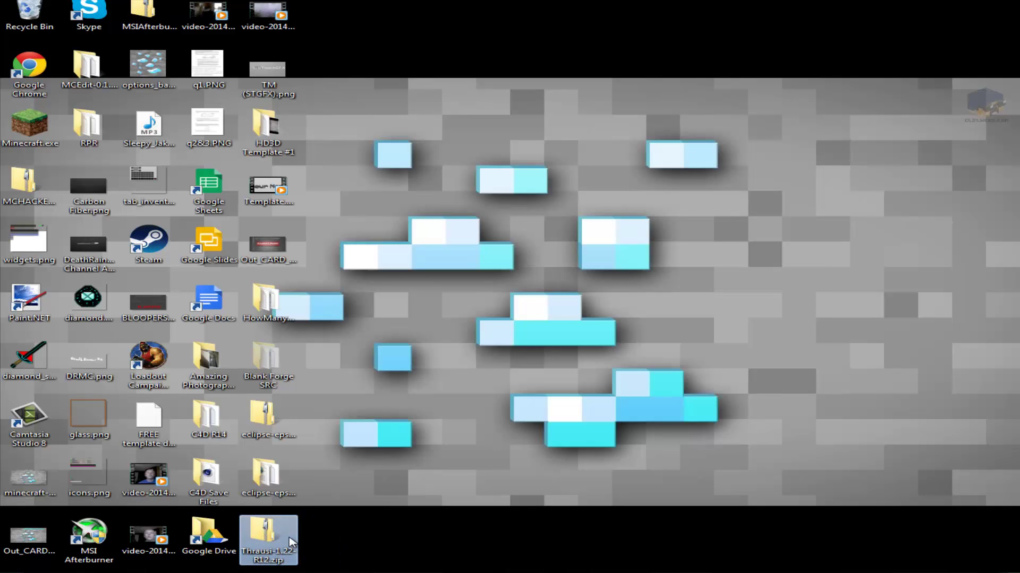
# Extract the Thrausi 1.22 R12 folder from the zip archive onto the desktop, beside the existing icons
pyautogui.doubleClick(290, 542)
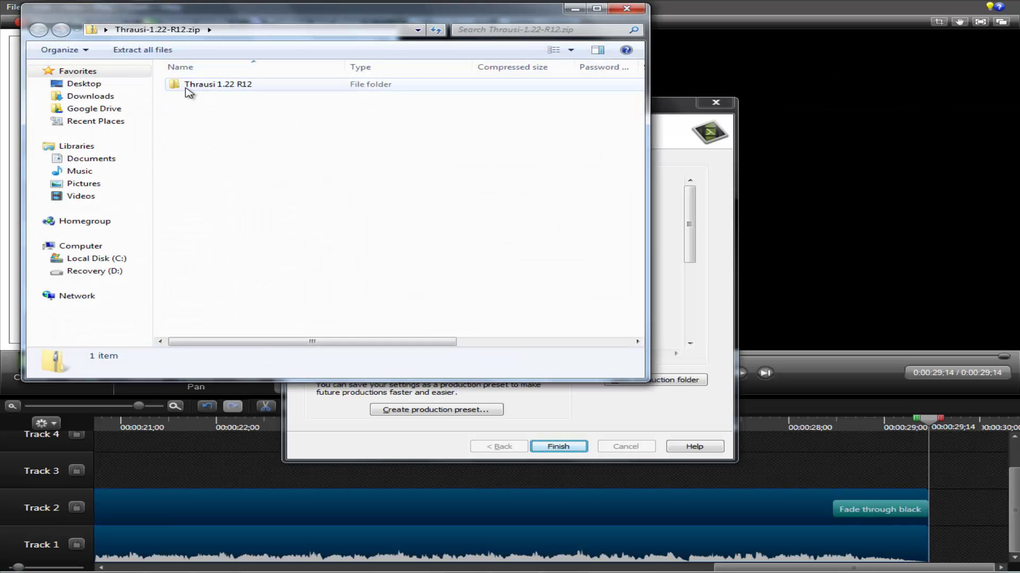
pyautogui.moveTo(188, 92); pyautogui.dragTo(359, 39)
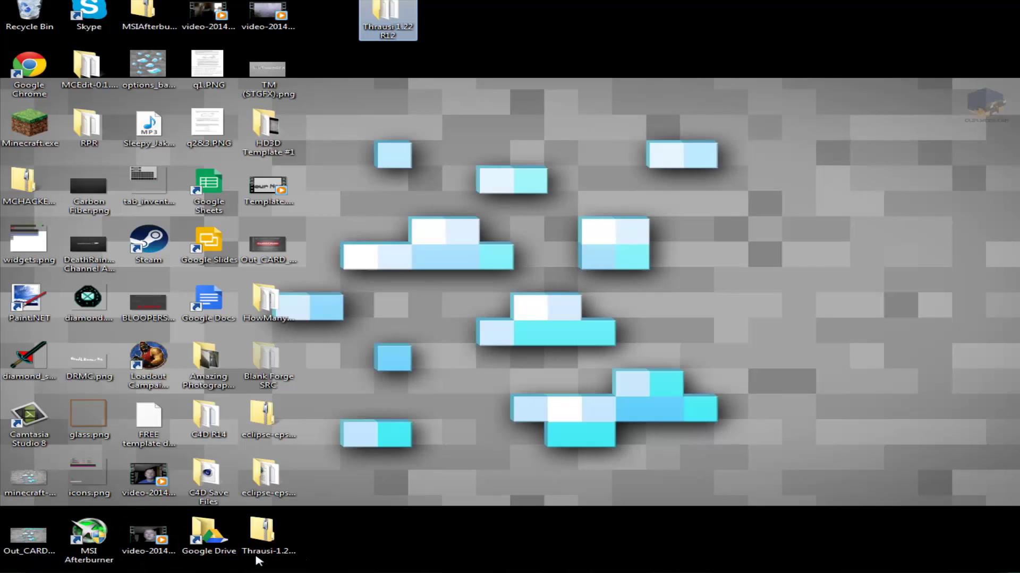
pyautogui.moveTo(390, 14); pyautogui.dragTo(365, 2)
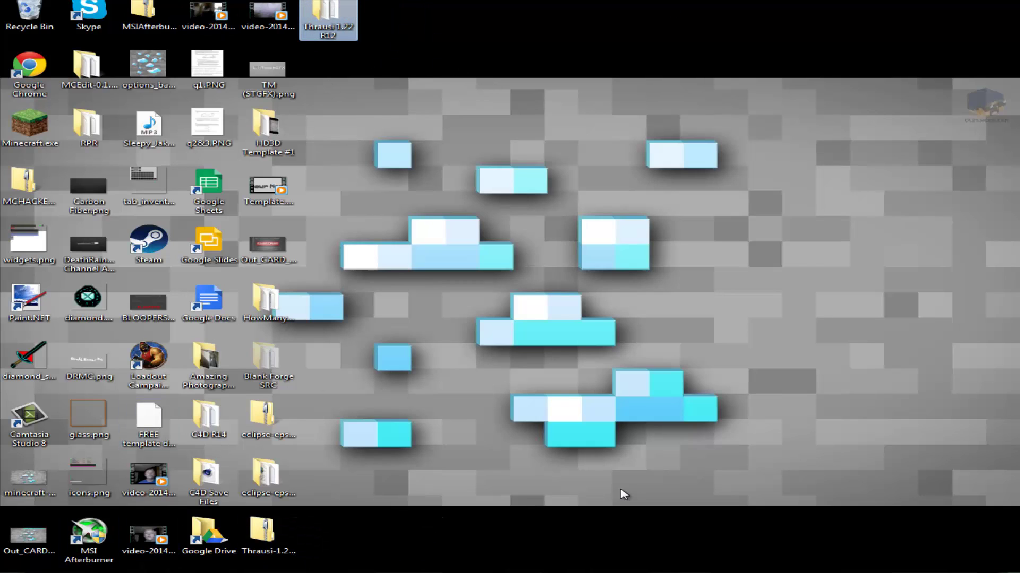
pyautogui.press('super')
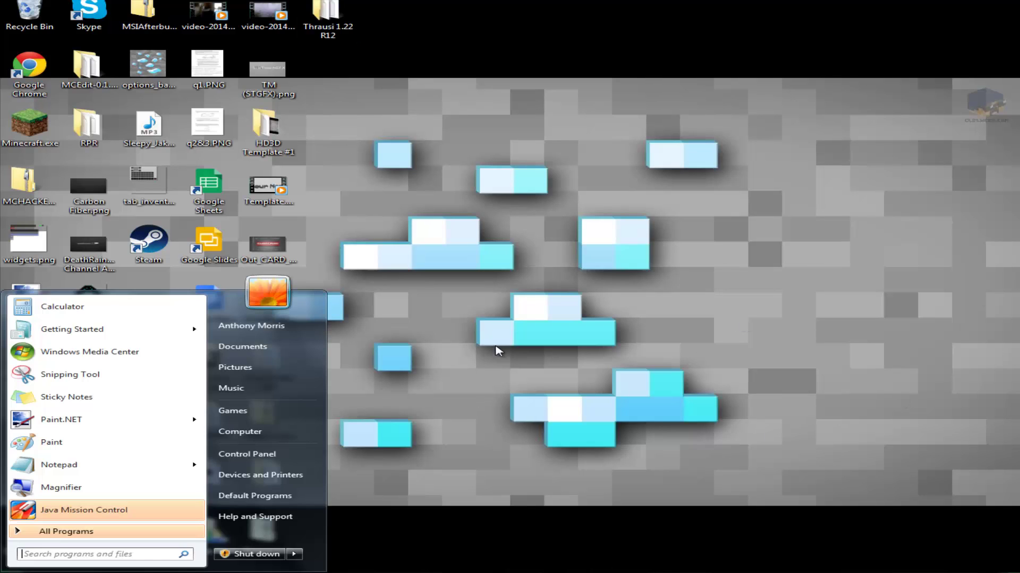
pyautogui.press('super')
pyautogui.press('super')
pyautogui.click(240, 431)
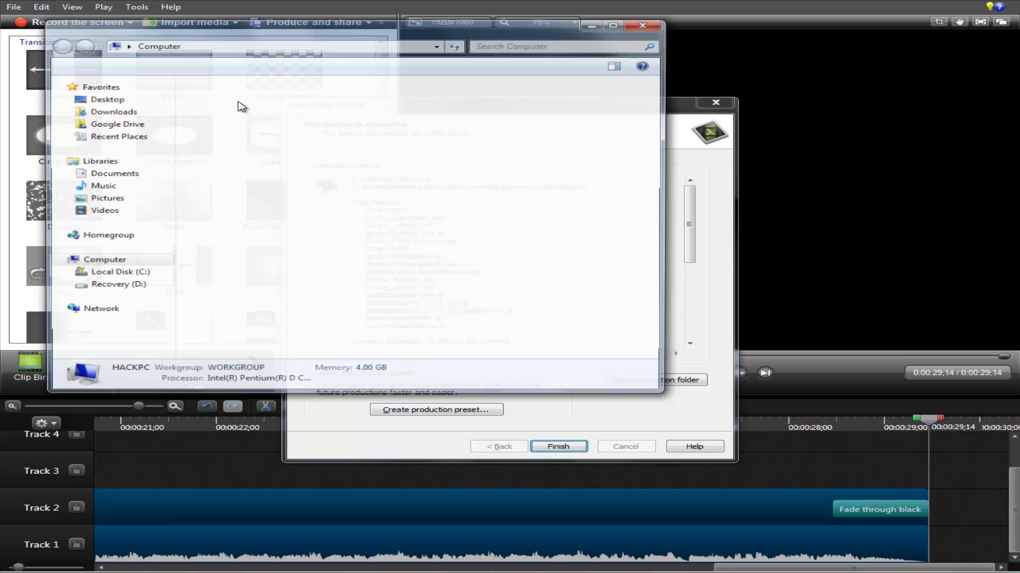
pyautogui.press('Return')
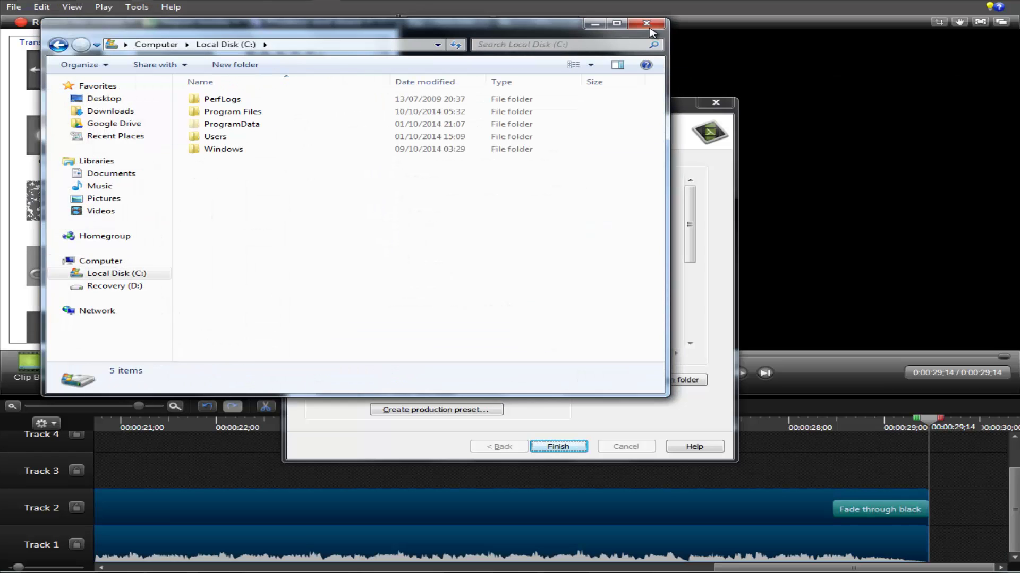
pyautogui.click(645, 23)
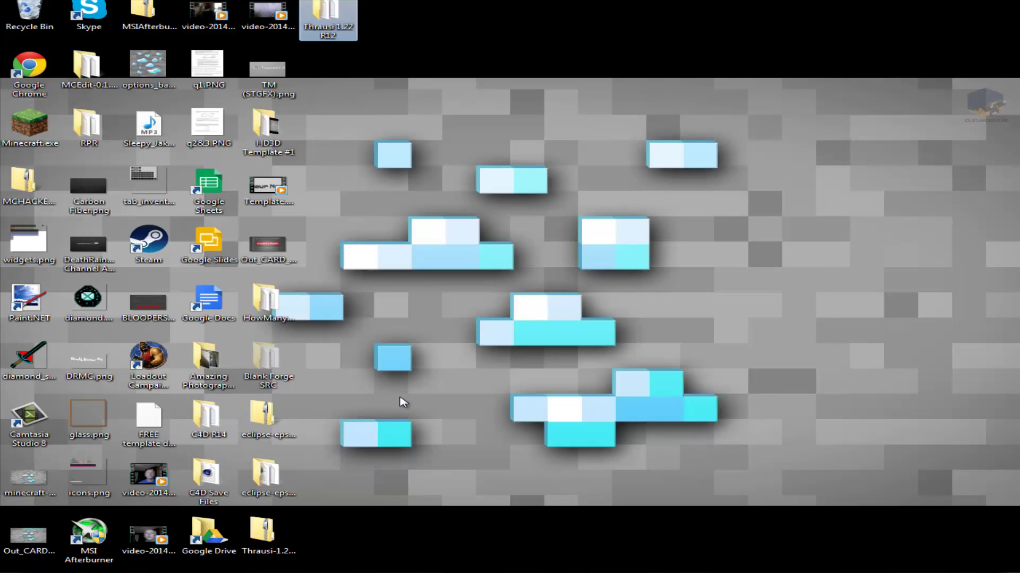
# Move the Thrausi 1.22 R12 folder from the desktop into the plugins folder inside C4D R14 > CINEMA 4D R14 and close the folder window
pyautogui.doubleClick(227, 419)
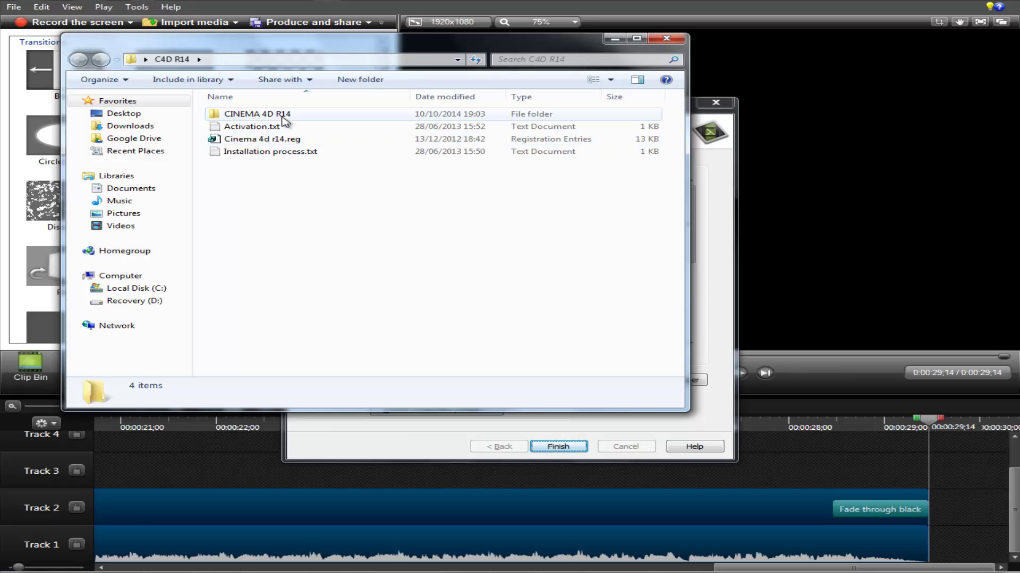
pyautogui.doubleClick(284, 116)
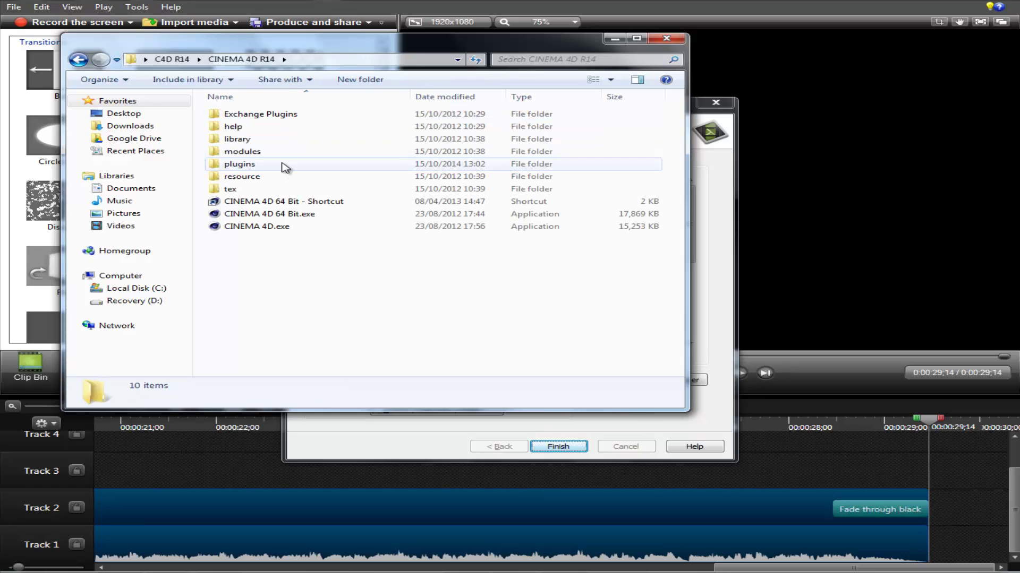
pyautogui.doubleClick(285, 166)
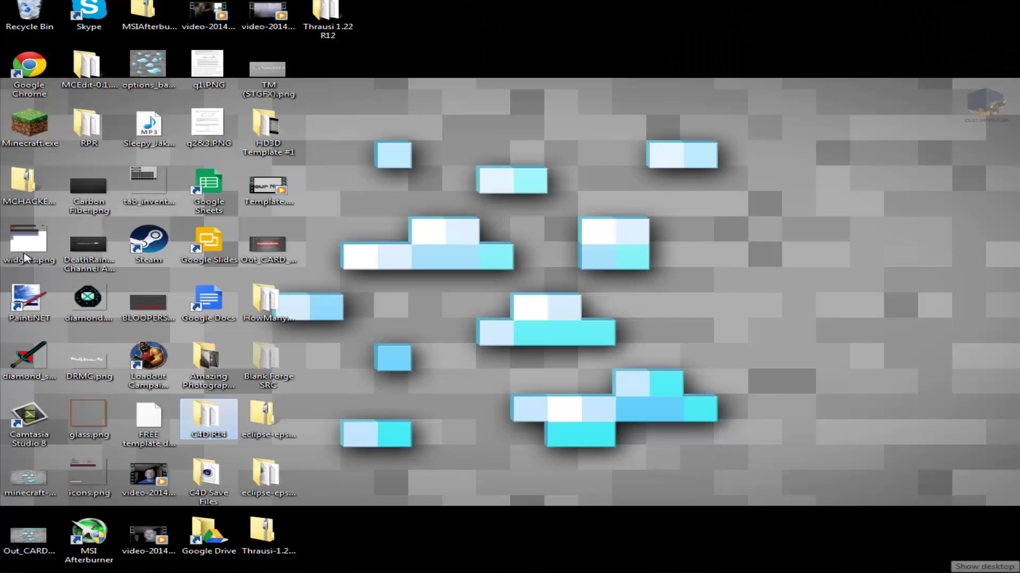
pyautogui.click(327, 16)
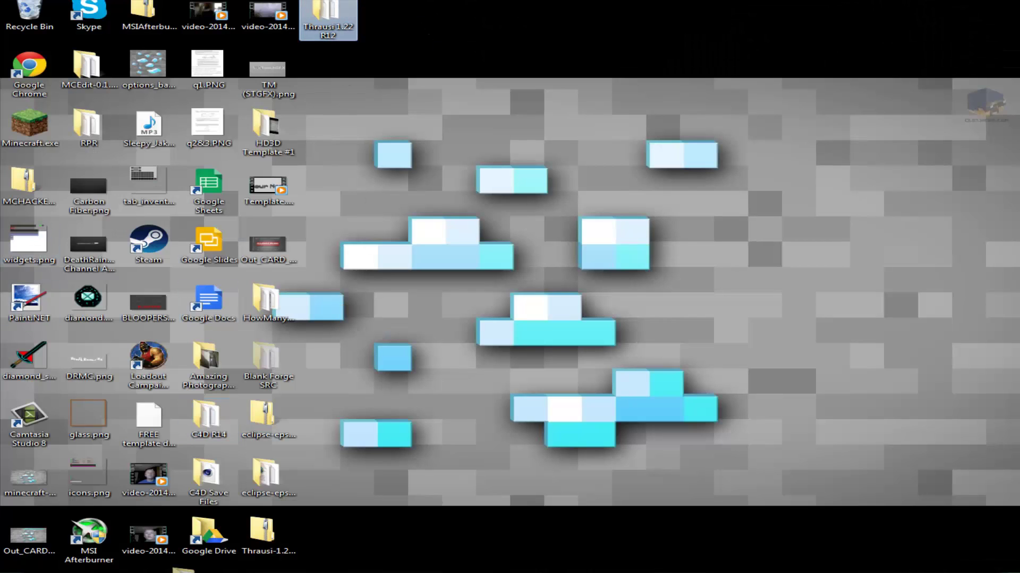
pyautogui.moveTo(327, 16); pyautogui.dragTo(385, 321)
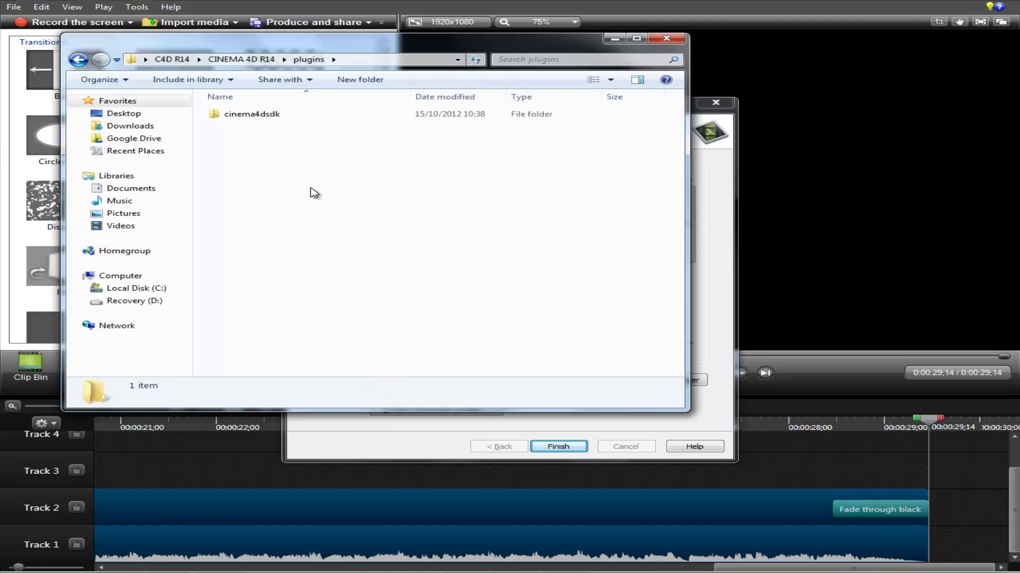
pyautogui.click(666, 38)
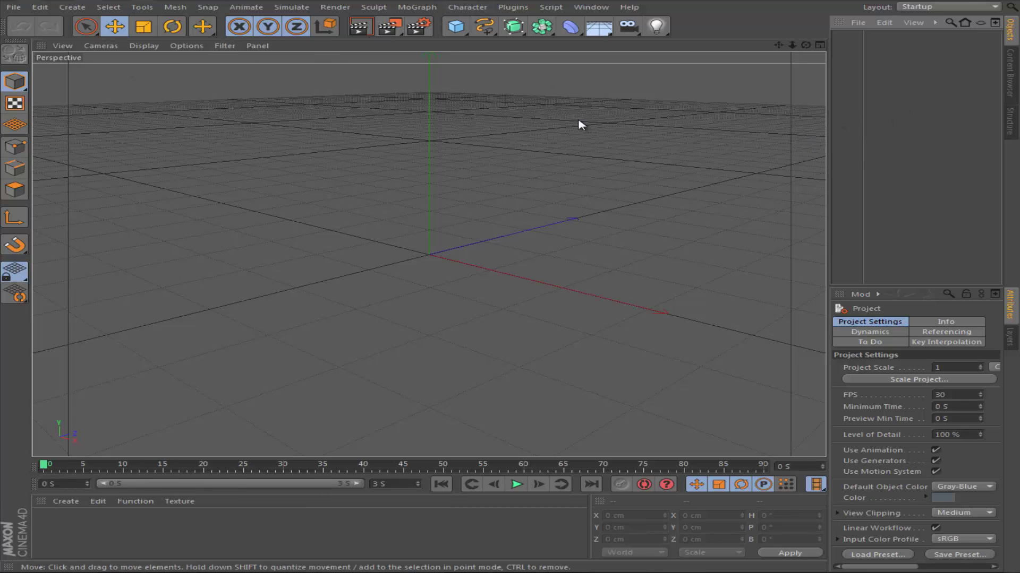
# In Cinema 4D, add a MoText object and rotate its heading to about 36°
pyautogui.click(417, 7)
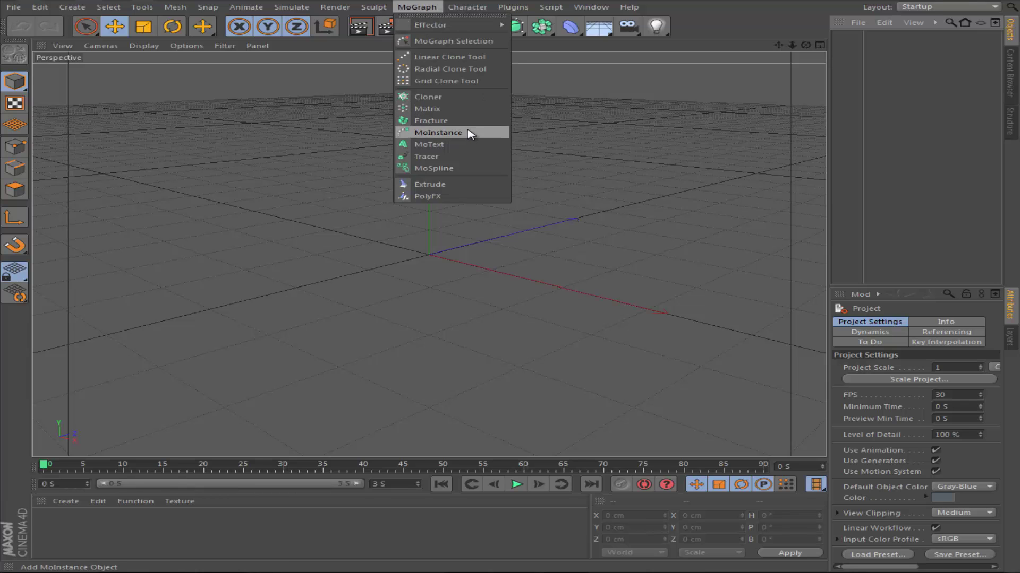
pyautogui.click(494, 142)
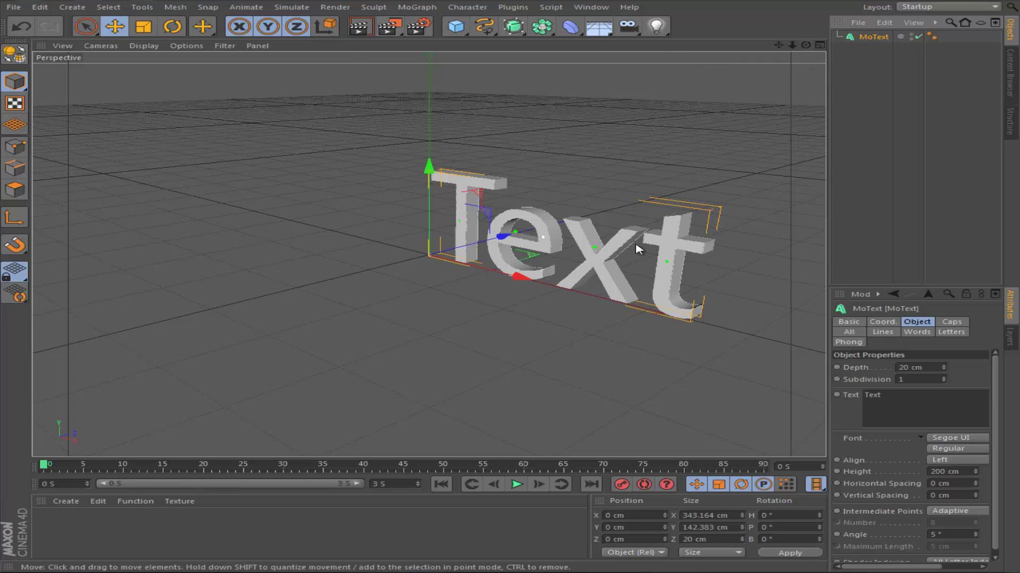
pyautogui.click(173, 28)
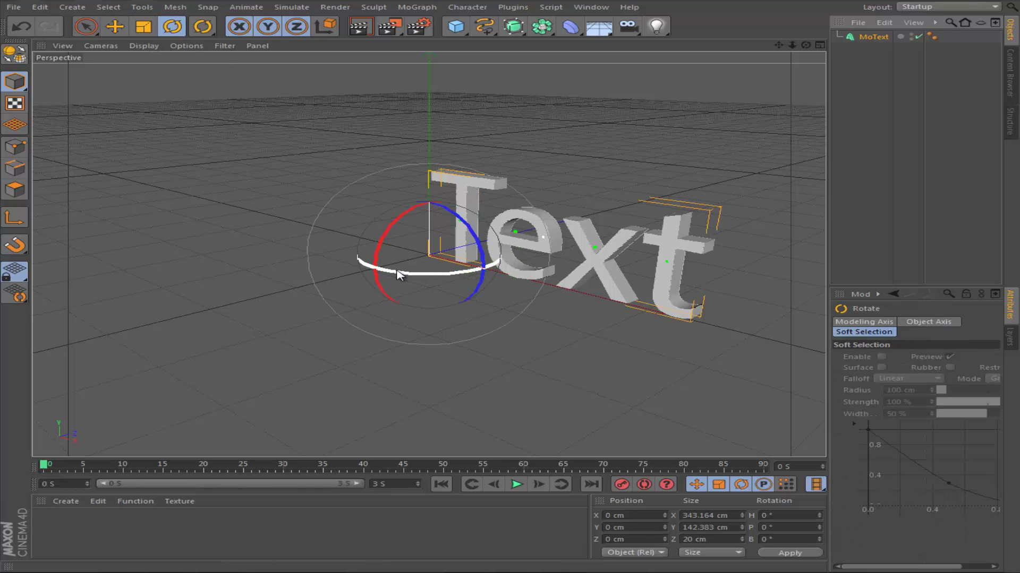
pyautogui.moveTo(451, 278)
pyautogui.mouseDown()
pyautogui.moveTo(505, 279)
pyautogui.moveTo(425, 290)
pyautogui.moveTo(450, 287)
pyautogui.mouseUp()
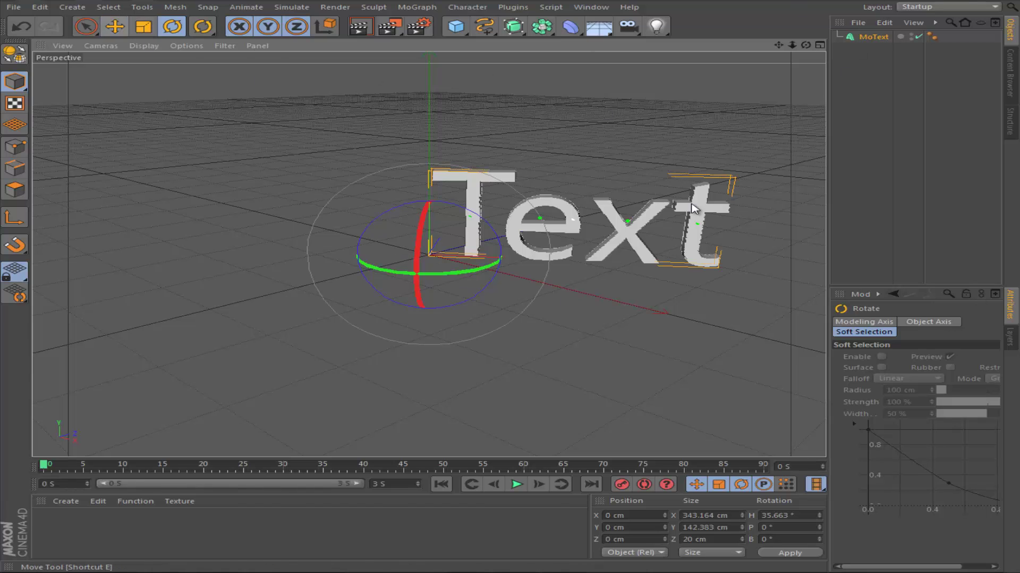
# Set the MoText alignment to Middle and move it along its X axis to about X -2.7 cm, Z -1.9 cm
pyautogui.click(115, 27)
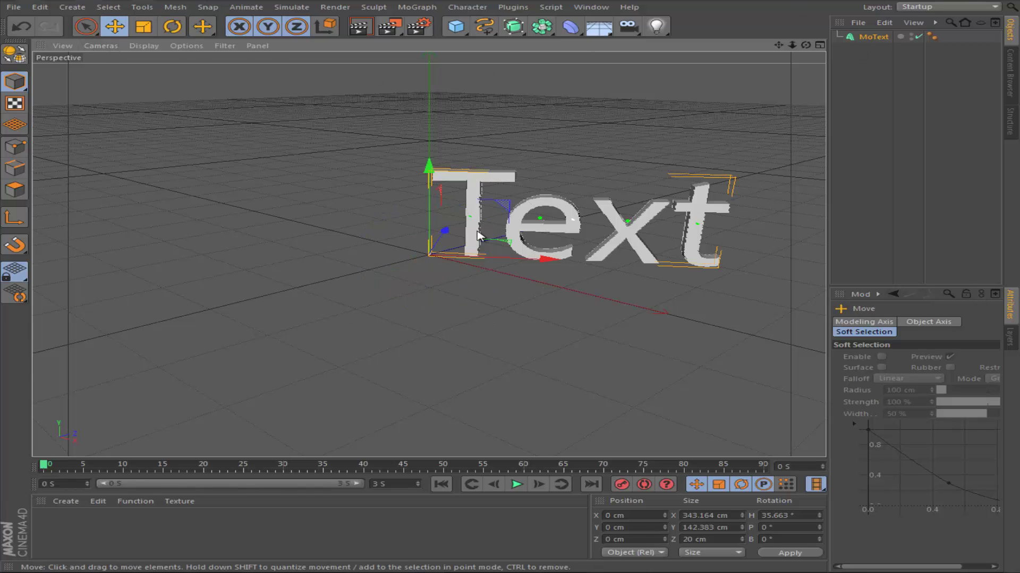
pyautogui.moveTo(482, 259); pyautogui.dragTo(381, 259)
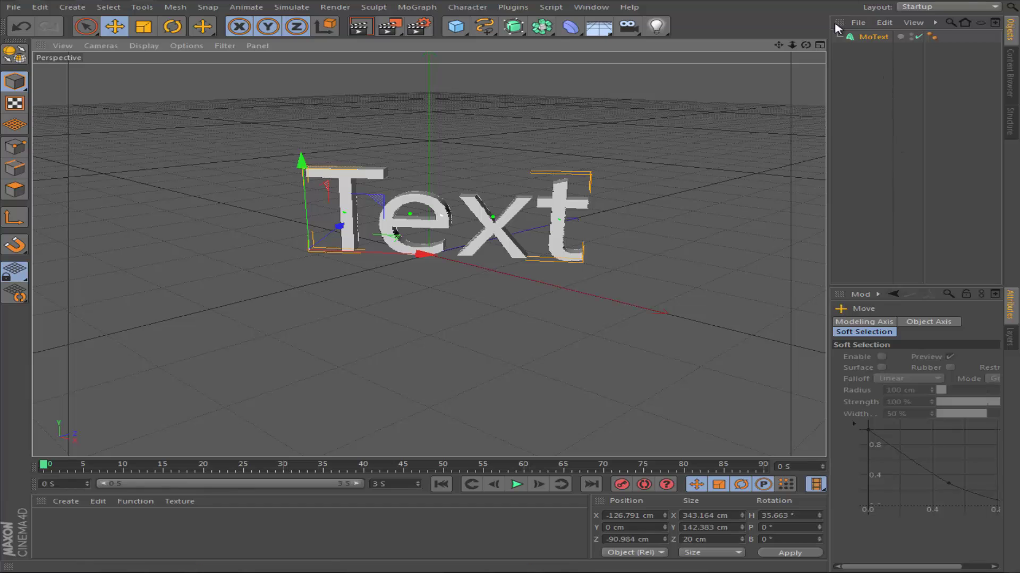
pyautogui.click(851, 37)
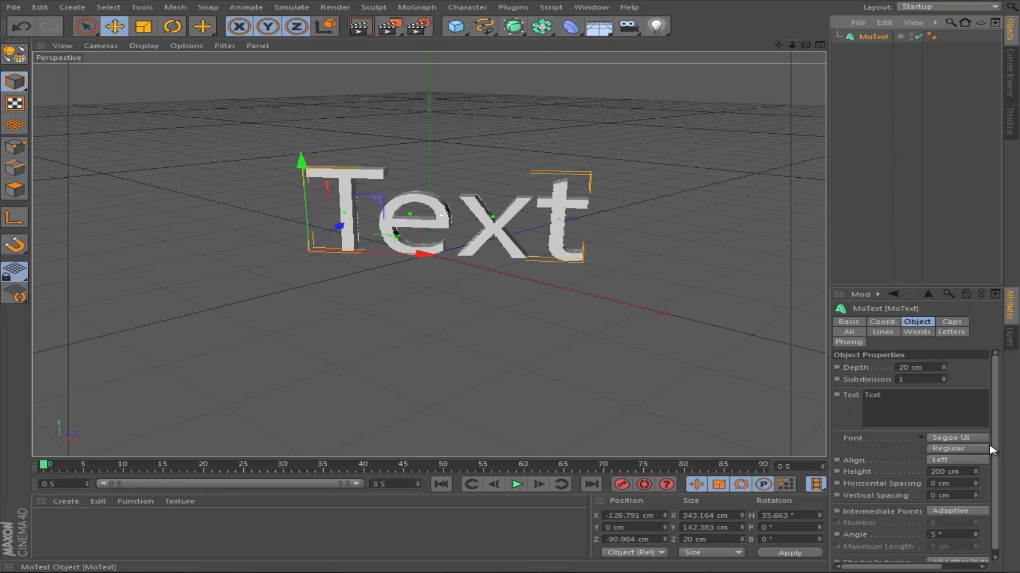
pyautogui.click(962, 461)
pyautogui.click(950, 485)
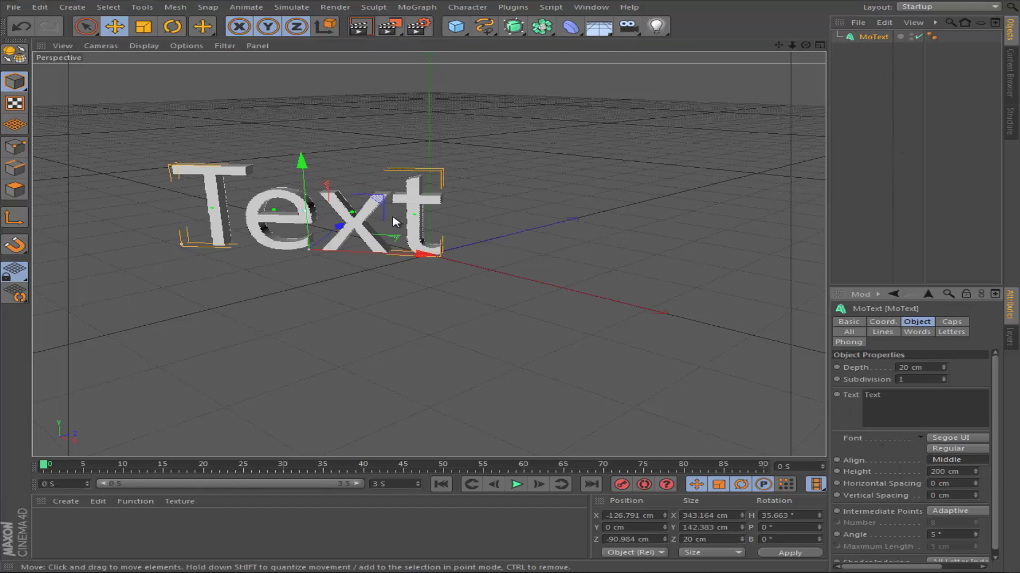
pyautogui.moveTo(403, 255); pyautogui.dragTo(528, 257)
# Change the MoText wording to SilkTouchGFX and set its depth to 80 cm
pyautogui.doubleClick(913, 405)
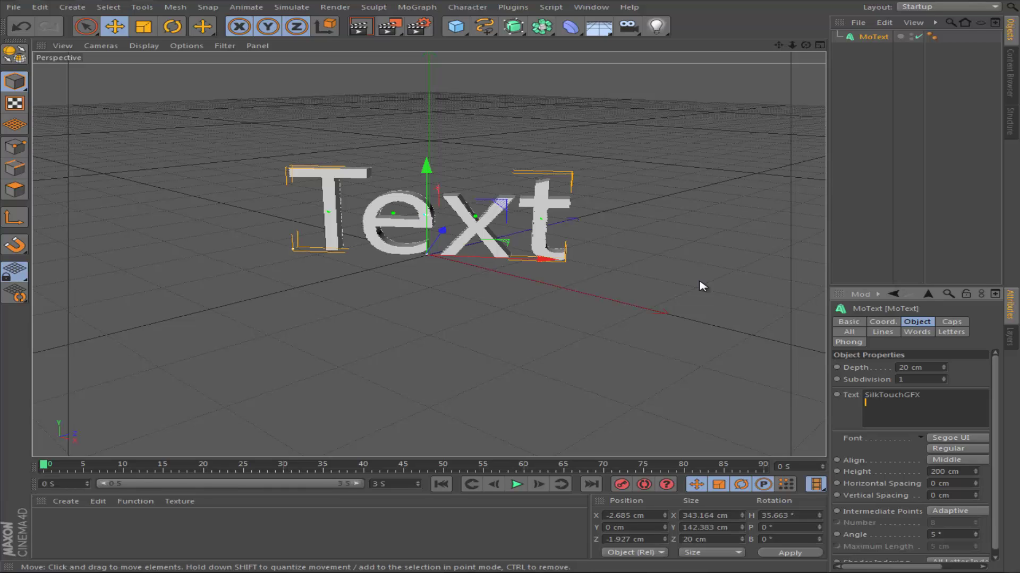
pyautogui.click(976, 375)
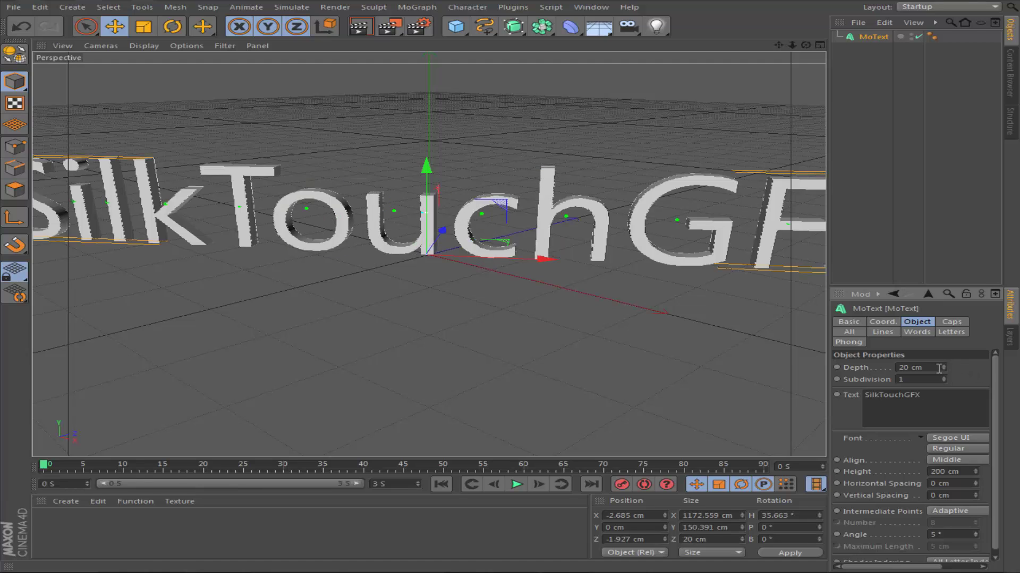
pyautogui.click(908, 368)
pyautogui.write('80')
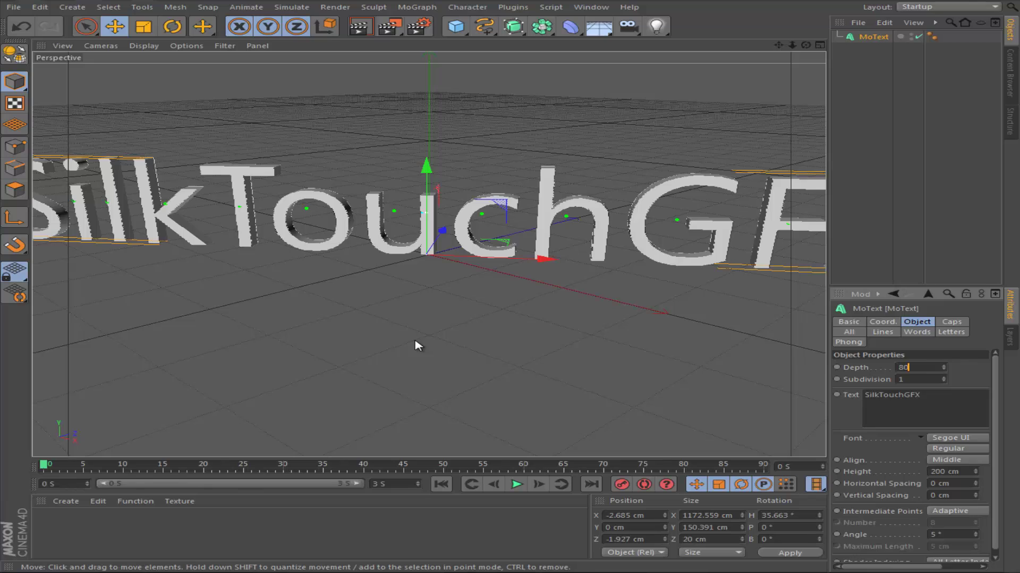
pyautogui.press('Return')
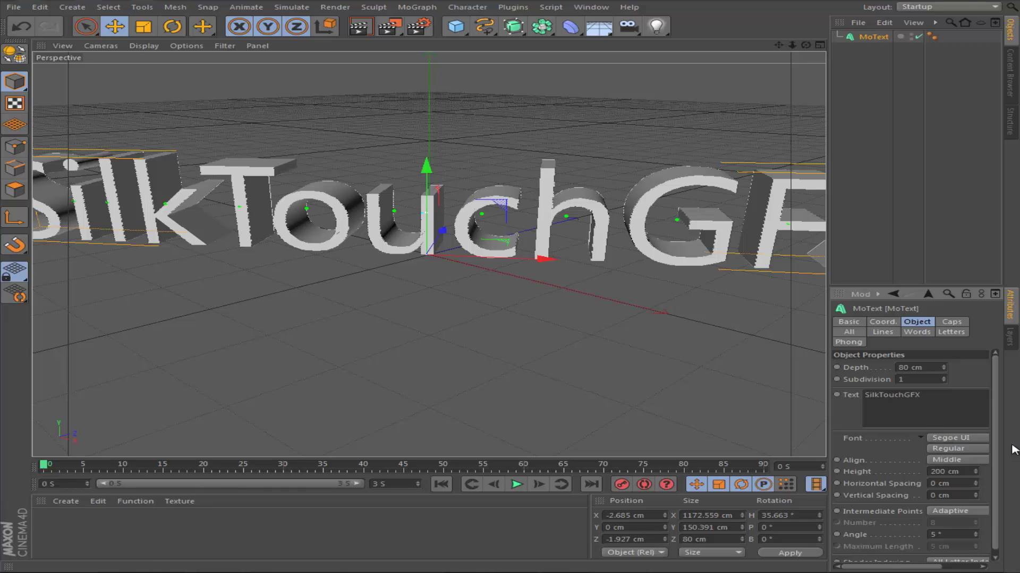
# Set the MoText font to BatmanForever and move the text back along its Z axis to about X -983 cm, Z 1035 cm
pyautogui.click(951, 437)
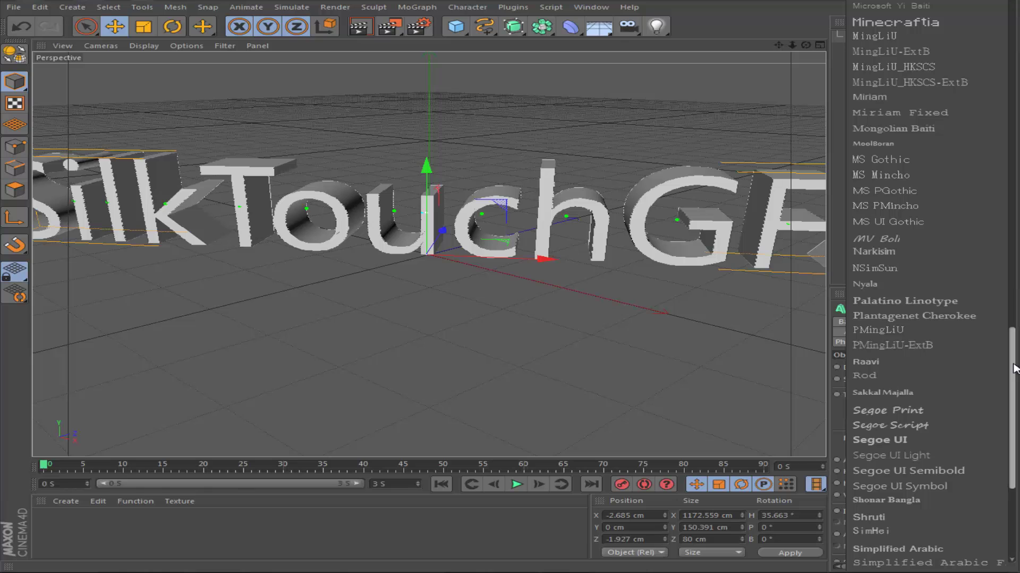
pyautogui.moveTo(1014, 368); pyautogui.dragTo(986, 221)
pyautogui.click(931, 144)
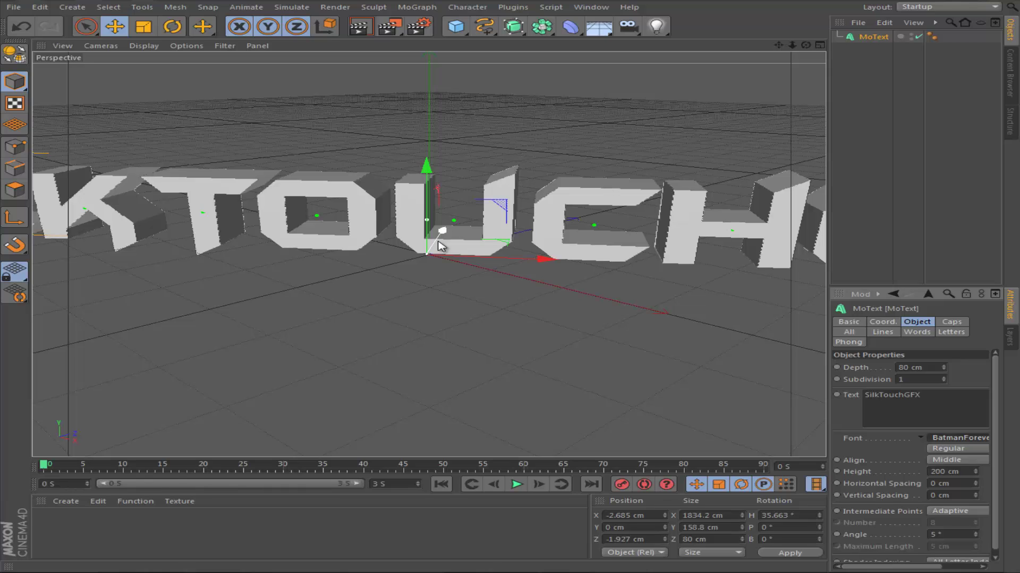
pyautogui.moveTo(441, 230); pyautogui.dragTo(578, 193)
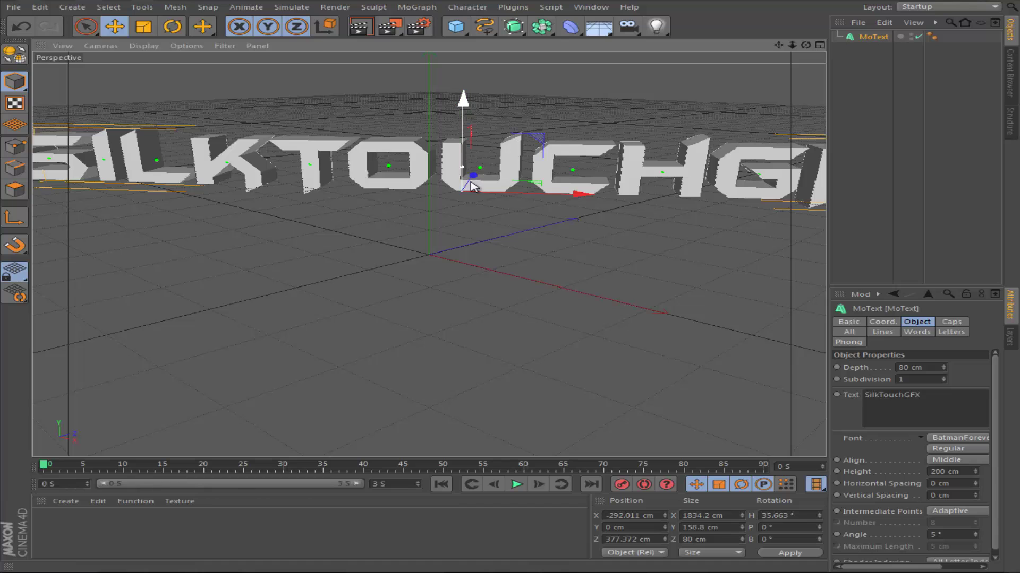
pyautogui.moveTo(470, 173); pyautogui.dragTo(555, 142)
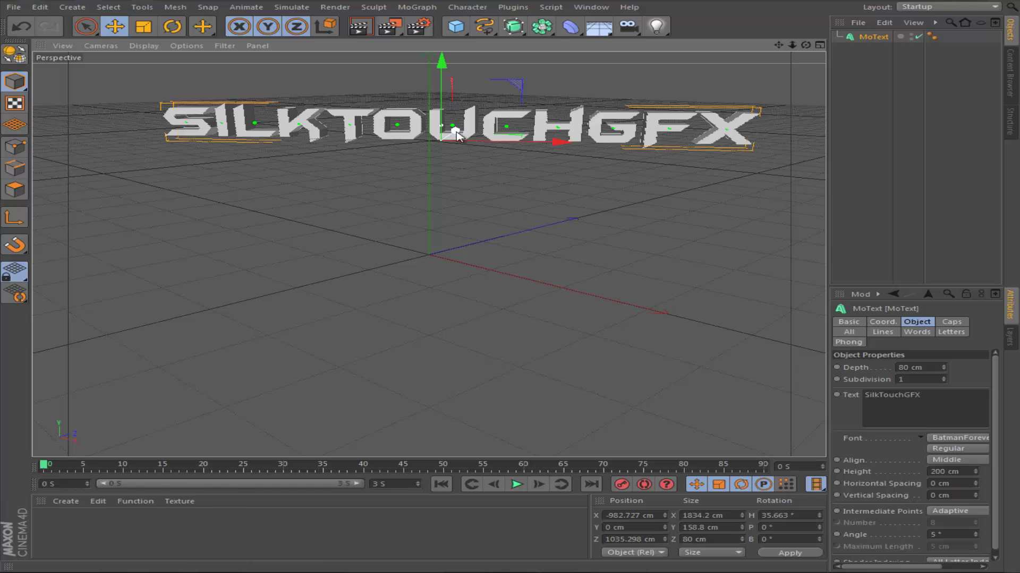
# Raise the SilkTouchGFX MoText along its Y axis to about 110.6 cm and add a Floor object to the scene
pyautogui.moveTo(443, 109); pyautogui.dragTo(443, 86)
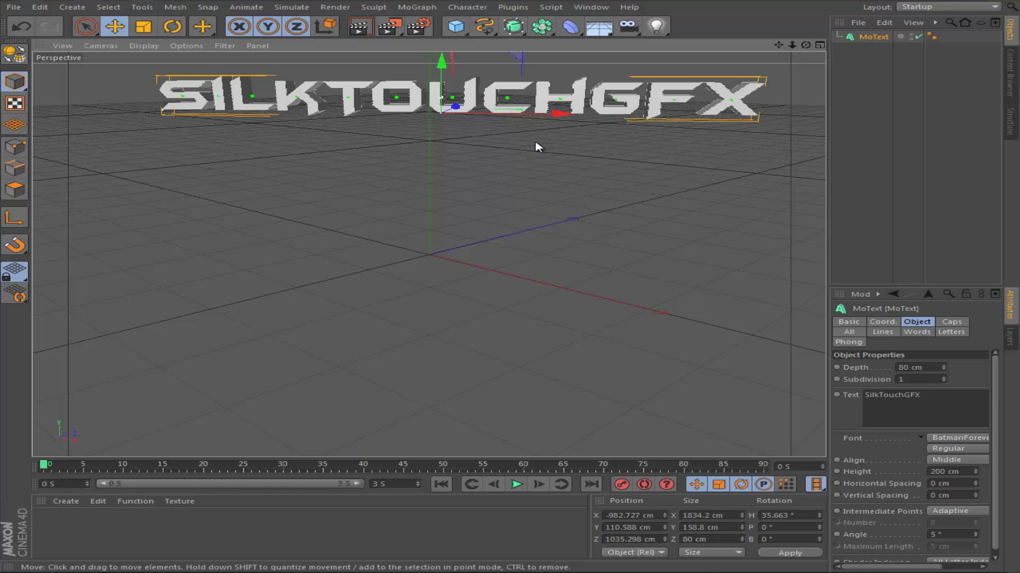
pyautogui.click(592, 30)
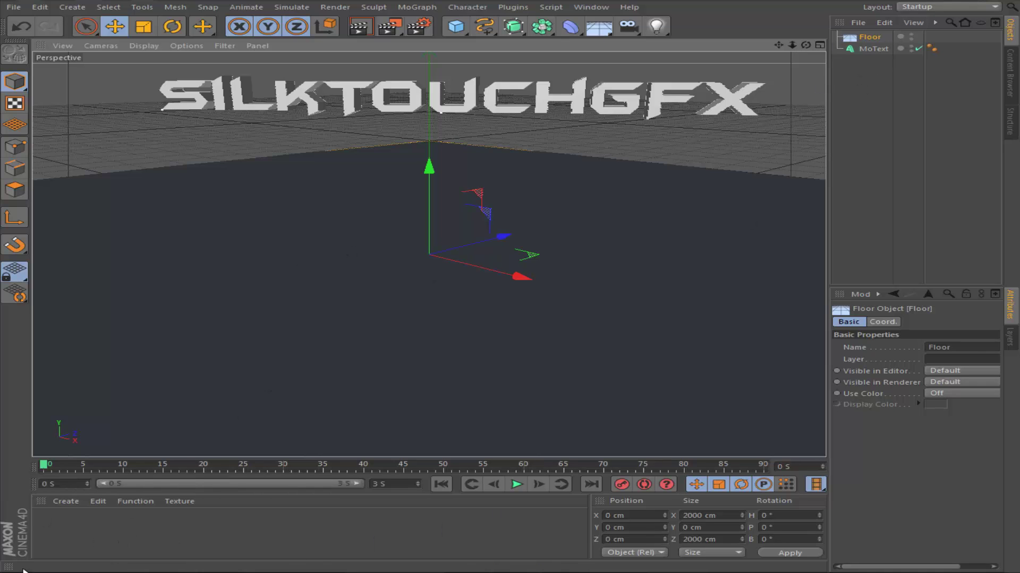
# Create a new material with Specular turned off and Transparency turned on at 100% brightness
pyautogui.doubleClick(59, 532)
pyautogui.doubleClick(51, 526)
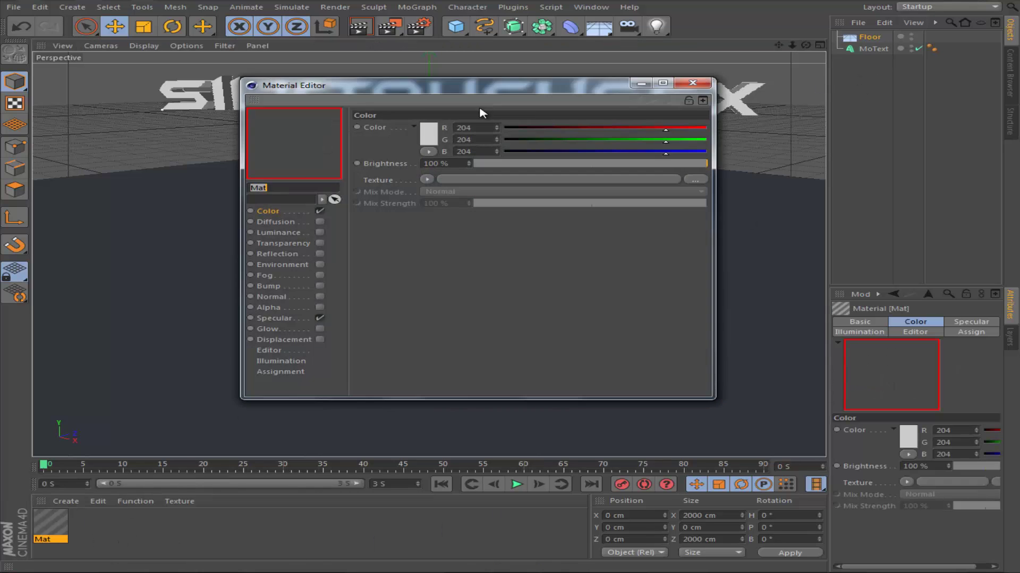
pyautogui.click(320, 318)
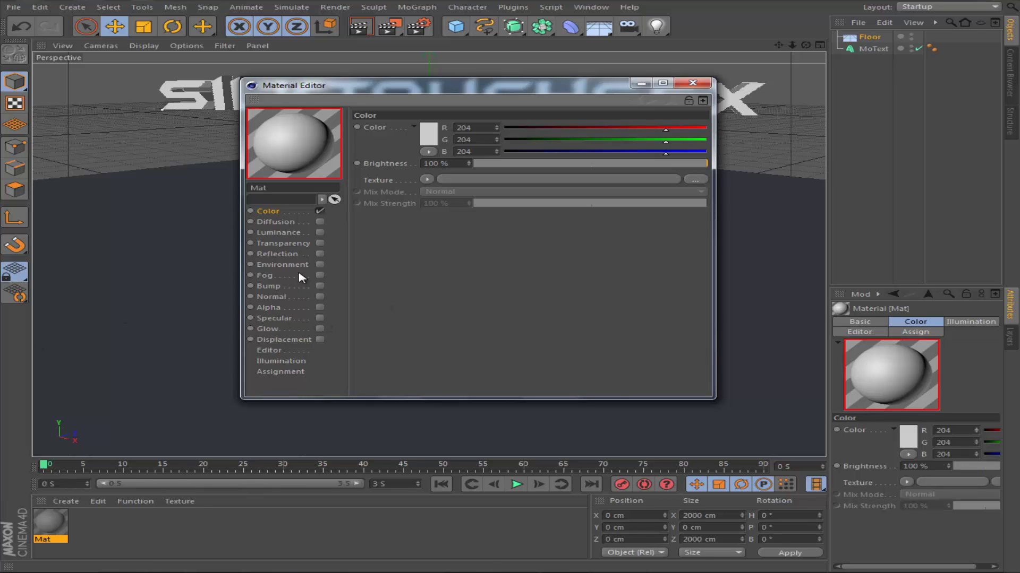
pyautogui.click(319, 254)
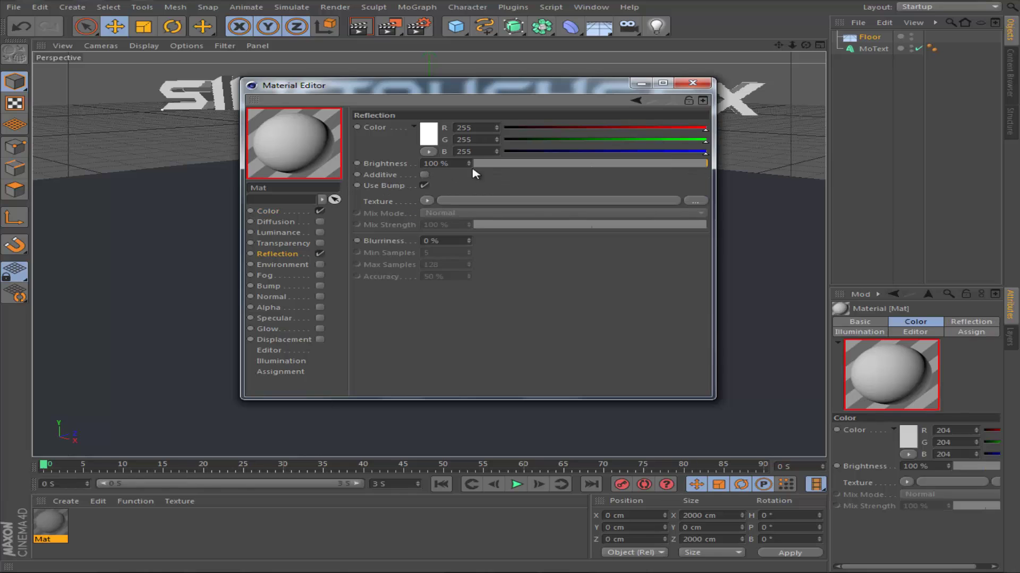
pyautogui.click(320, 255)
pyautogui.click(320, 243)
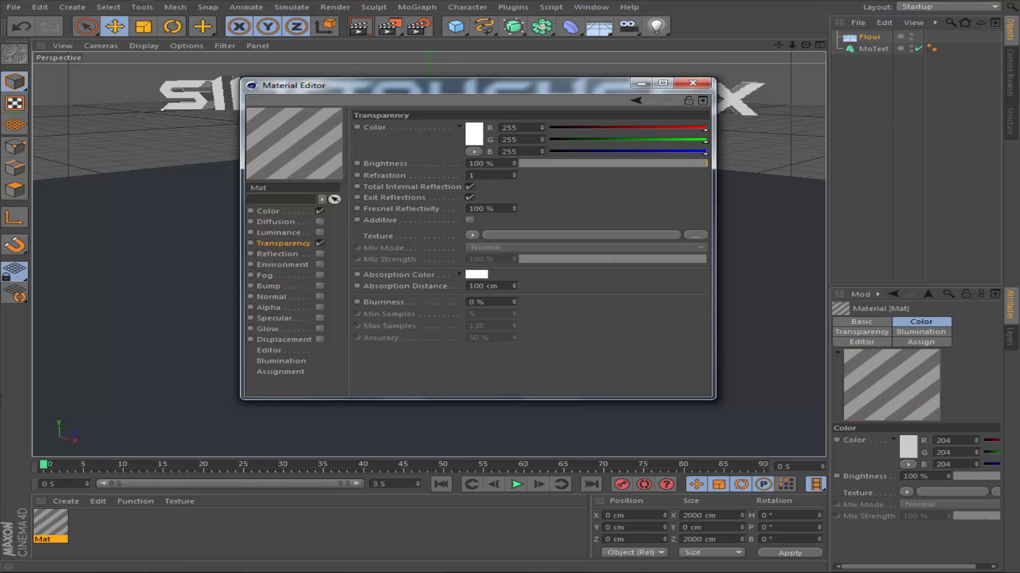
pyautogui.click(692, 83)
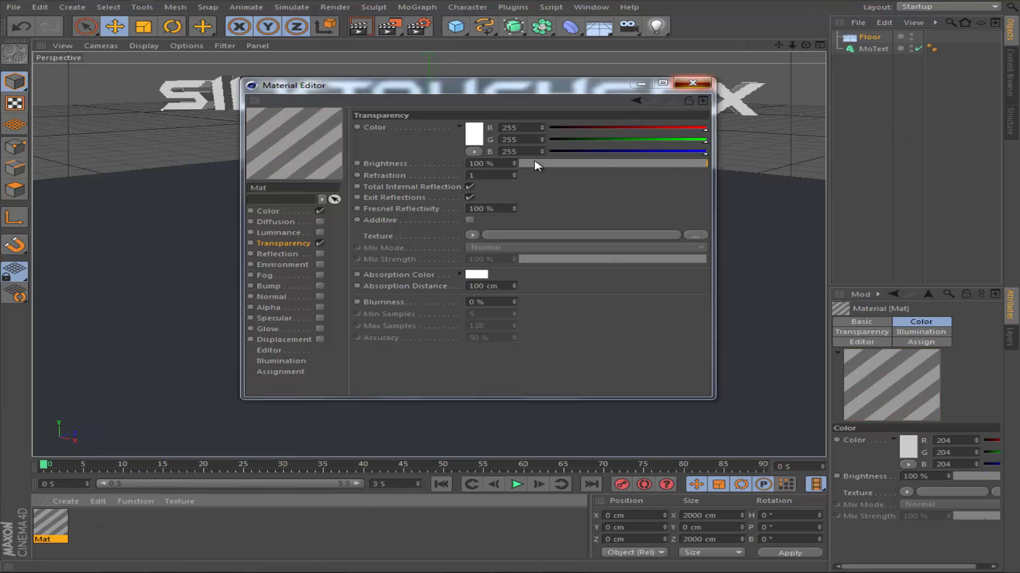
# Apply the transparent material to the floor and check it with a viewport render
pyautogui.moveTo(57, 520); pyautogui.dragTo(314, 283)
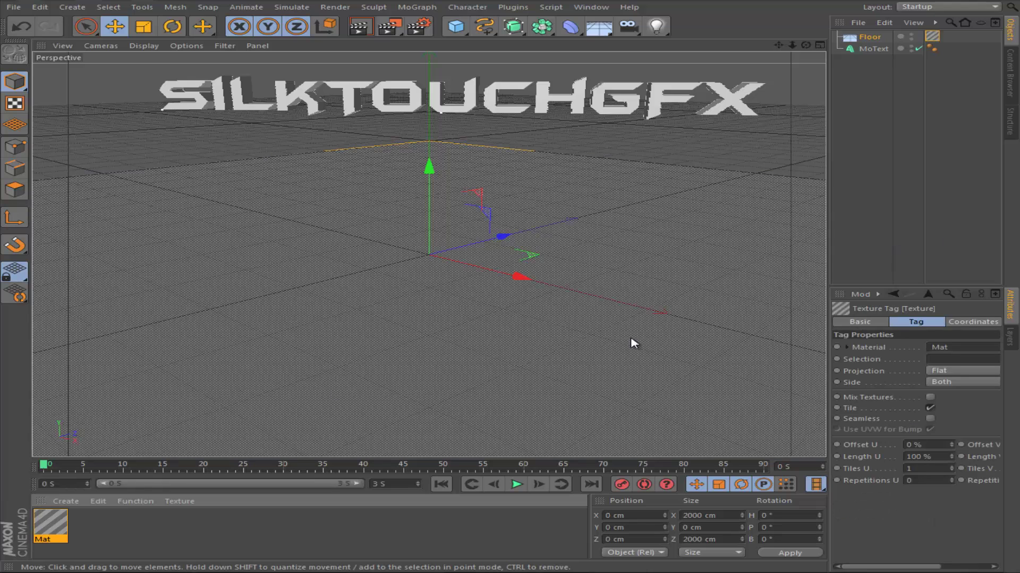
pyautogui.hotkey('ctrl', 'r')
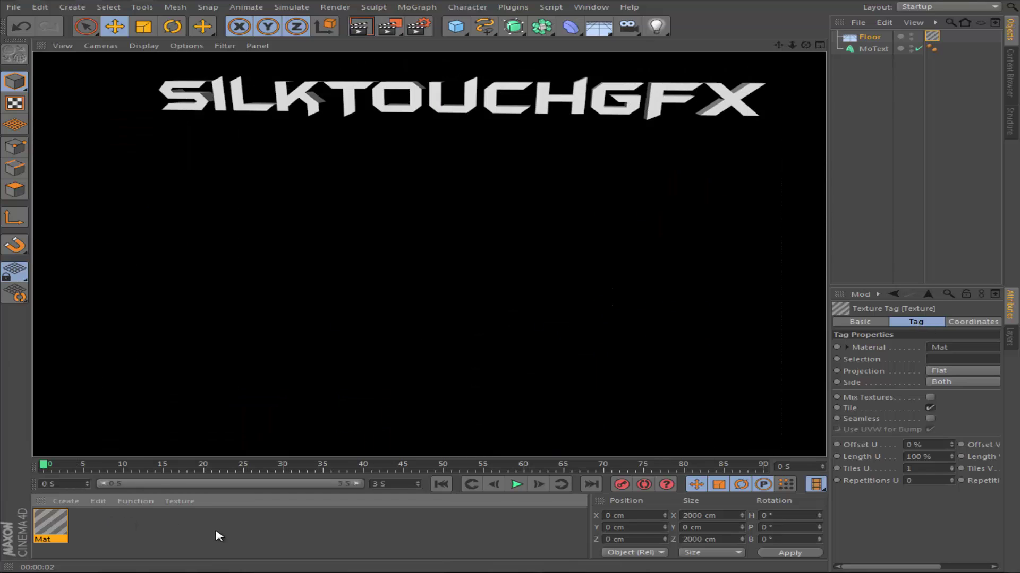
pyautogui.click(236, 547)
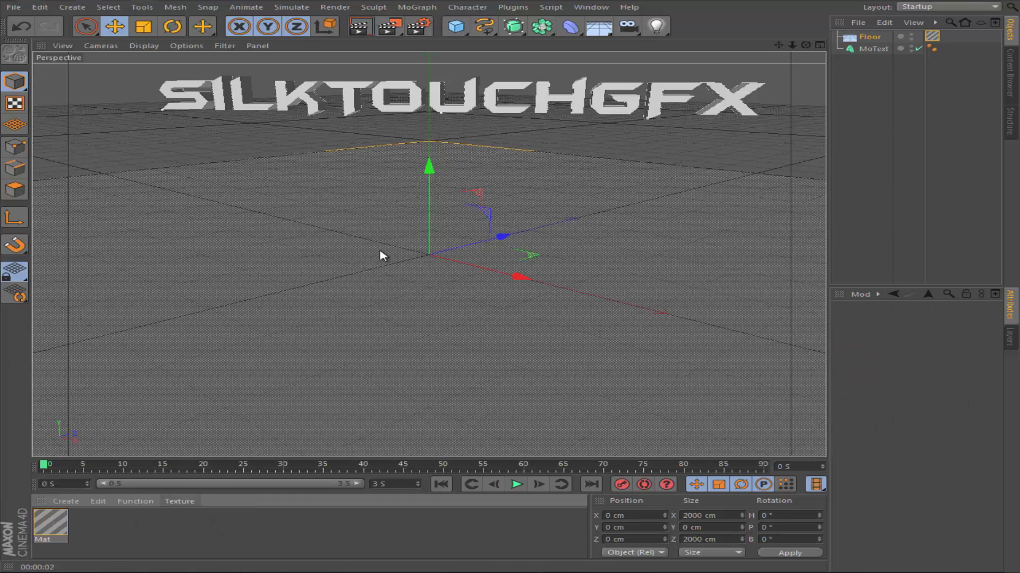
# Add a Collider Body simulation tag to the Floor object
pyautogui.rightClick(863, 41)
pyautogui.moveTo(828, 127)
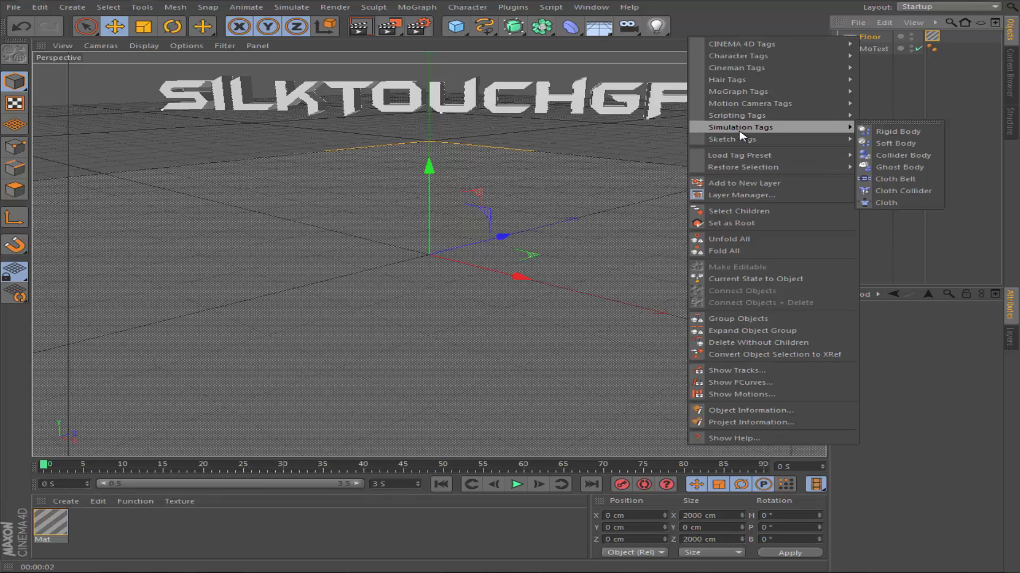
pyautogui.click(924, 154)
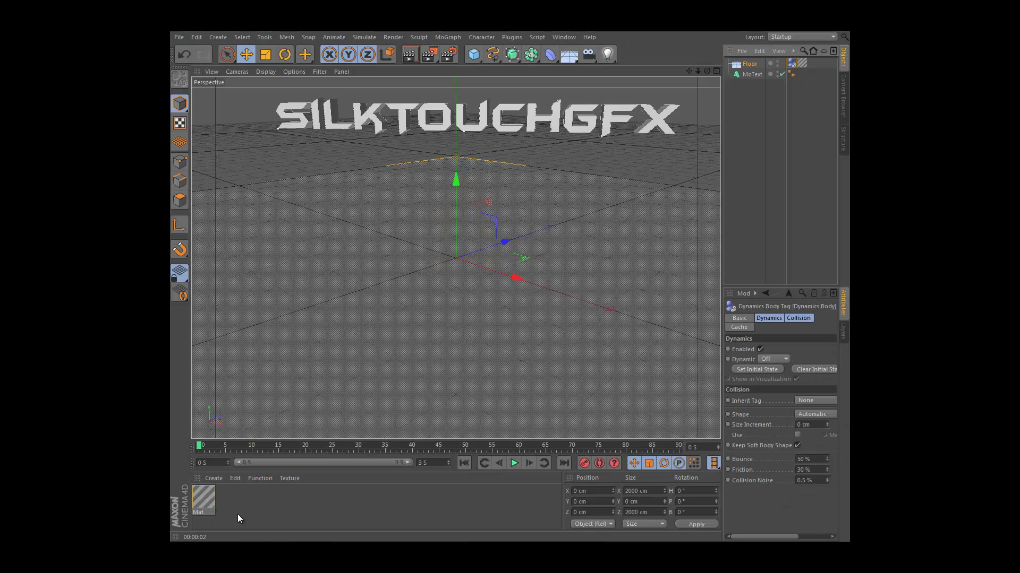
# Create a second material and set its color to bright cyan, RGB 0, 246, 255
pyautogui.doubleClick(109, 537)
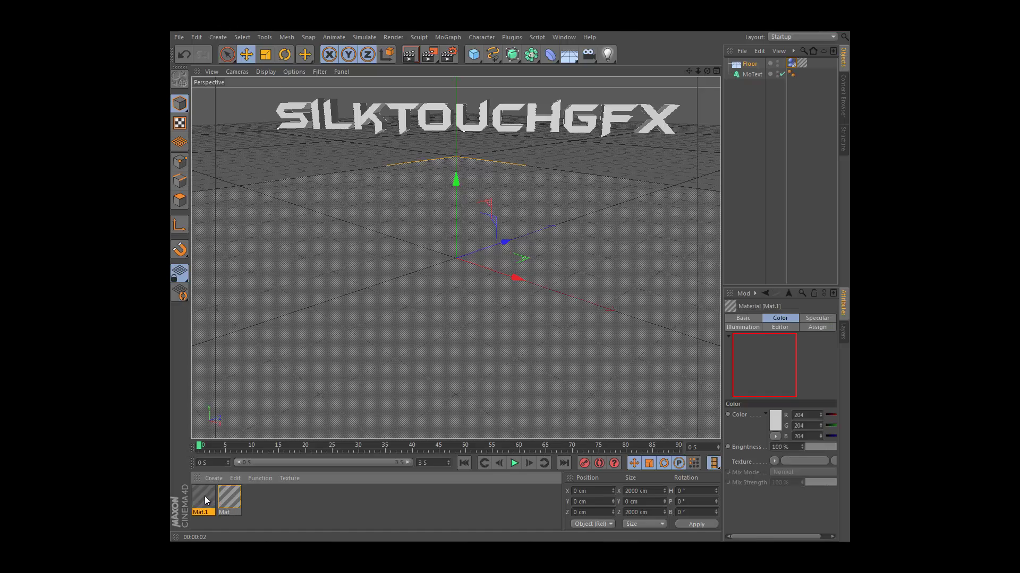
pyautogui.doubleClick(52, 525)
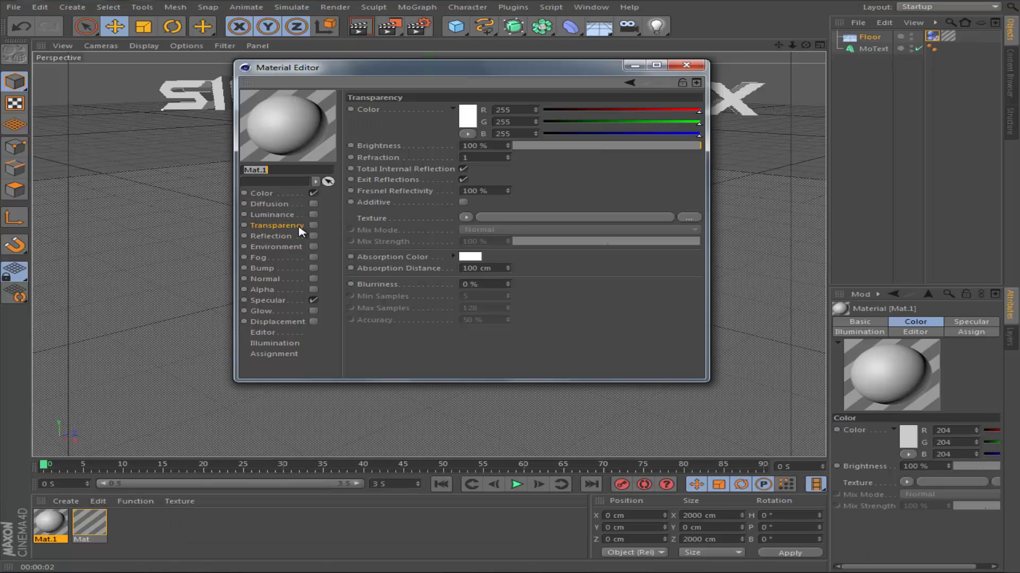
pyautogui.click(259, 194)
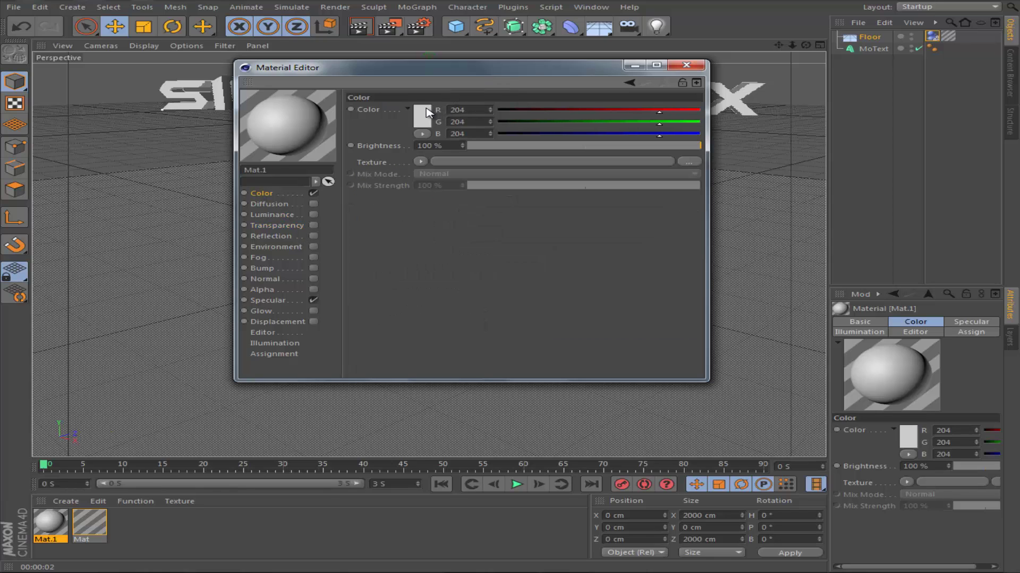
pyautogui.click(427, 113)
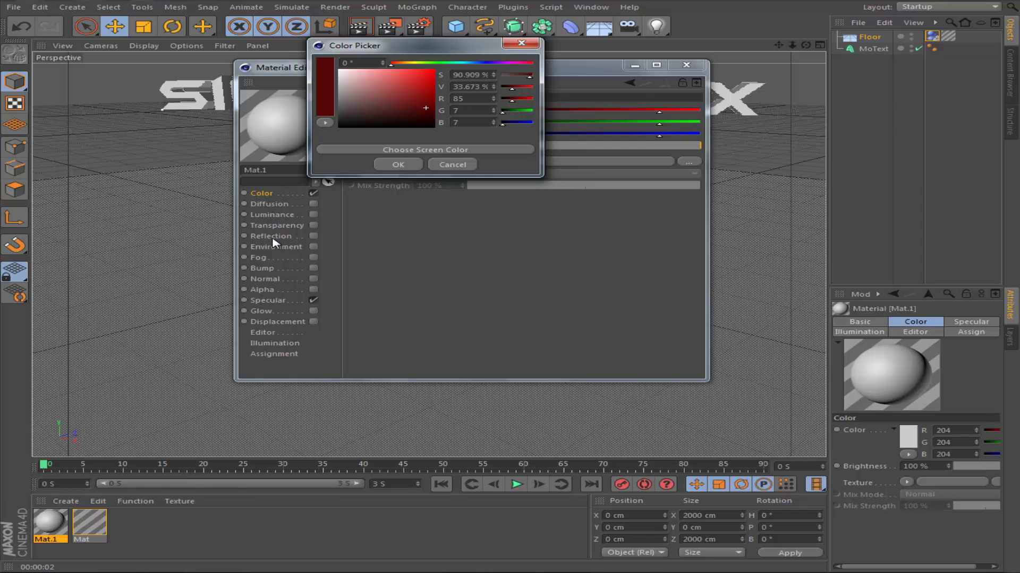
pyautogui.click(463, 63)
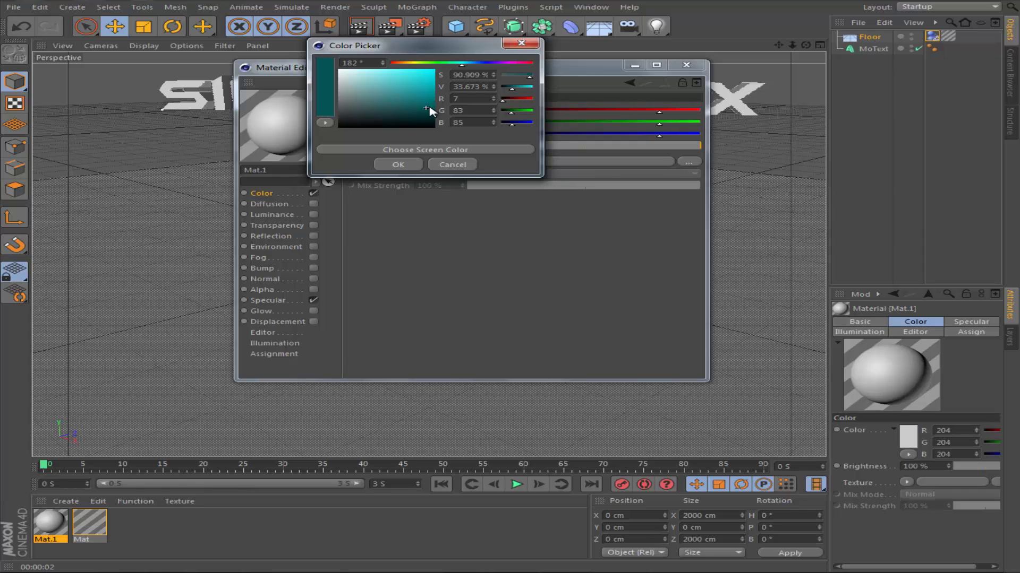
pyautogui.moveTo(430, 106); pyautogui.dragTo(435, 70)
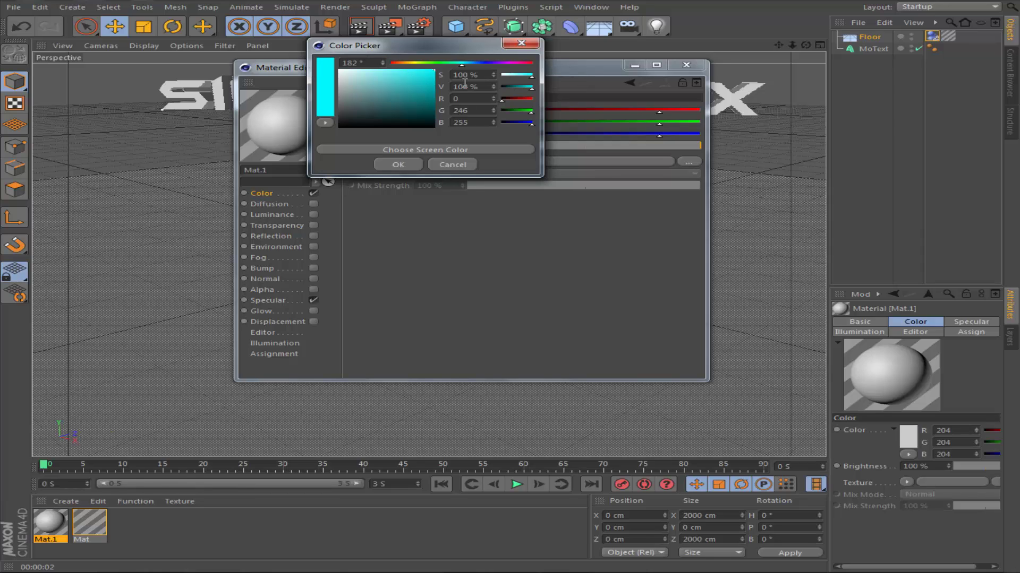
pyautogui.click(409, 165)
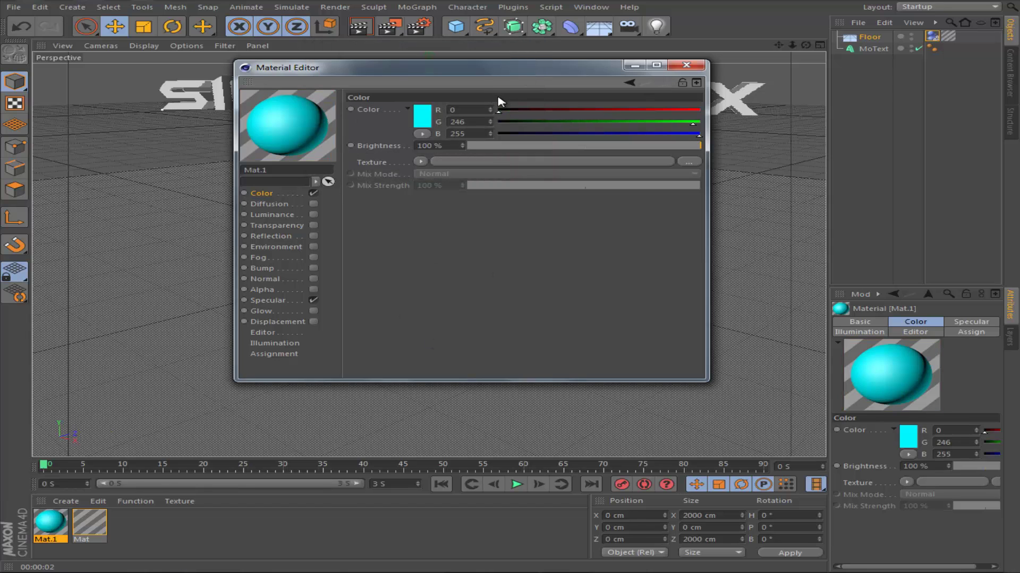
pyautogui.click(685, 64)
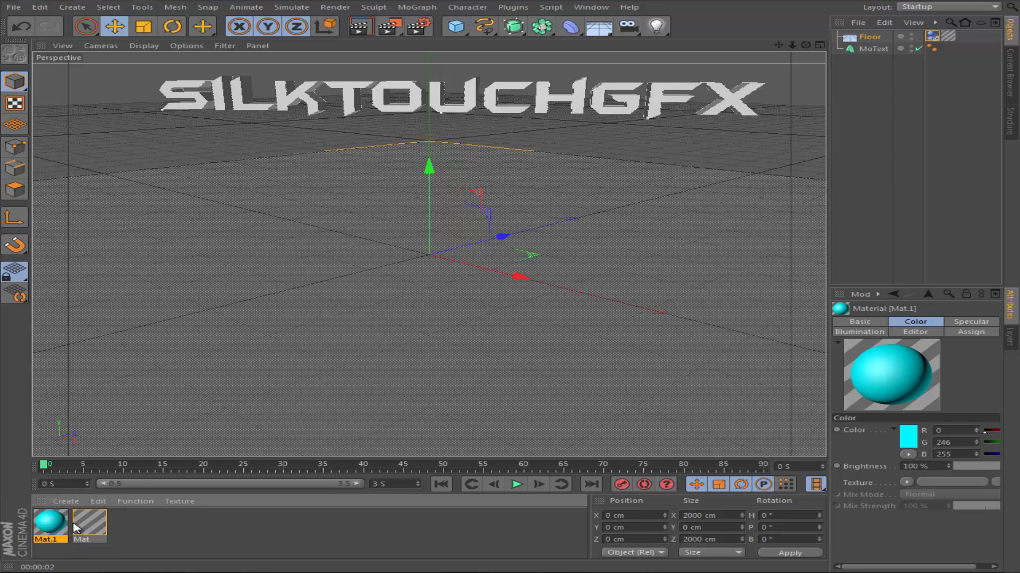
# Apply the cyan material to the SilkTouchGFX text and render the viewport
pyautogui.moveTo(55, 526); pyautogui.dragTo(351, 94)
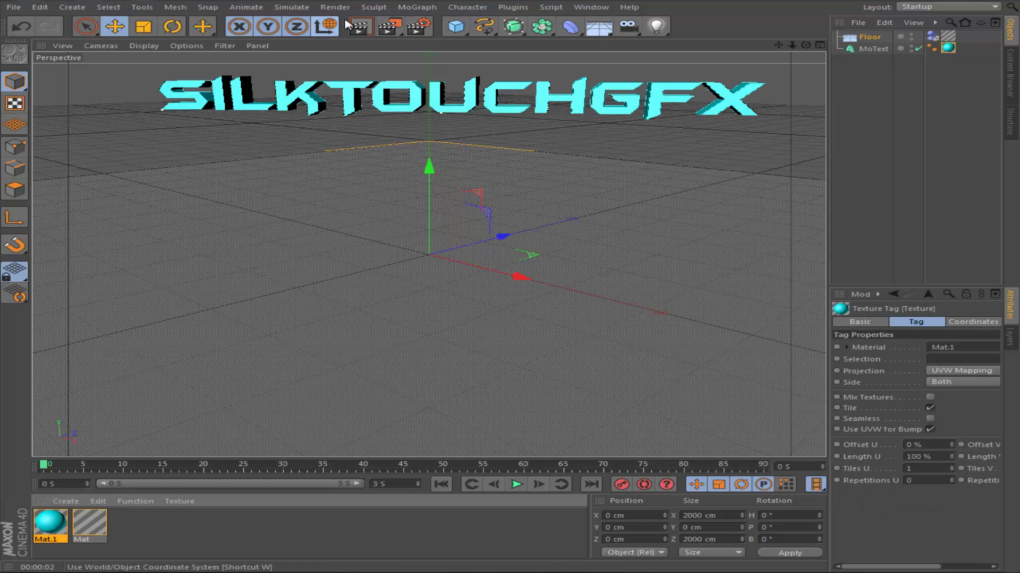
pyautogui.click(326, 25)
pyautogui.click(357, 26)
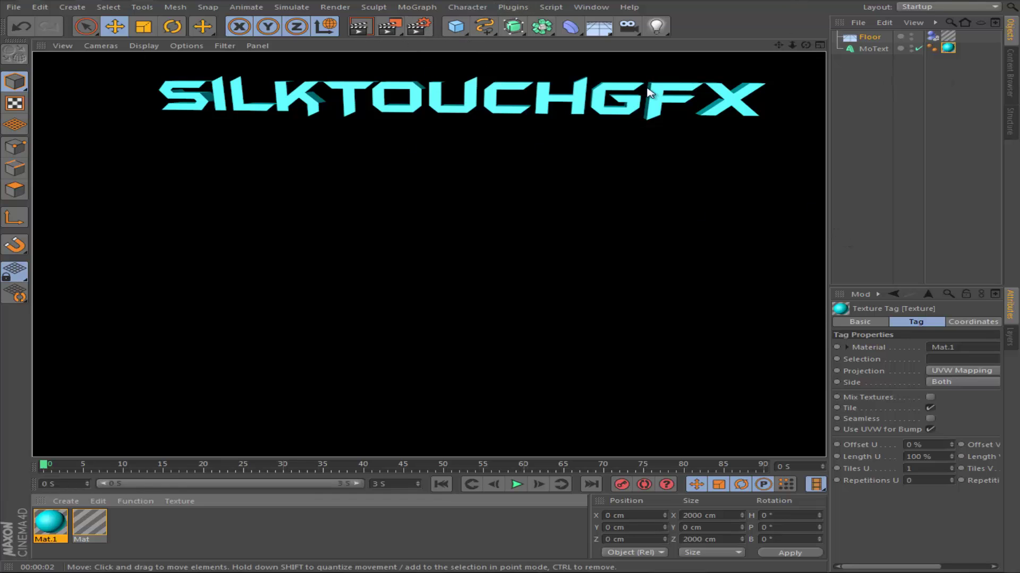
# Rotate the text's heading to about 38.5° and shift it along the world Z axis to about 1019 cm, checking it with a viewport render
pyautogui.click(476, 111)
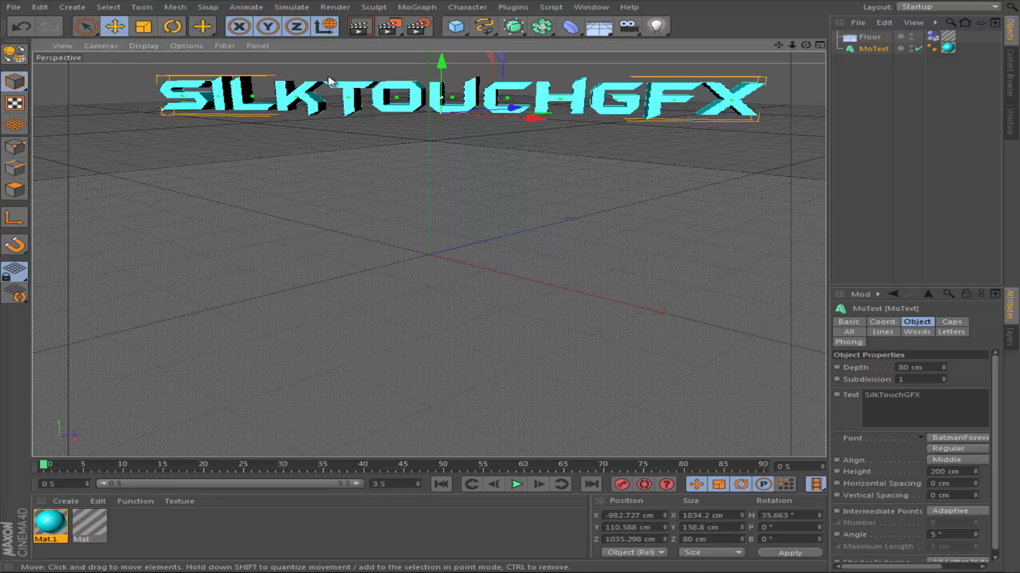
pyautogui.click(172, 26)
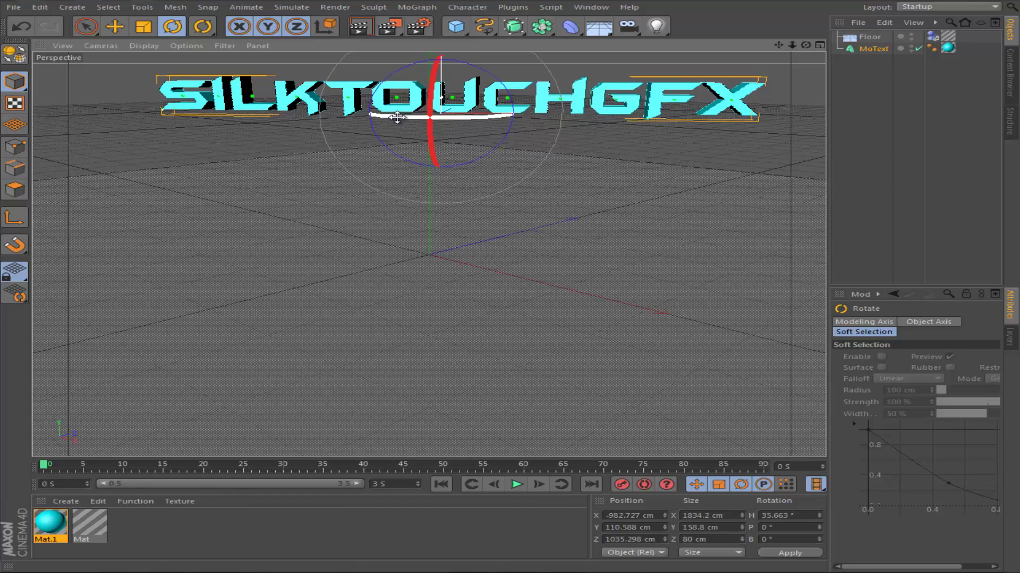
pyautogui.moveTo(397, 118); pyautogui.dragTo(399, 117)
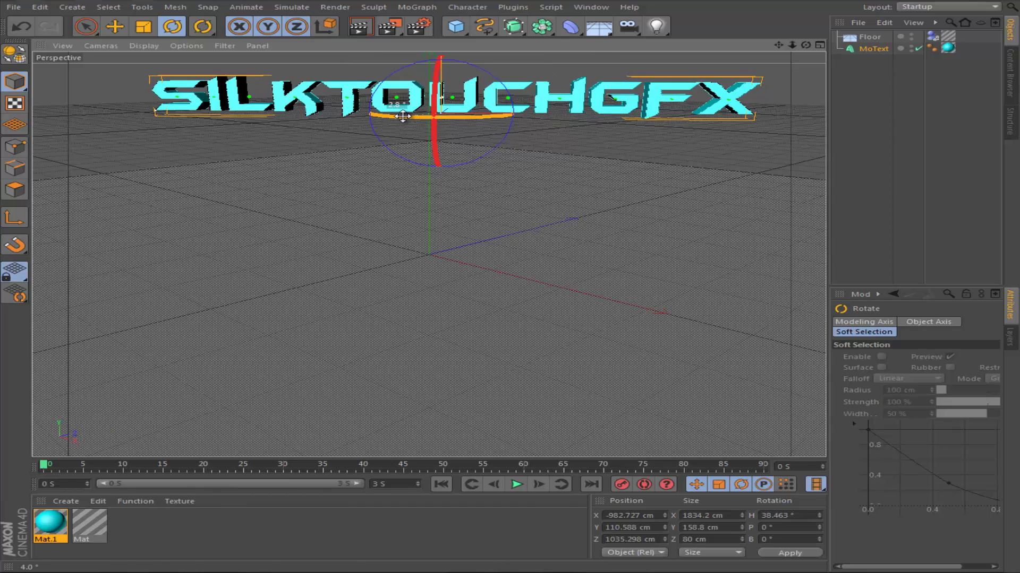
pyautogui.click(115, 26)
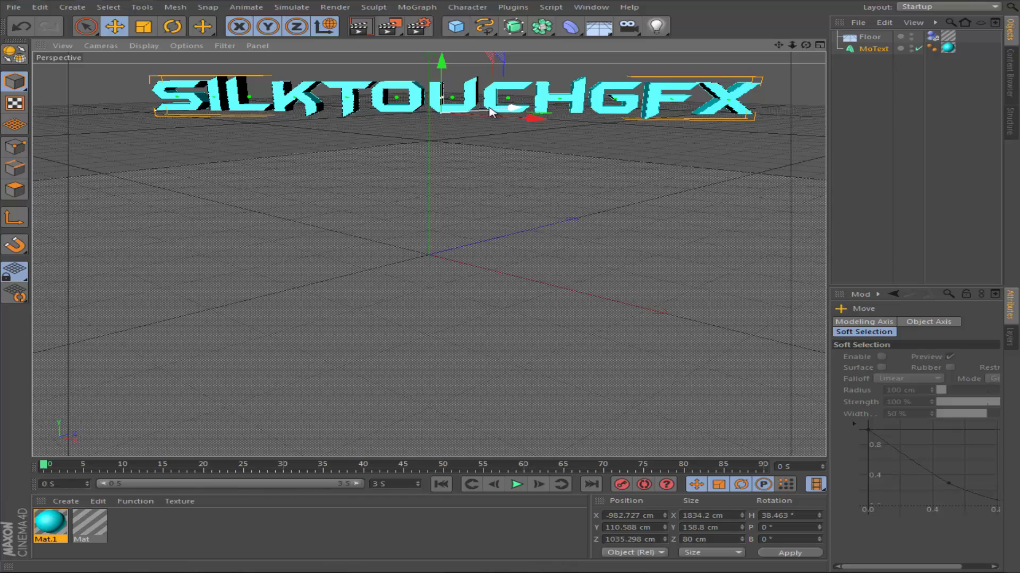
pyautogui.moveTo(498, 107); pyautogui.dragTo(473, 109)
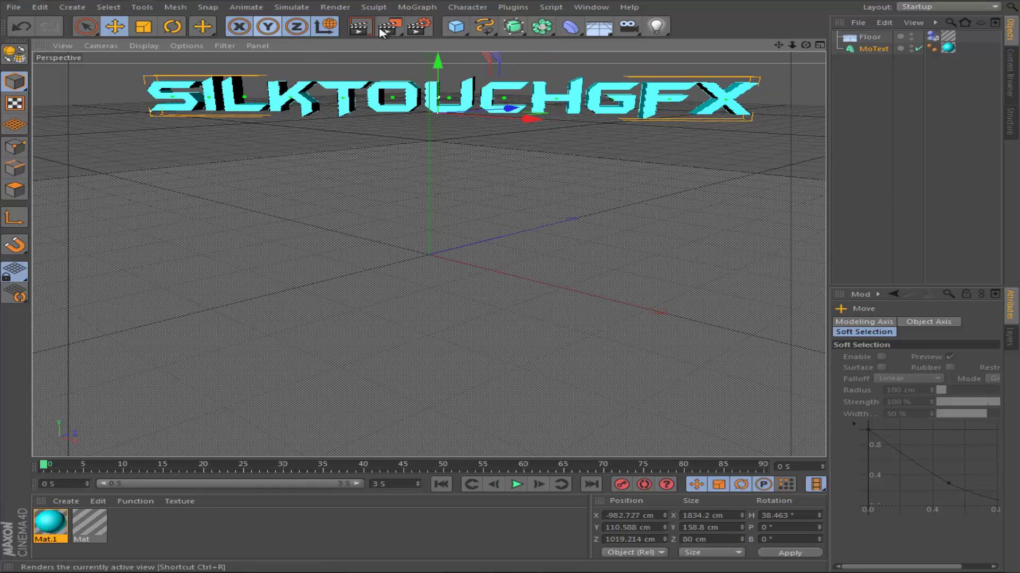
pyautogui.click(359, 26)
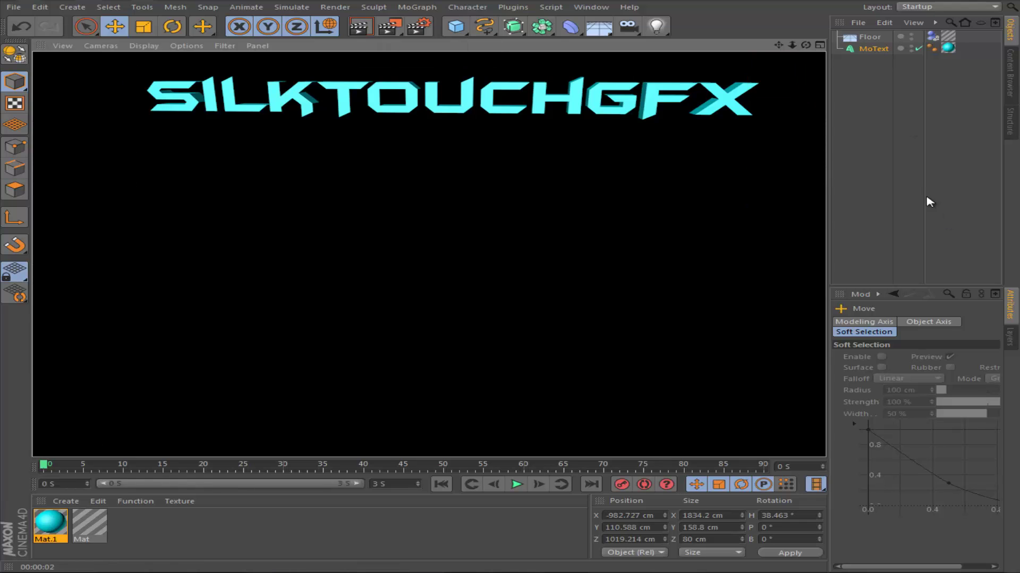
pyautogui.click(904, 167)
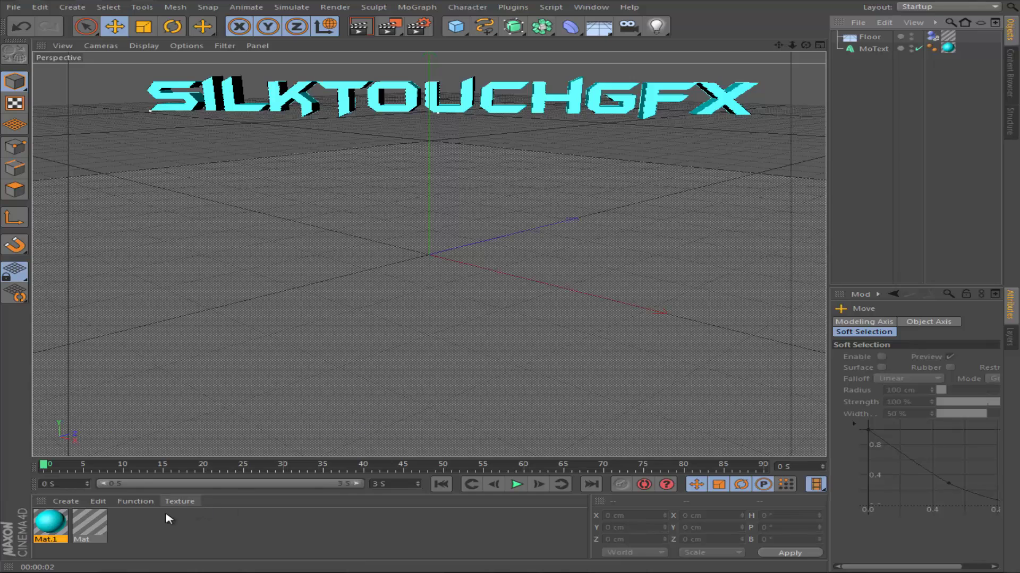
# Create a third material and set its color to black, RGB 0, 0, 0
pyautogui.doubleClick(148, 525)
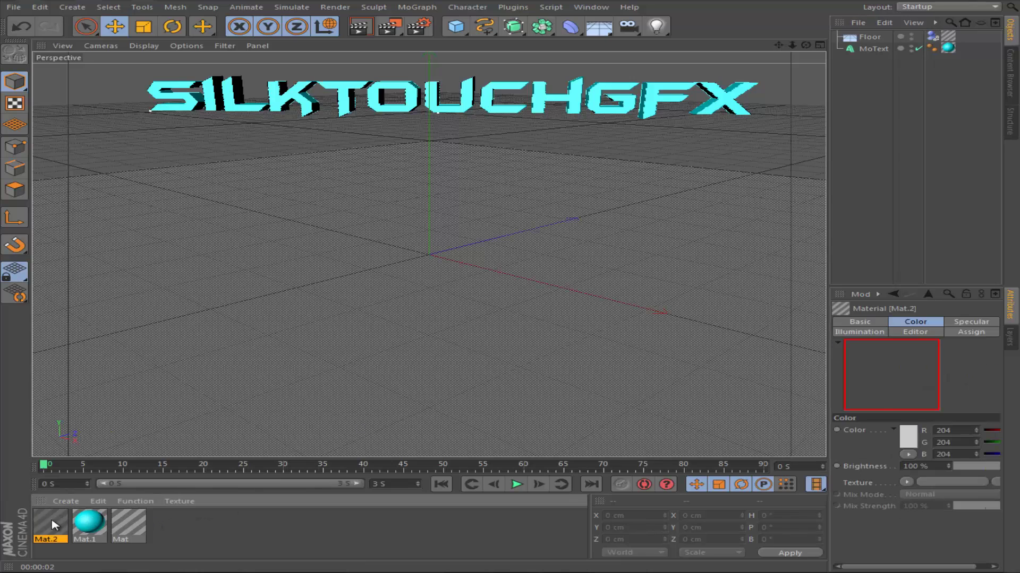
pyautogui.doubleClick(51, 524)
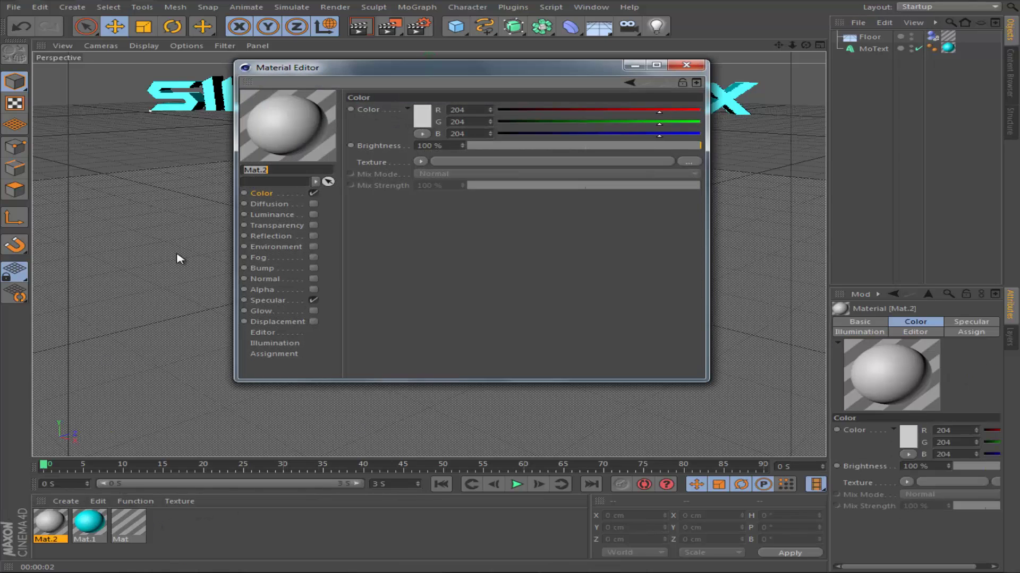
pyautogui.click(428, 114)
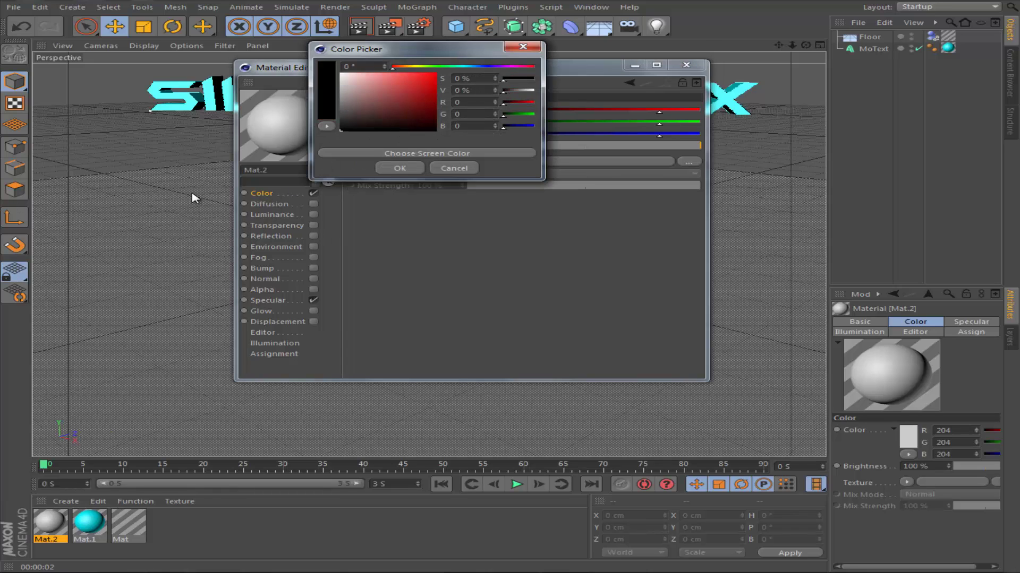
pyautogui.click(398, 169)
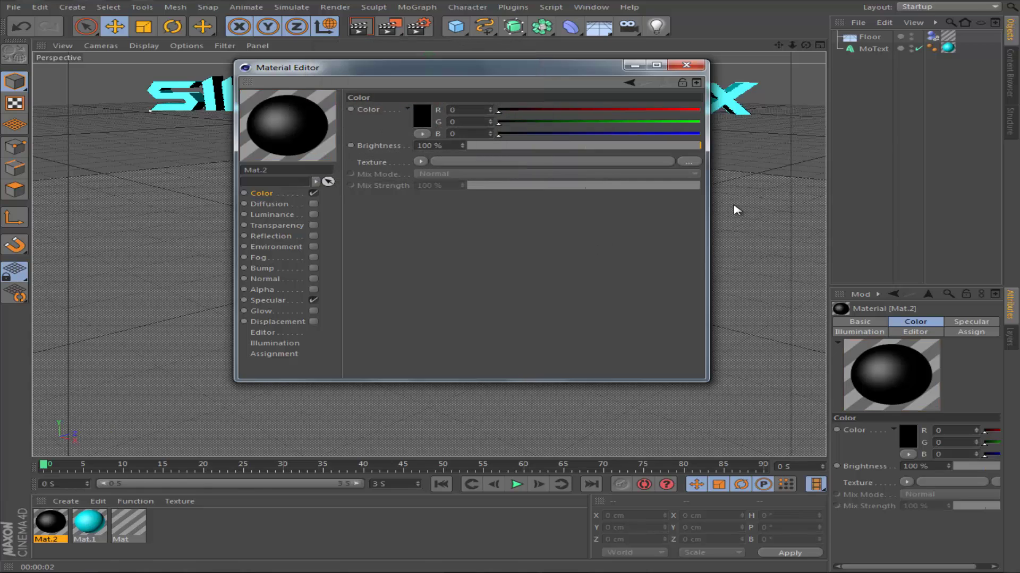
# Enable reflection on the black material with a brightness of 8% and close the material editor
pyautogui.click(276, 236)
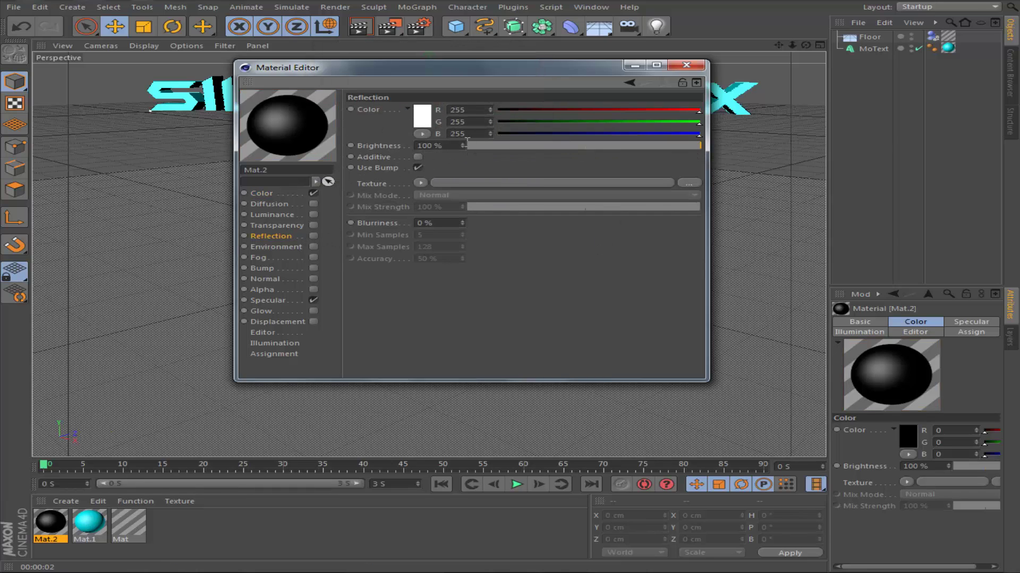
pyautogui.click(446, 145)
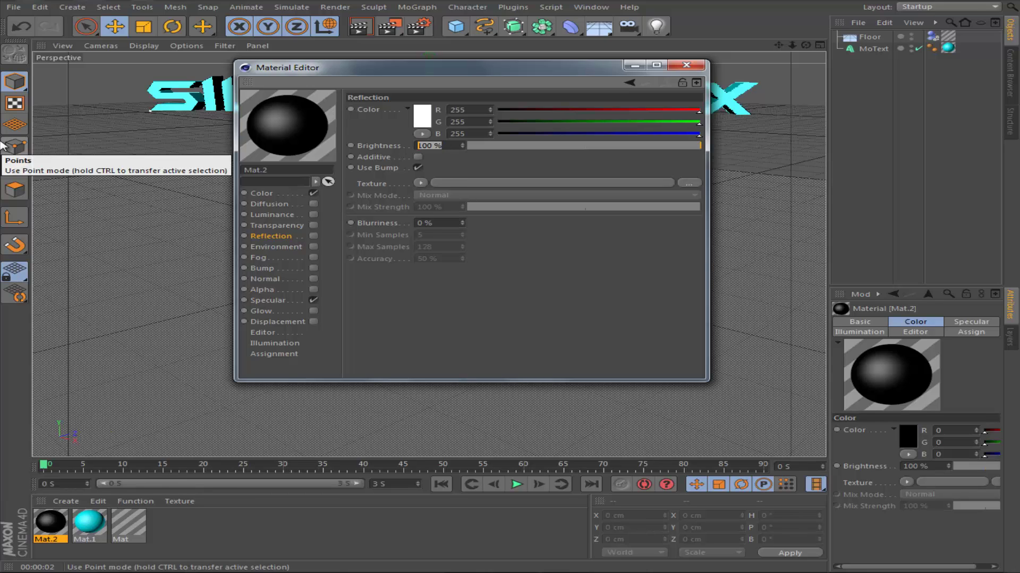
pyautogui.write('80')
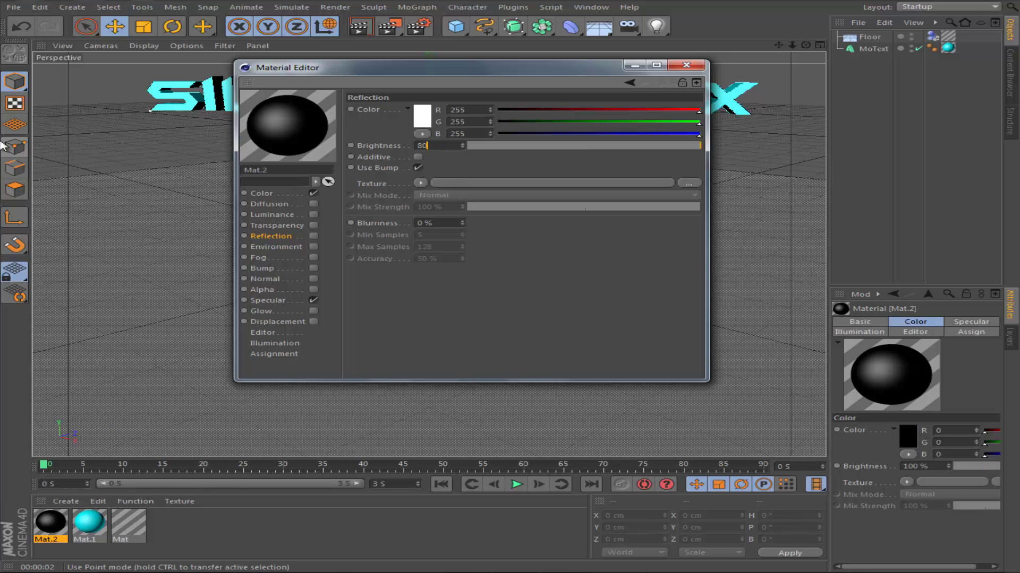
pyautogui.press('BackSpace')
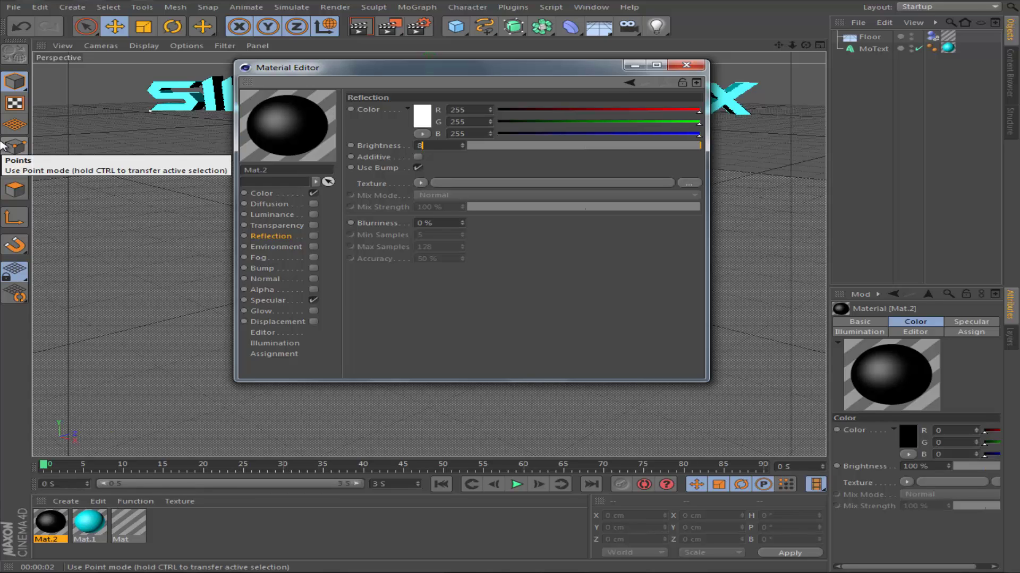
pyautogui.write('1')
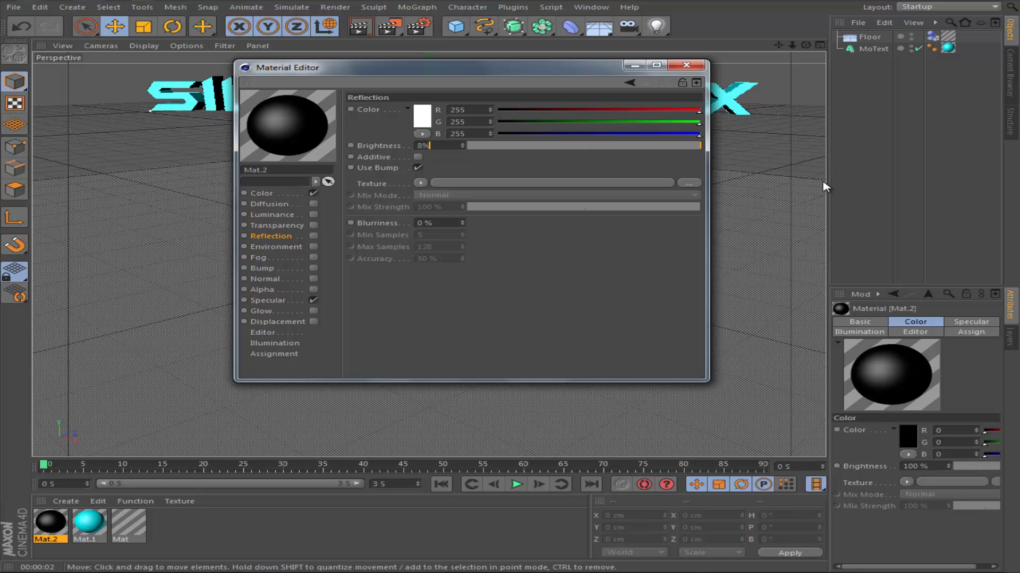
pyautogui.press('Return')
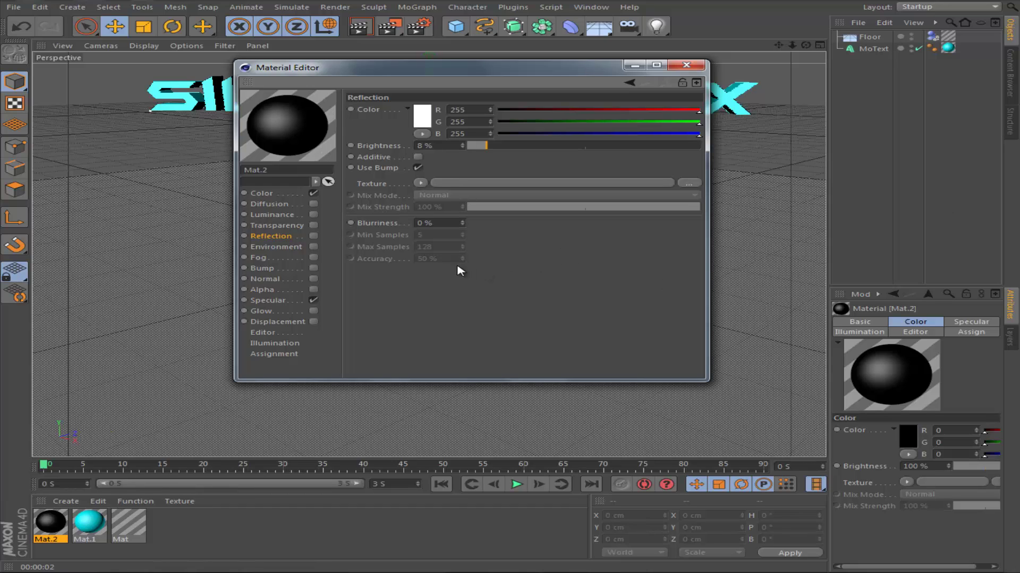
pyautogui.click(313, 236)
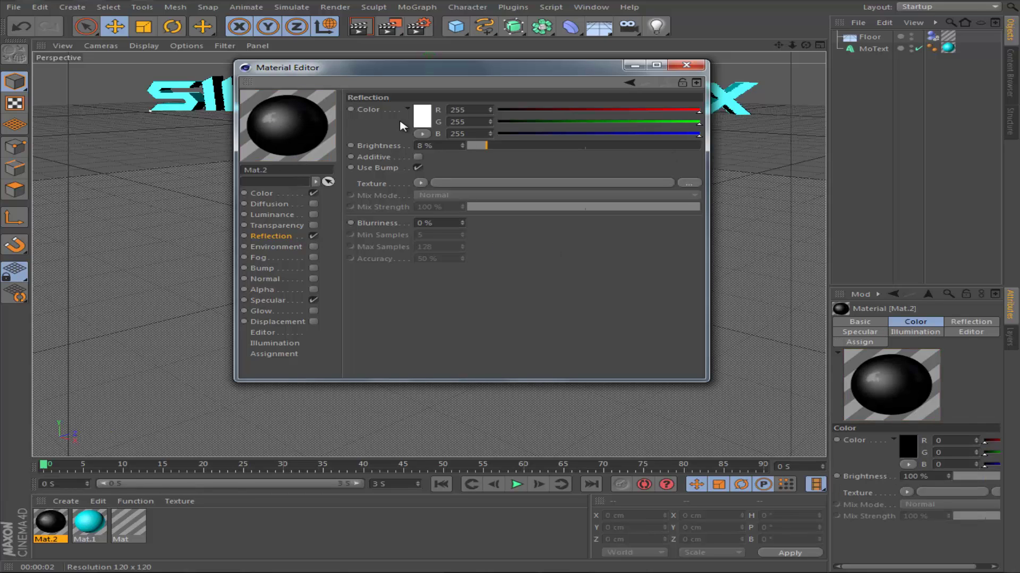
pyautogui.click(686, 65)
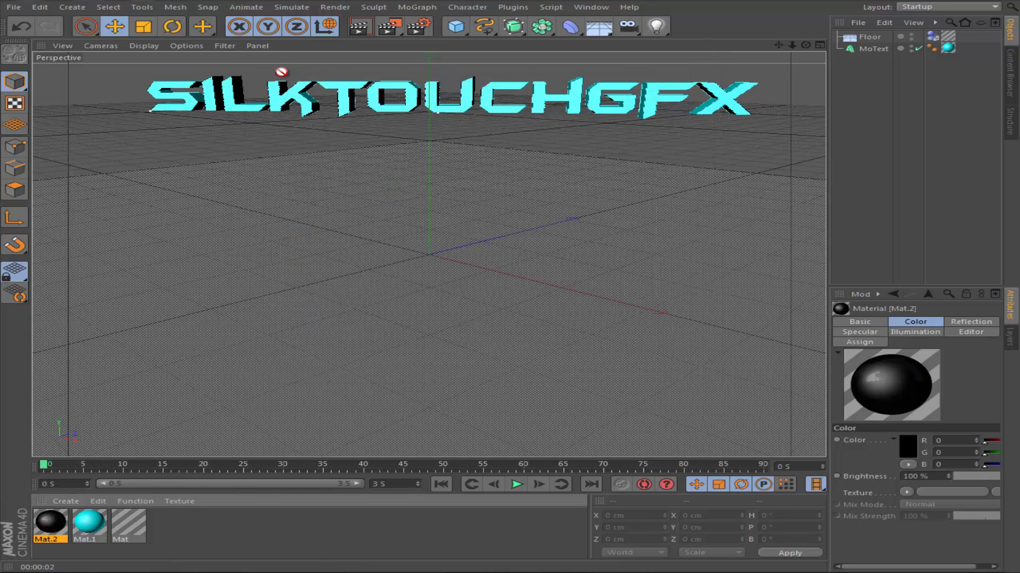
# Apply the black reflective material to the SilkTouchGFX text and check it with a viewport render
pyautogui.moveTo(281, 72); pyautogui.dragTo(370, 99)
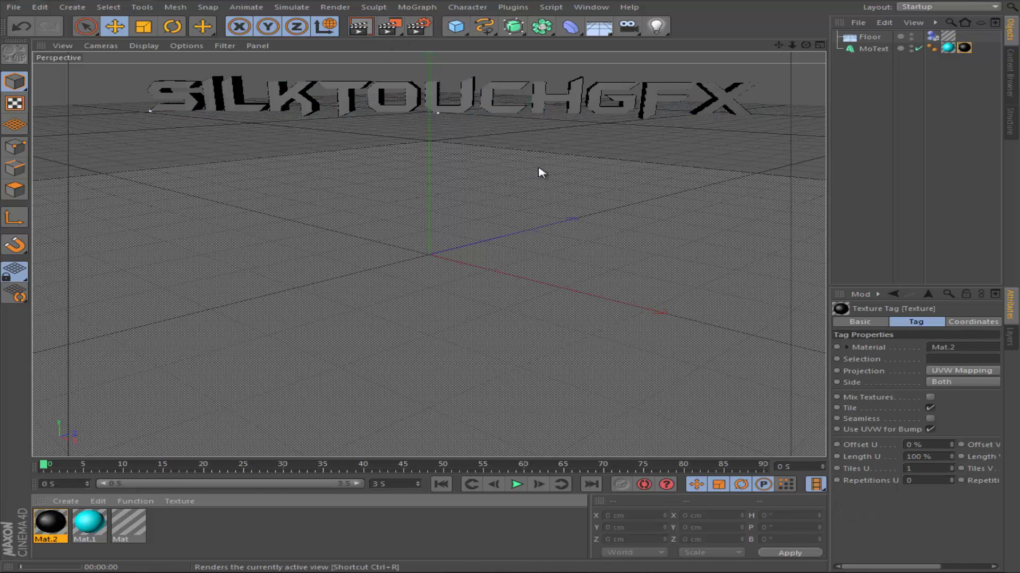
pyautogui.hotkey('ctrl', 'r')
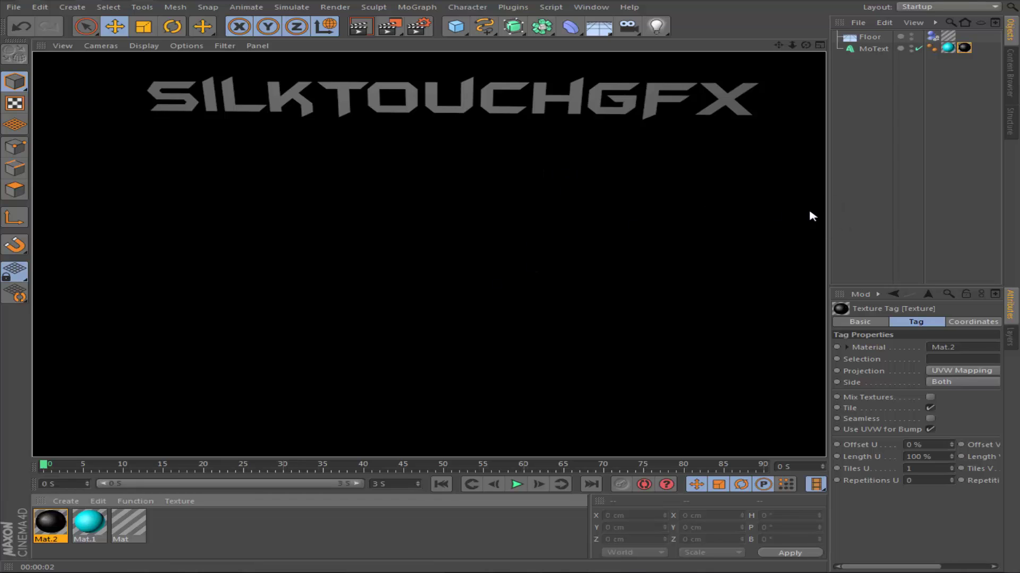
pyautogui.click(228, 536)
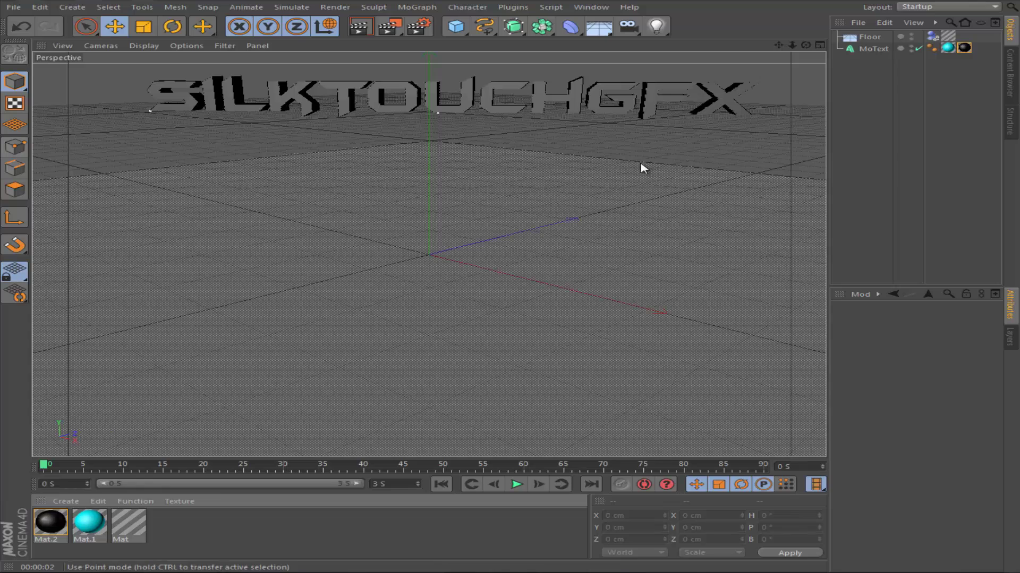
# Select the SilkTouchGFX MoText object and open the Thrausi fracture tool, reviewing its dynamic options
pyautogui.click(860, 52)
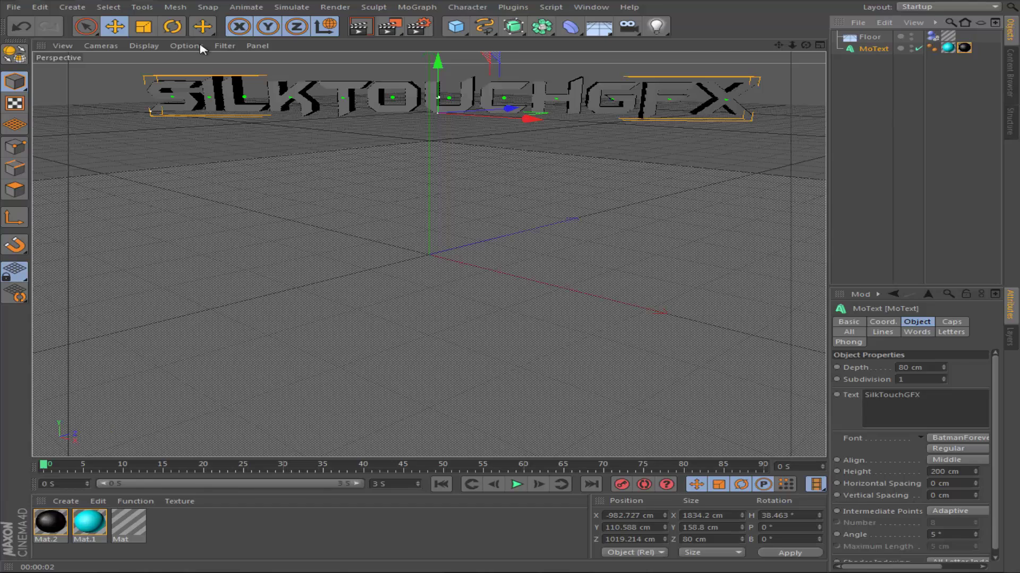
pyautogui.click(411, 8)
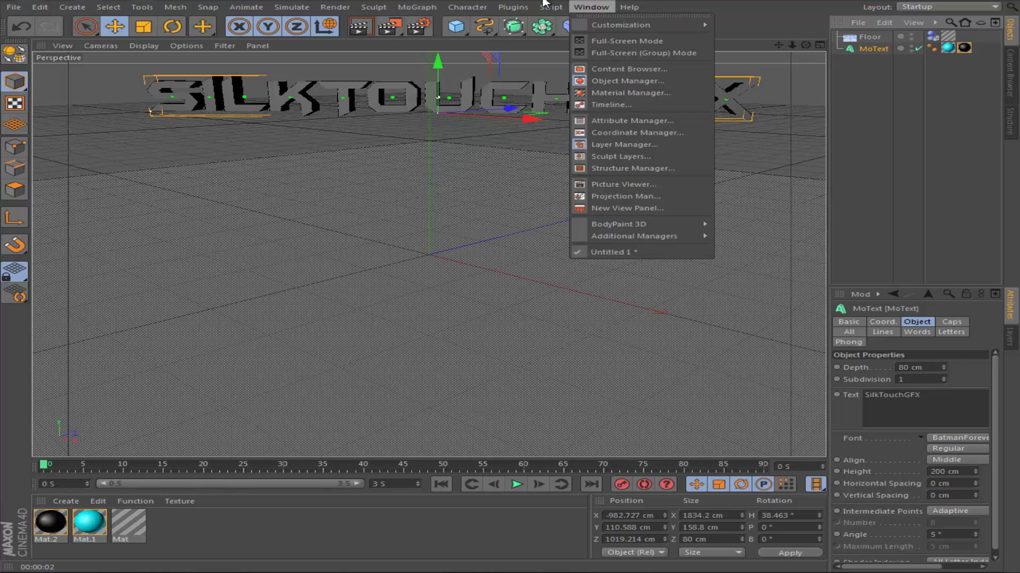
pyautogui.moveTo(523, 6)
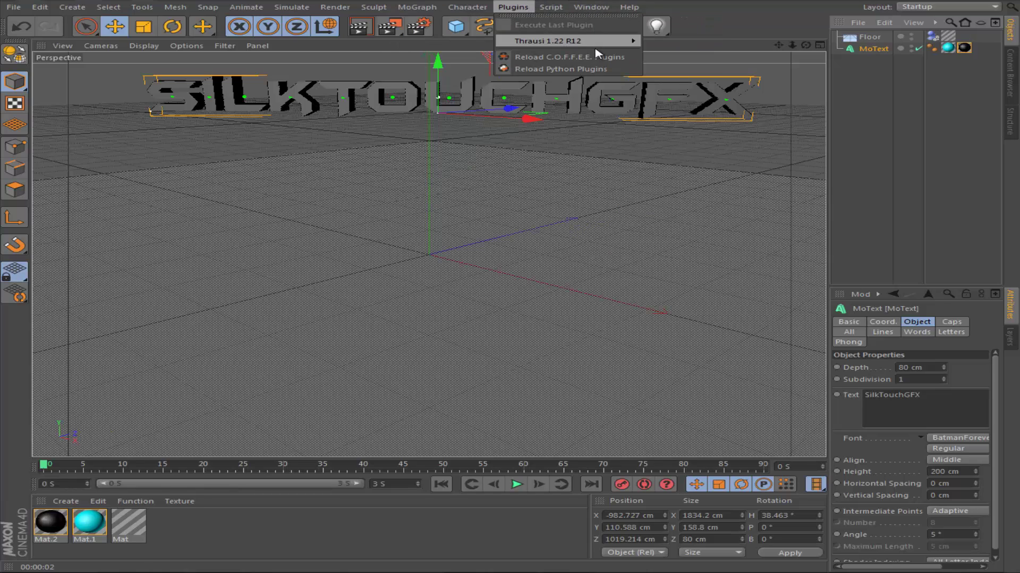
pyautogui.moveTo(582, 41)
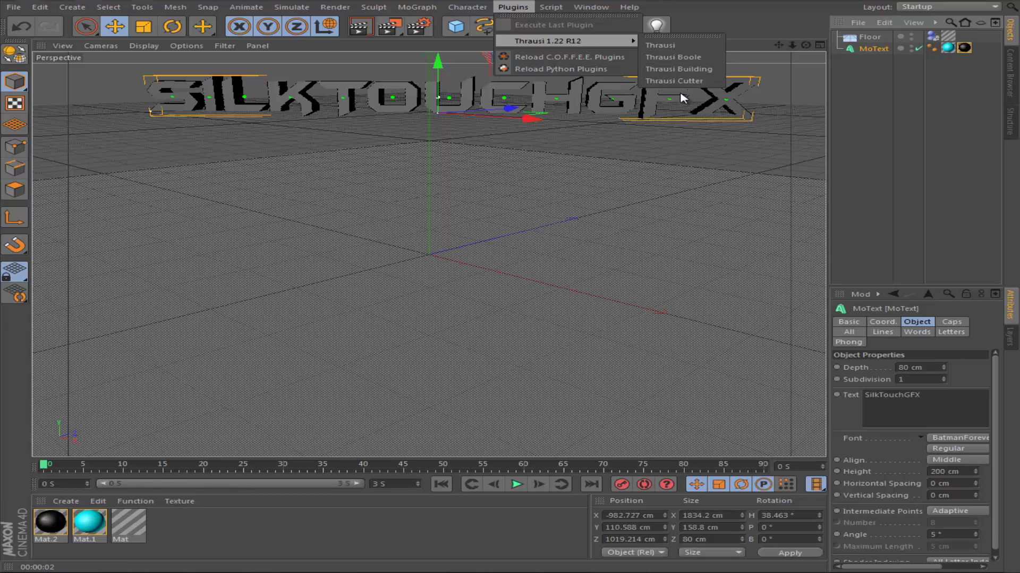
pyautogui.click(673, 45)
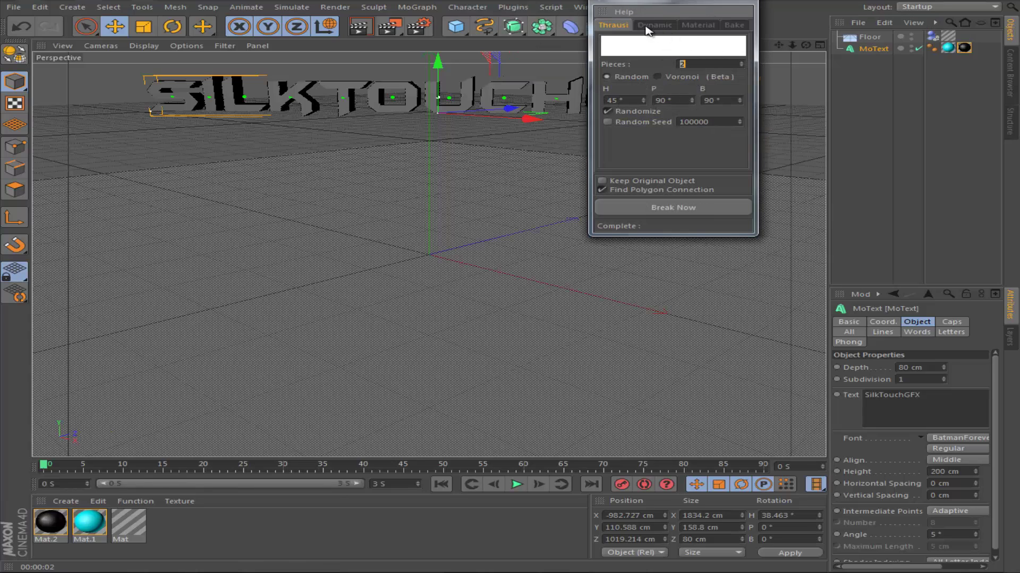
pyautogui.click(667, 25)
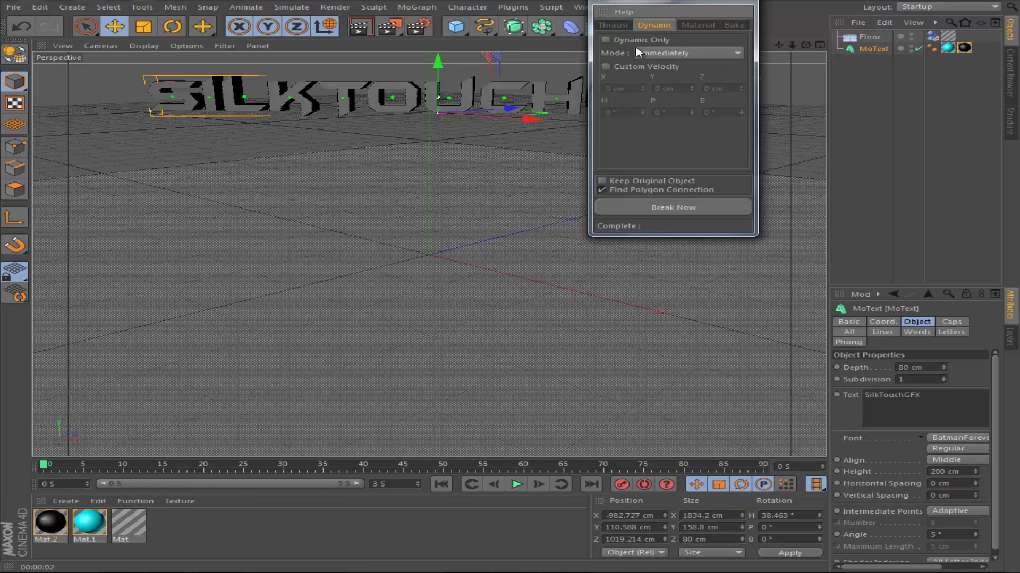
pyautogui.click(614, 26)
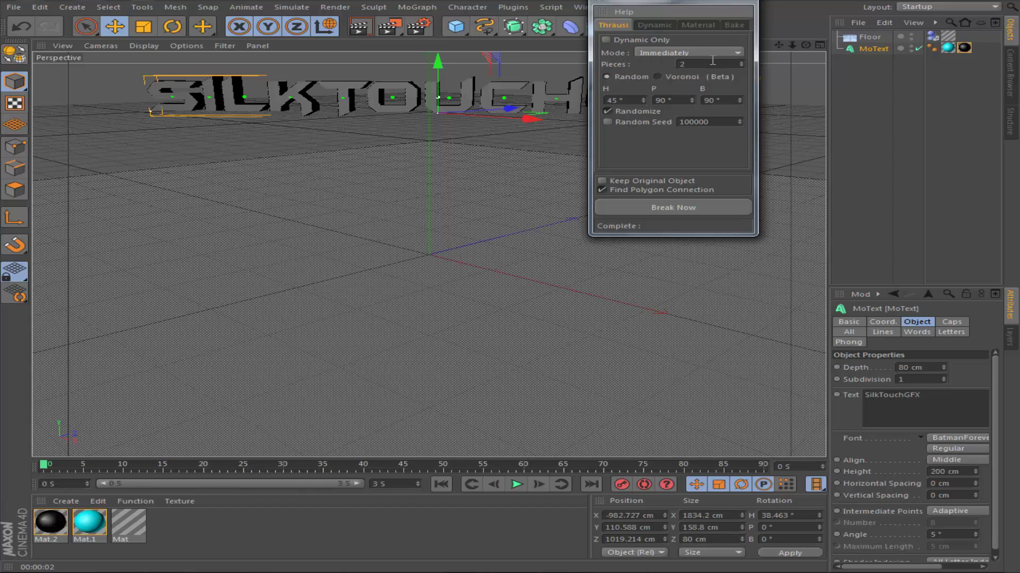
# Break the text with Thrausi into 80 pieces in Random mode, close the tool and deselect the fracture objects
pyautogui.press('Return')
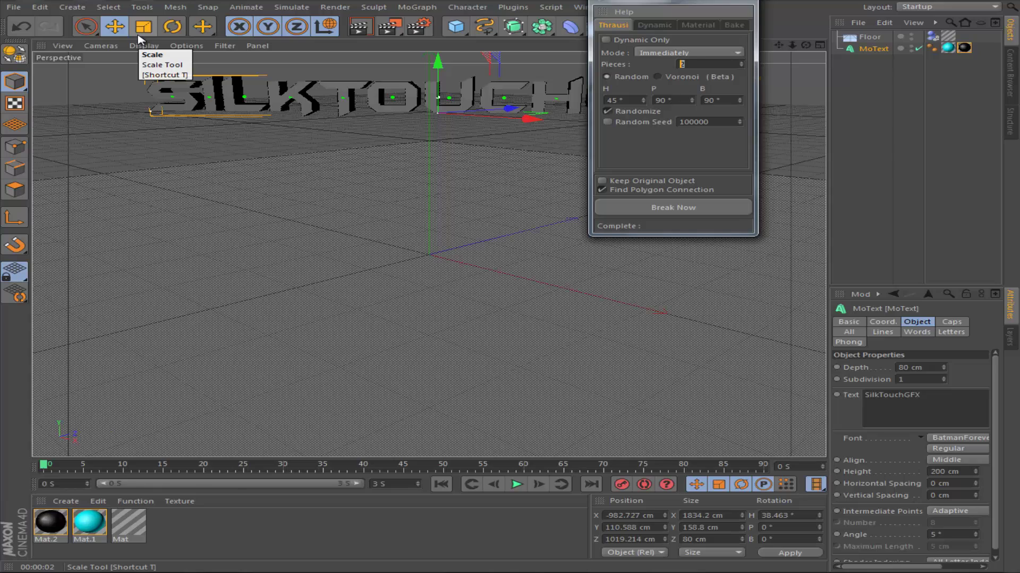
pyautogui.write('80')
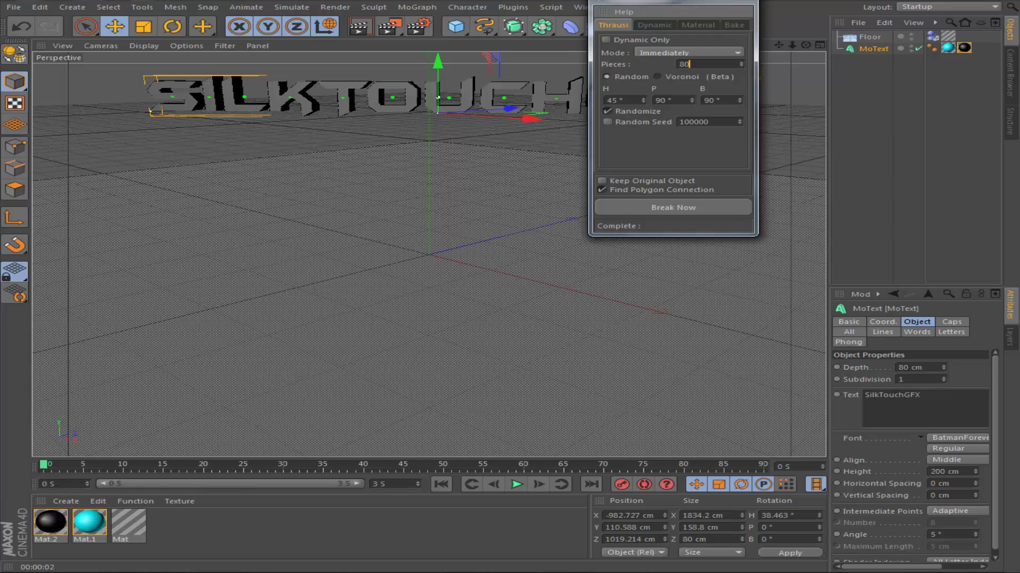
pyautogui.moveTo(653, 79); pyautogui.dragTo(677, 229)
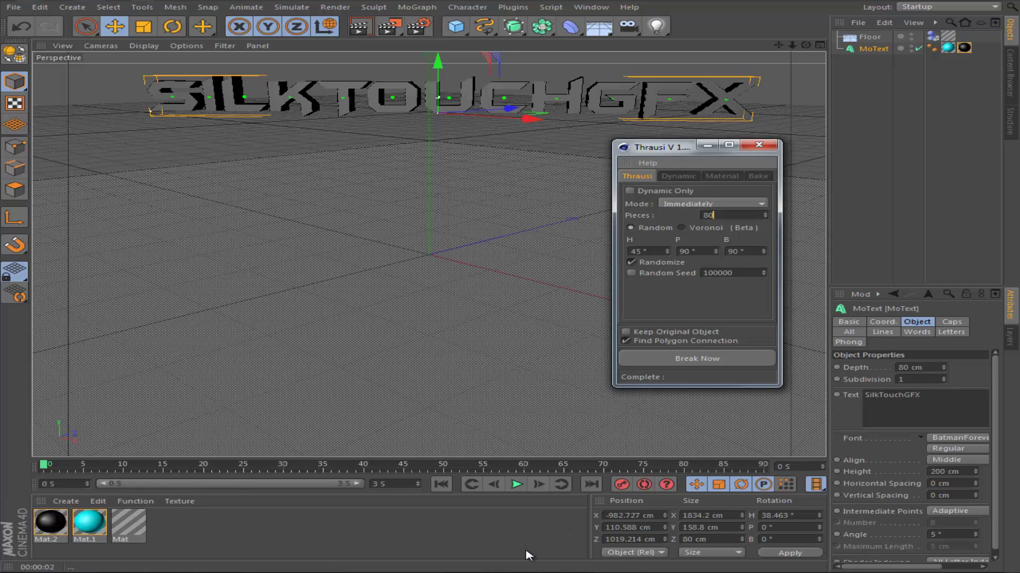
pyautogui.moveTo(465, 571)
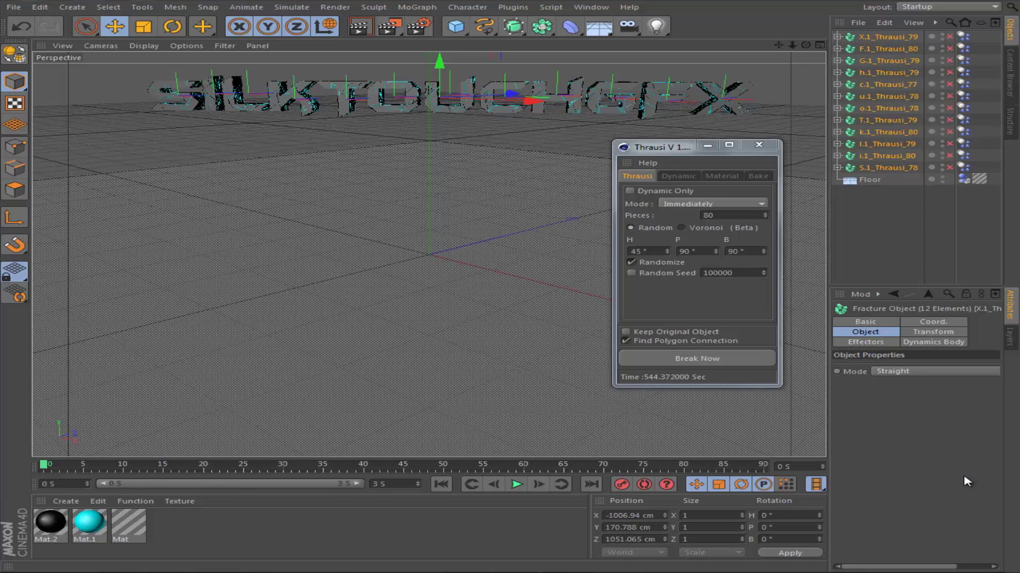
pyautogui.click(631, 261)
pyautogui.click(751, 149)
pyautogui.click(897, 228)
# Play the dynamics simulation to about frame 18 to examine how the fractured text collapses onto the floor
pyautogui.click(516, 484)
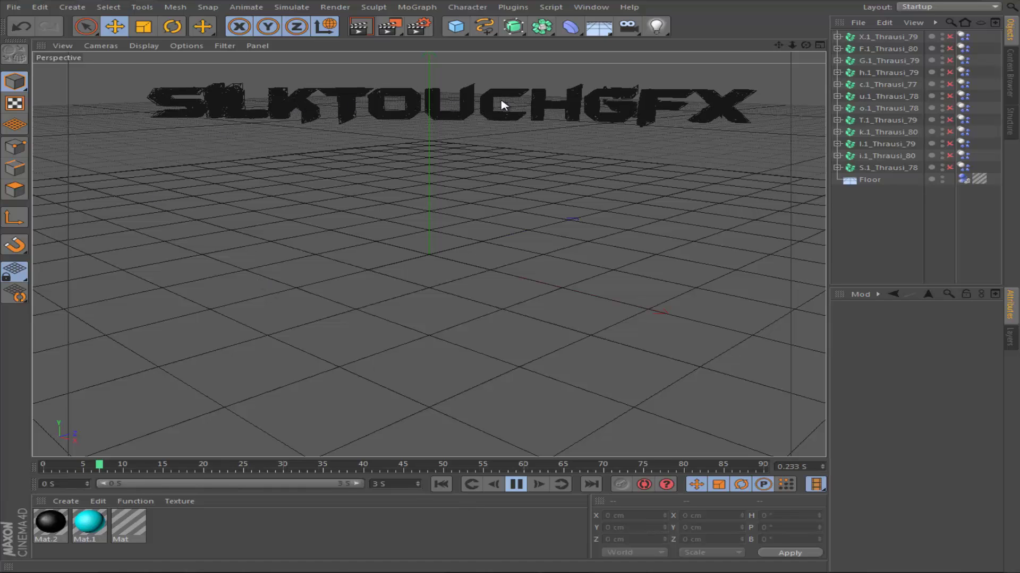
pyautogui.click(515, 484)
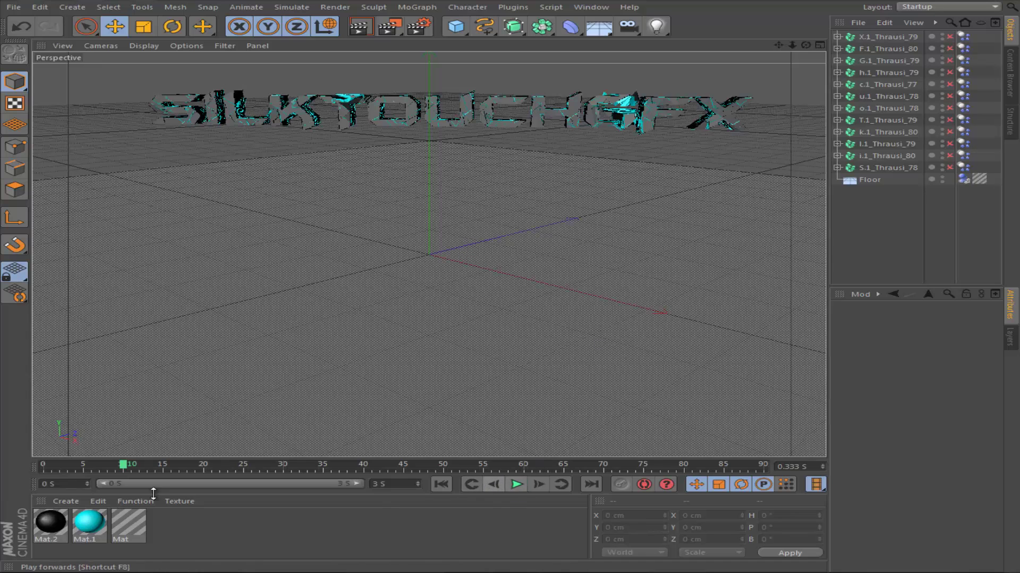
pyautogui.click(513, 484)
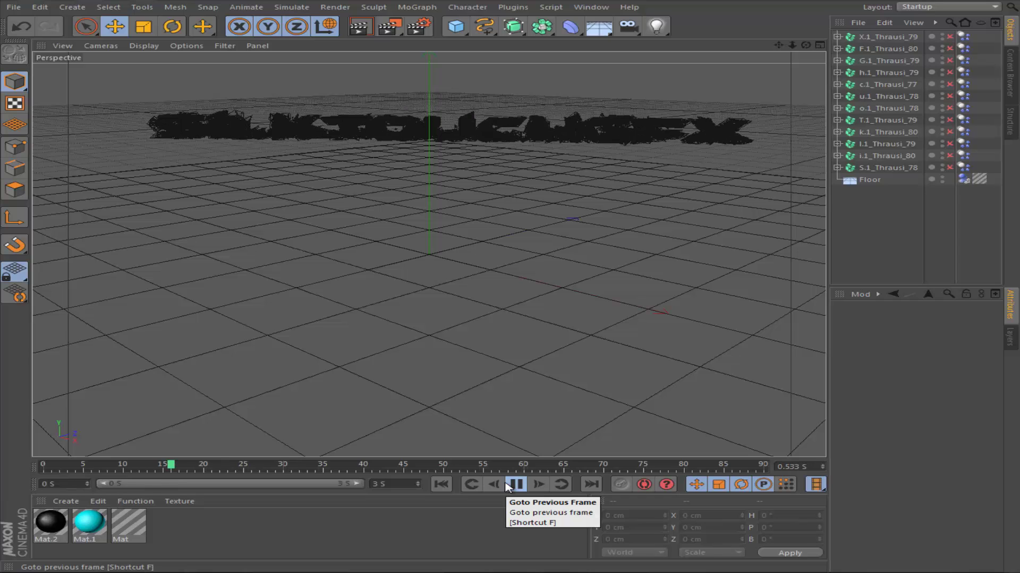
pyautogui.click(515, 484)
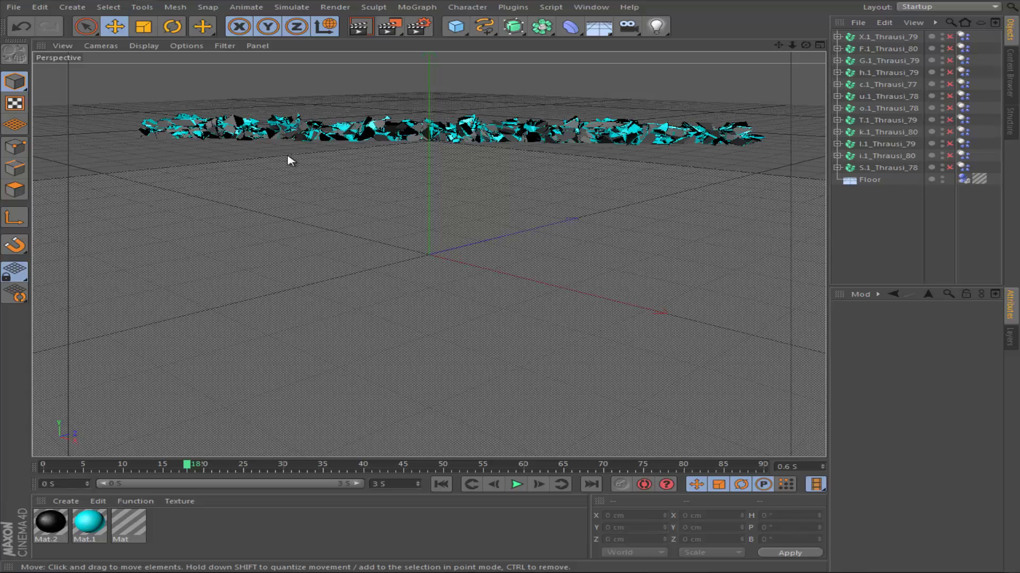
# Add a camera, move it to about X 554, Y 501, Z -546 cm, and return to the first frame
pyautogui.click(628, 27)
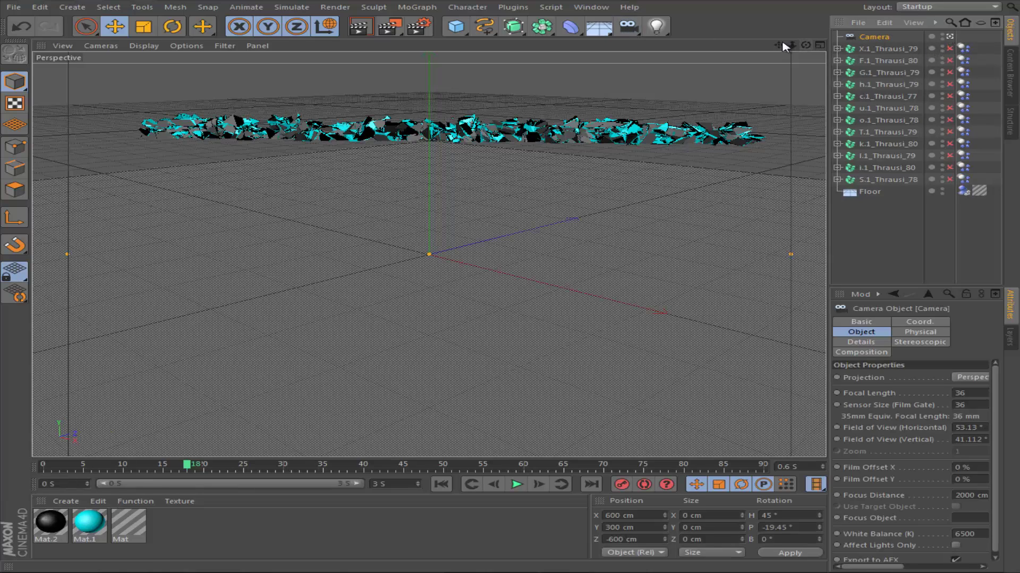
pyautogui.moveTo(778, 45); pyautogui.dragTo(513, 290)
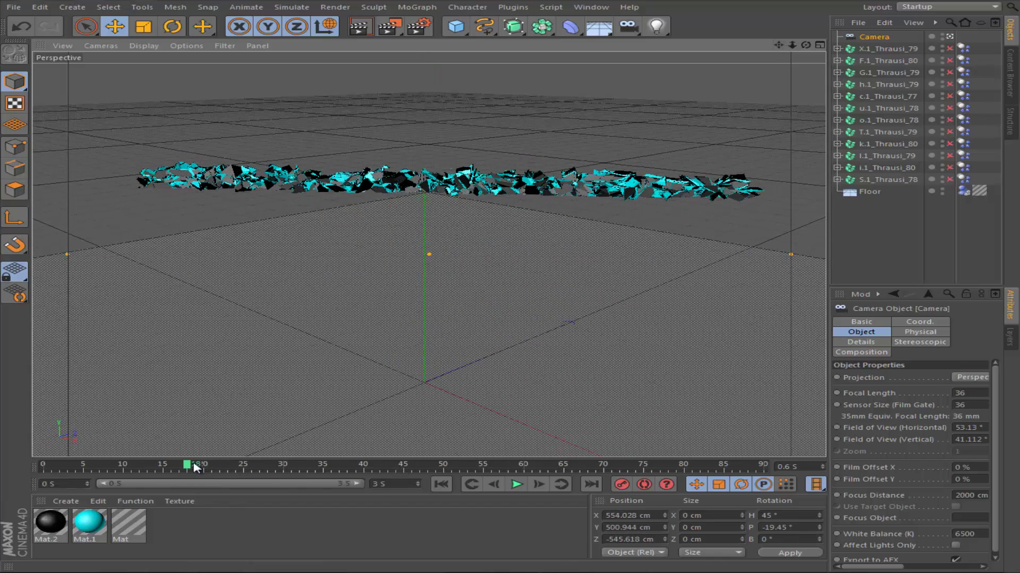
pyautogui.hotkey('shift', 'f')
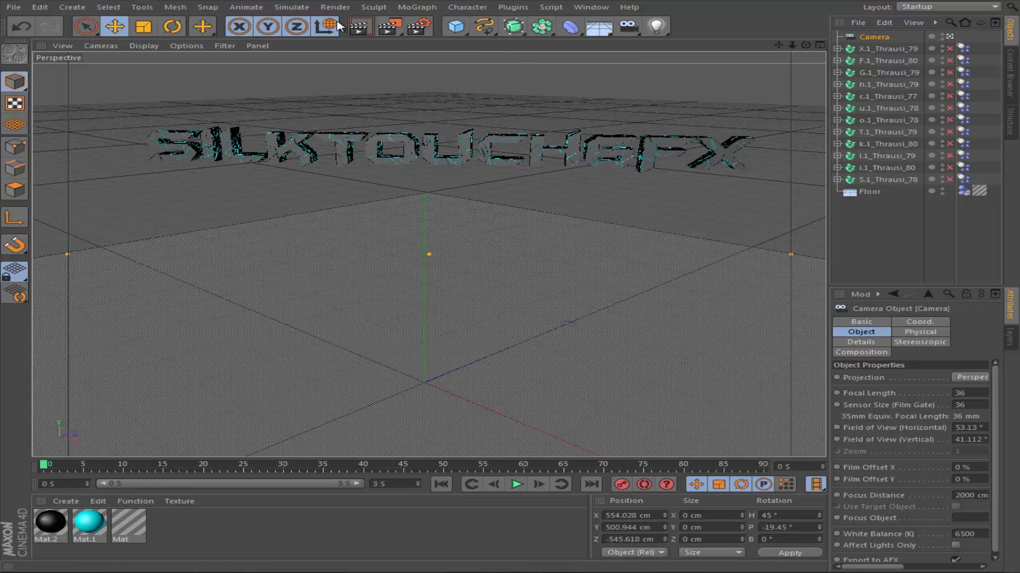
# Set the render output to 1920 x 1080 pixels and the frame range to All Frames
pyautogui.click(417, 31)
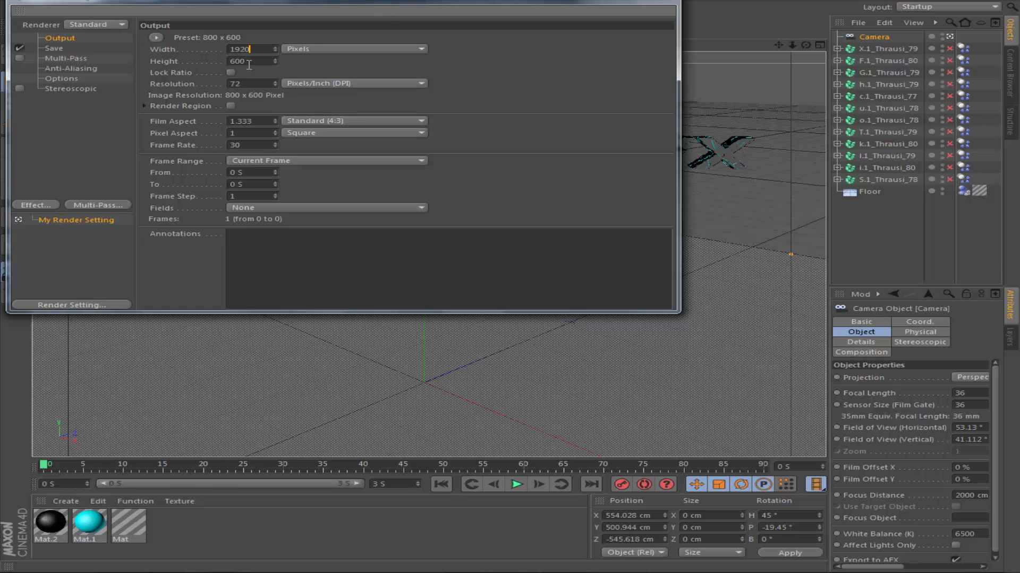
pyautogui.press('Tab')
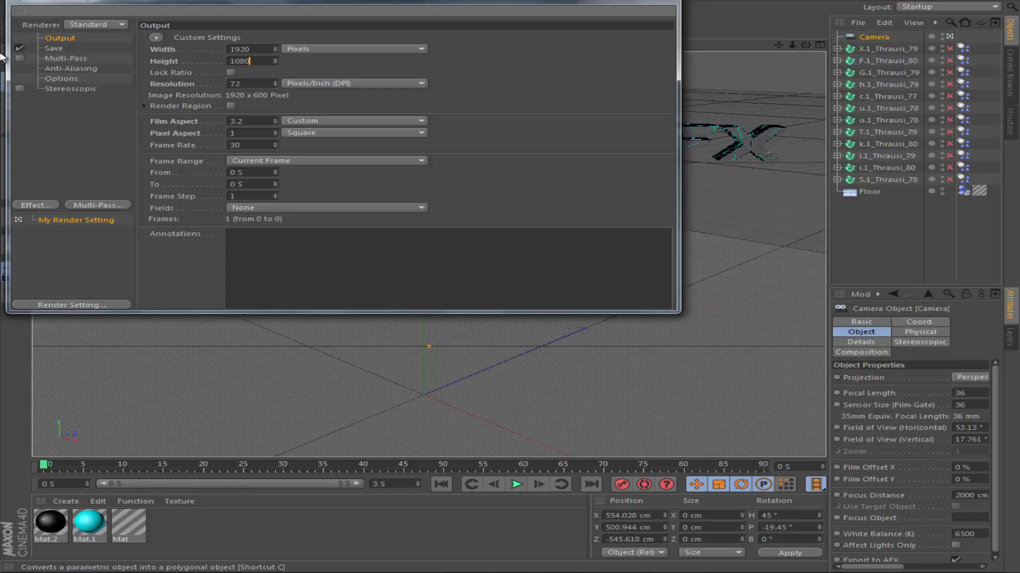
pyautogui.click(323, 162)
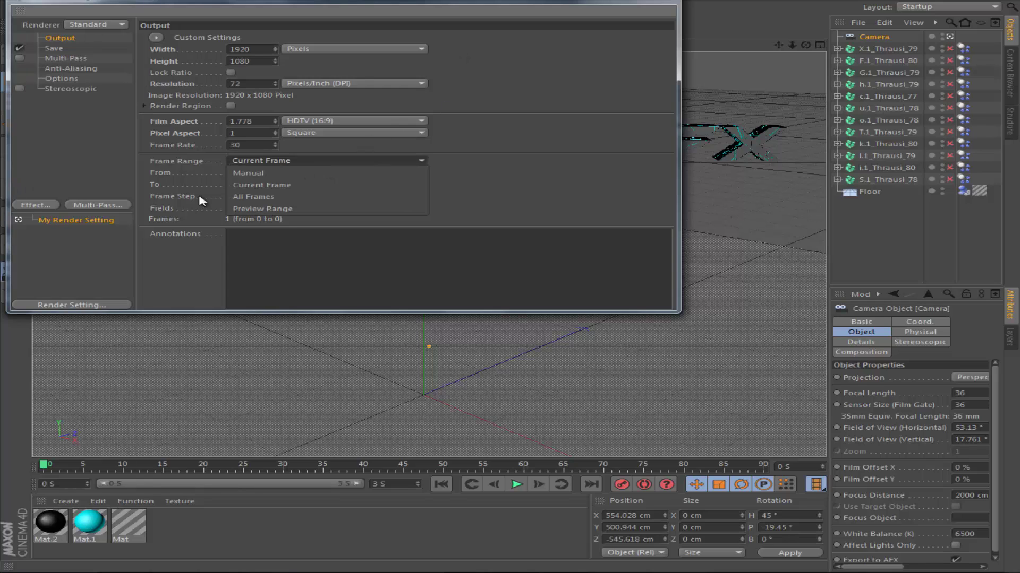
pyautogui.click(252, 197)
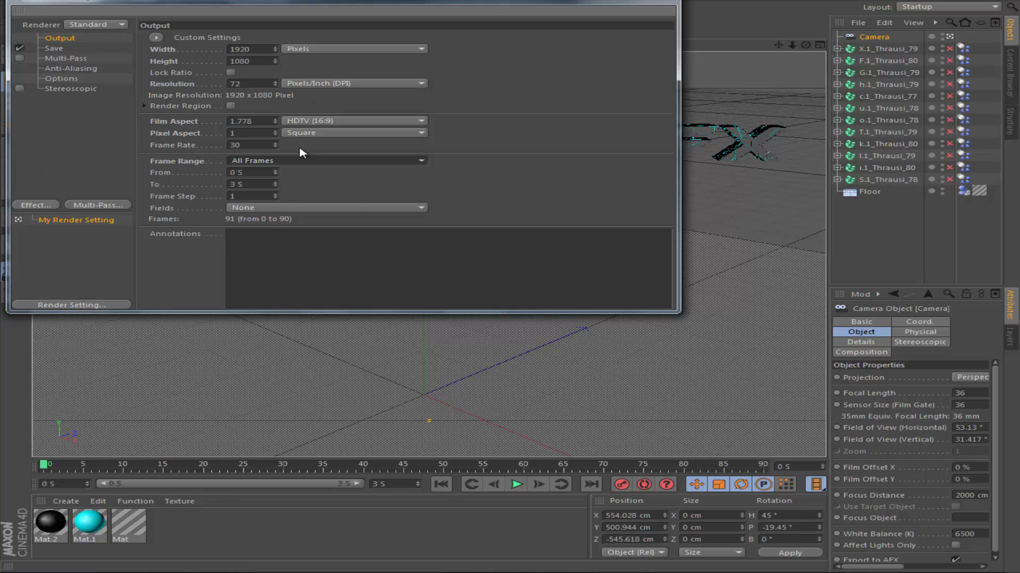
# Set the render to save on the Desktop under the file name Tutorial
pyautogui.click(54, 49)
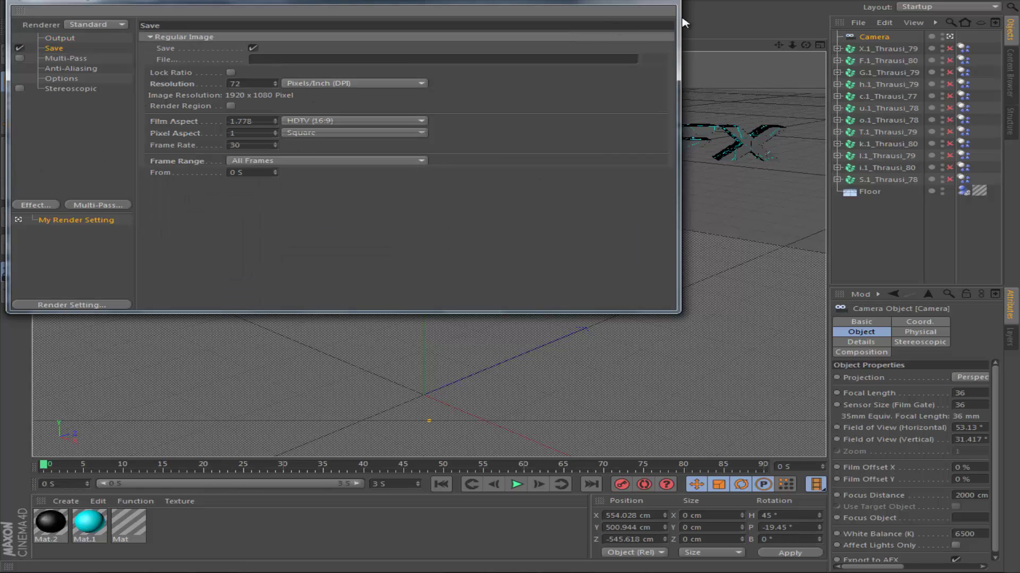
pyautogui.click(653, 59)
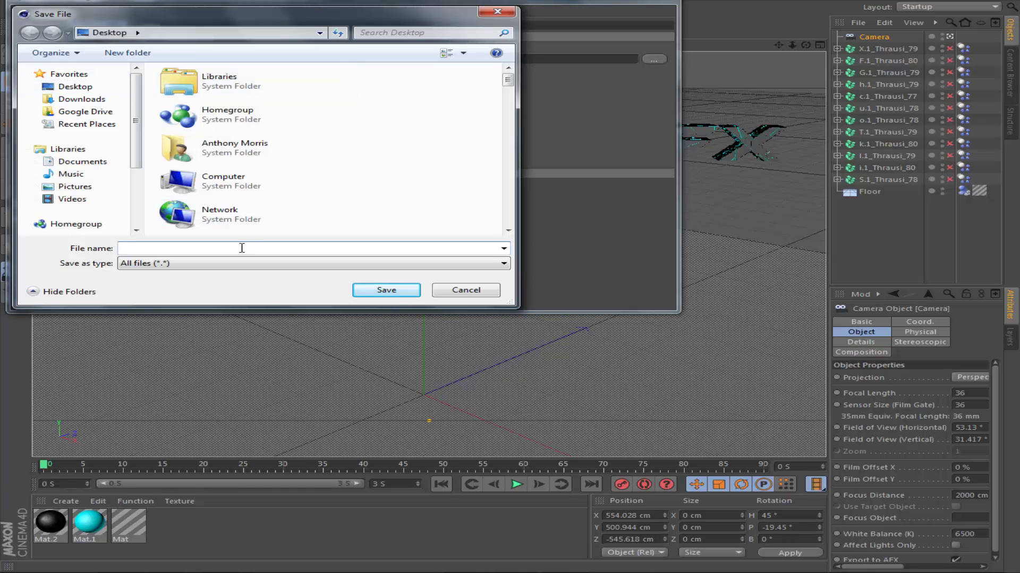
pyautogui.write('Tutorial')
pyautogui.click(384, 290)
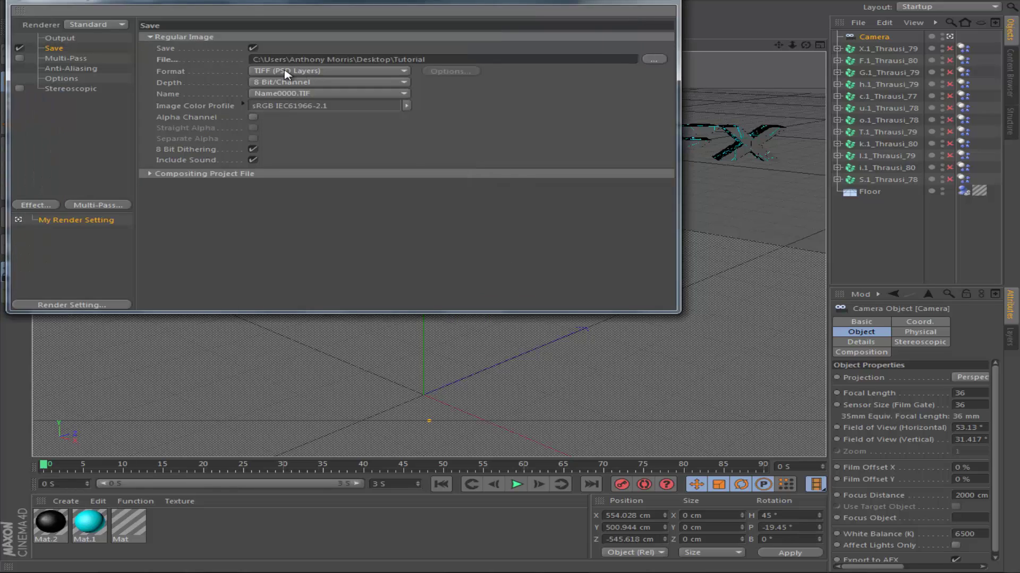
# Set the render's save format to AVI Movie and close the render settings
pyautogui.click(287, 72)
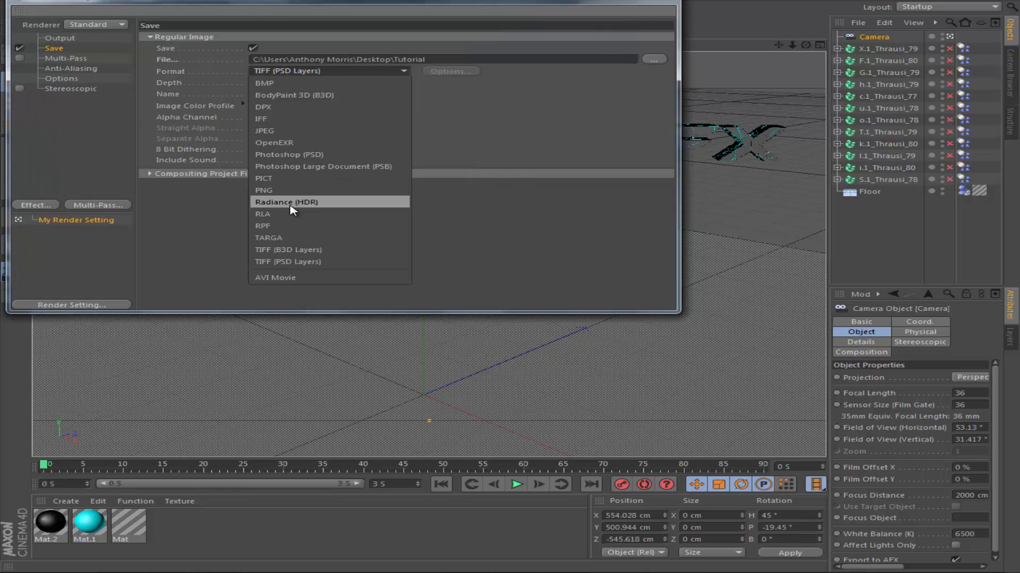
pyautogui.click(303, 279)
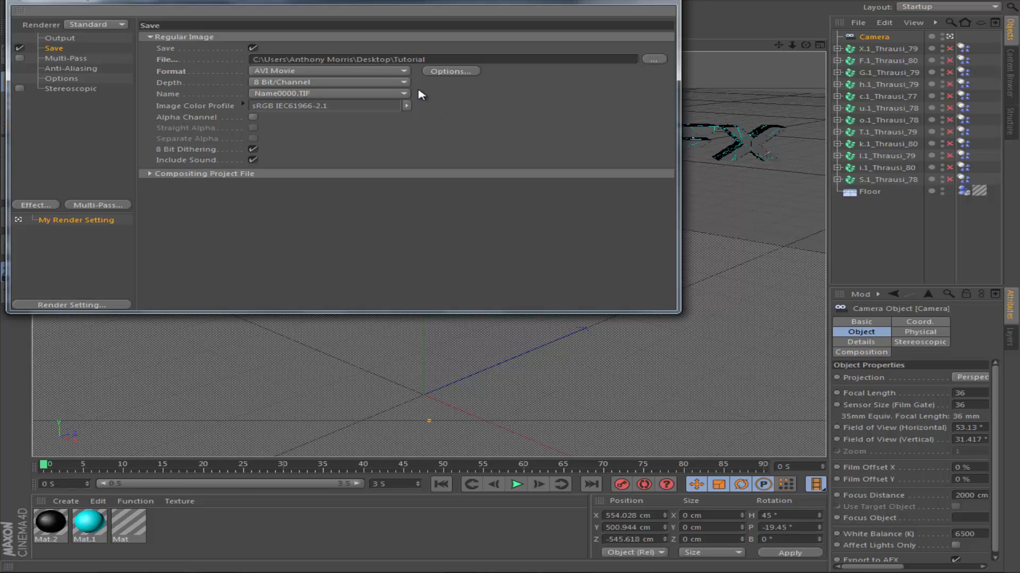
pyautogui.click(386, 70)
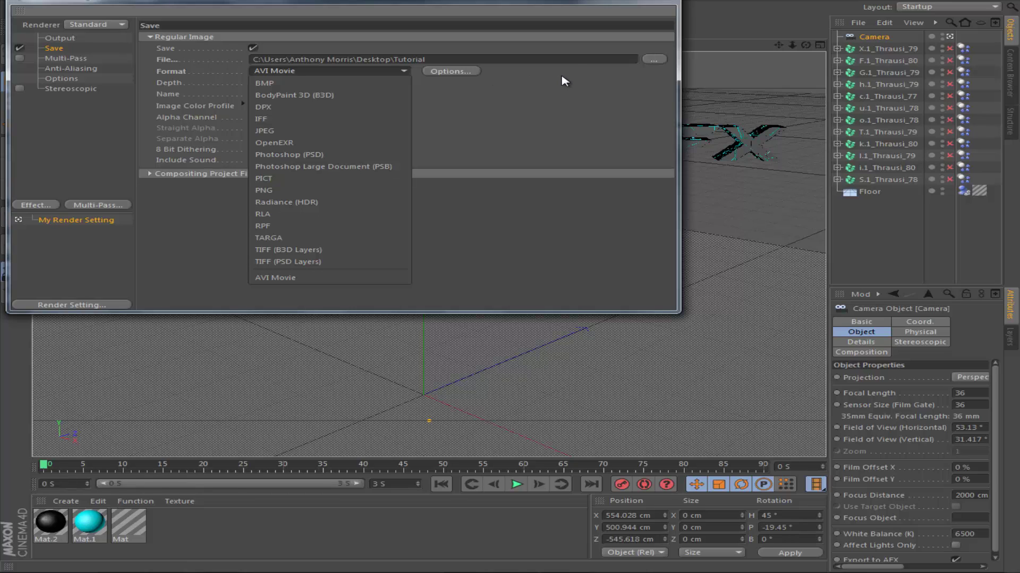
pyautogui.click(675, 5)
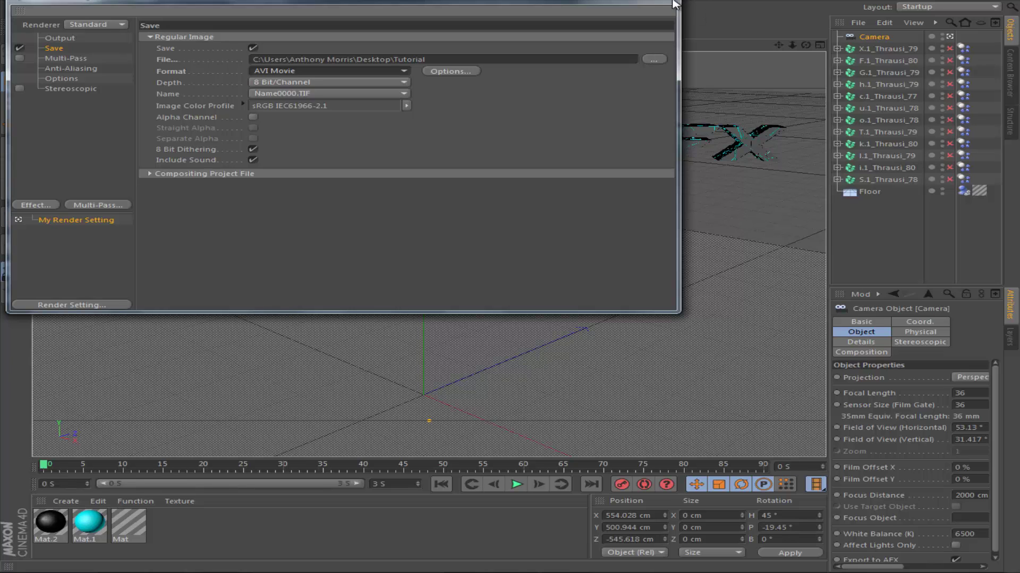
pyautogui.click(674, 5)
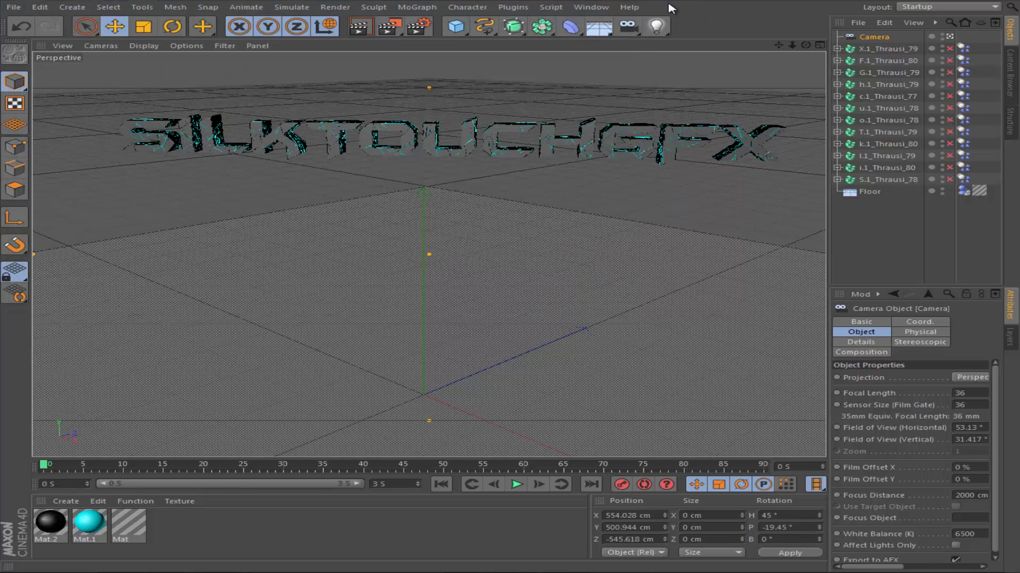
pyautogui.click(391, 31)
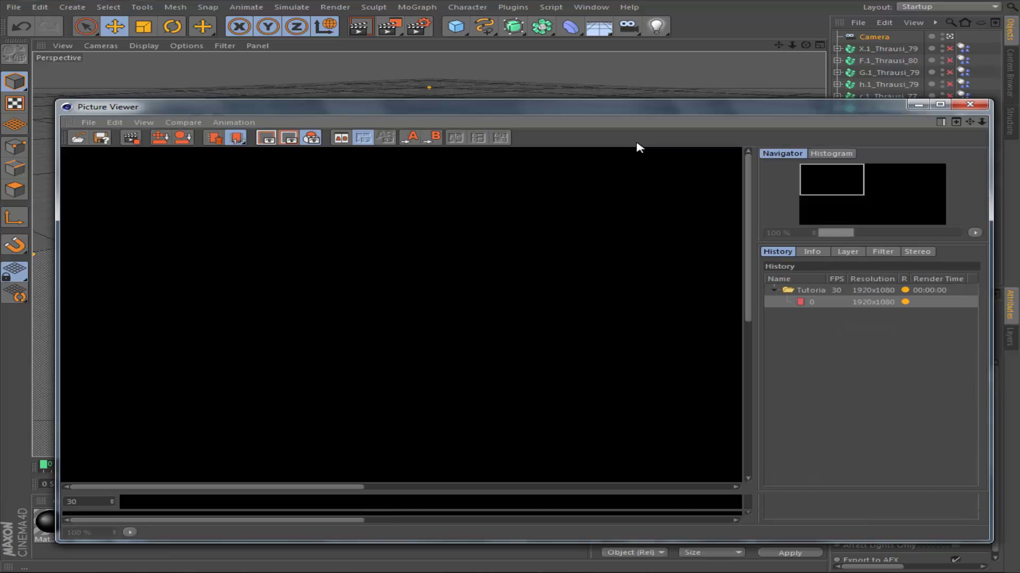
pyautogui.click(848, 232)
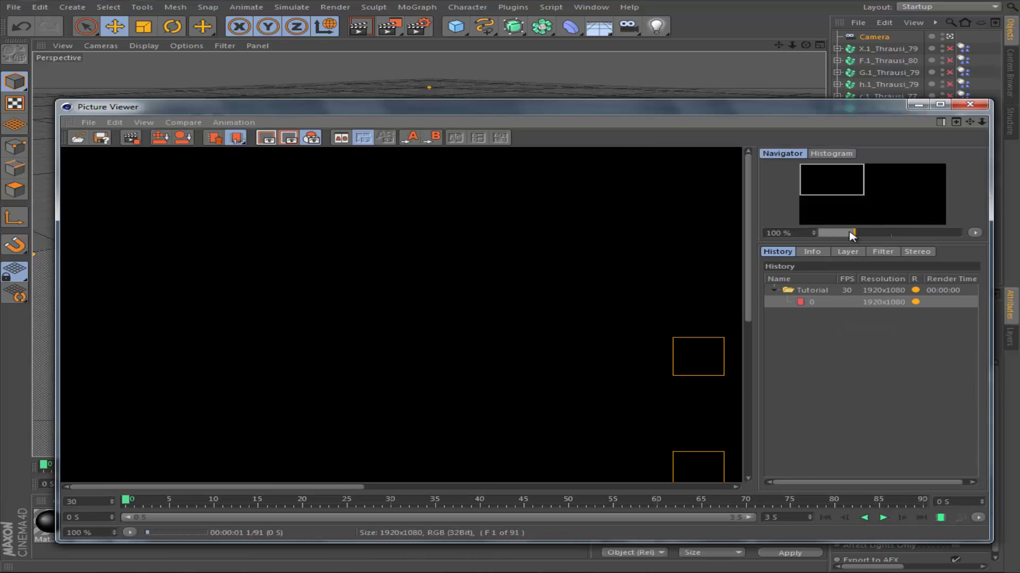
pyautogui.moveTo(843, 234); pyautogui.dragTo(838, 233)
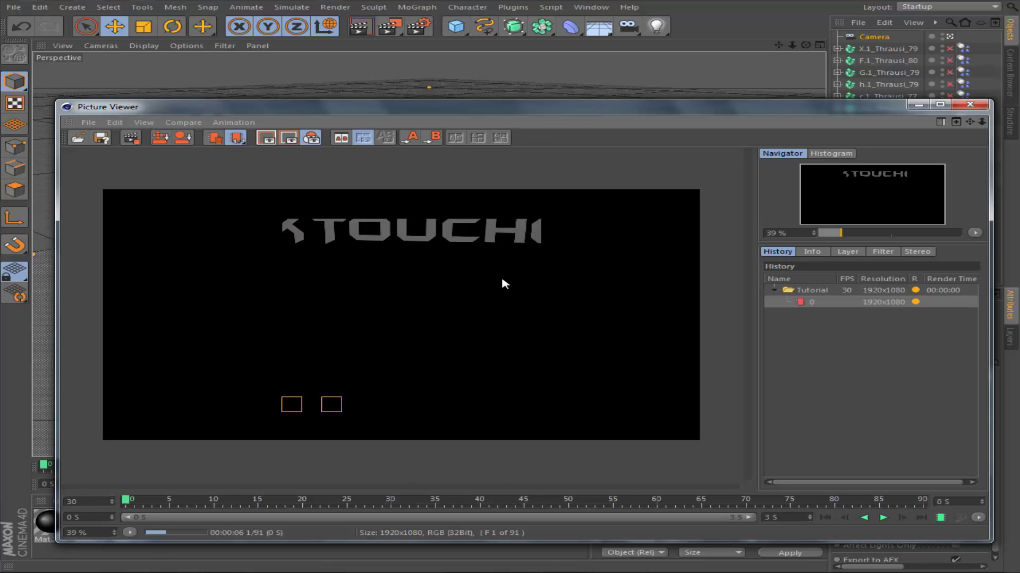
pyautogui.click(969, 104)
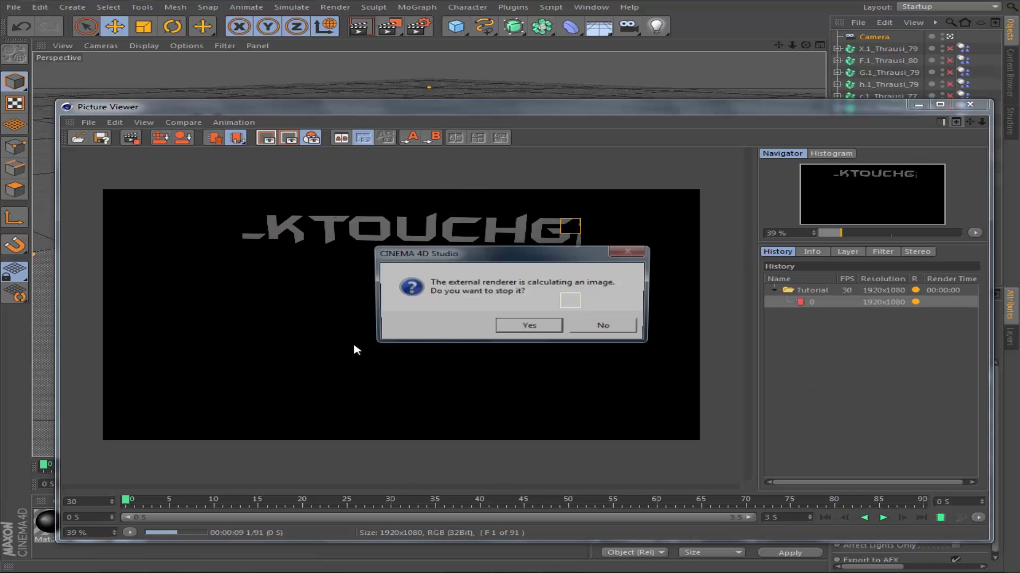
pyautogui.click(635, 330)
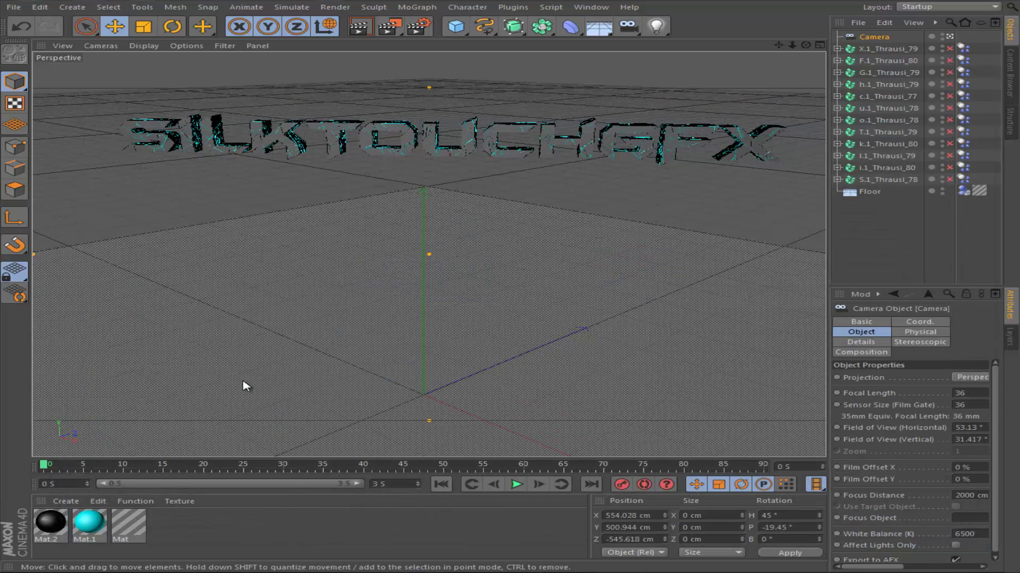
# Set the animation's end time to 13 s and extend the preview range to the full length
pyautogui.click(396, 483)
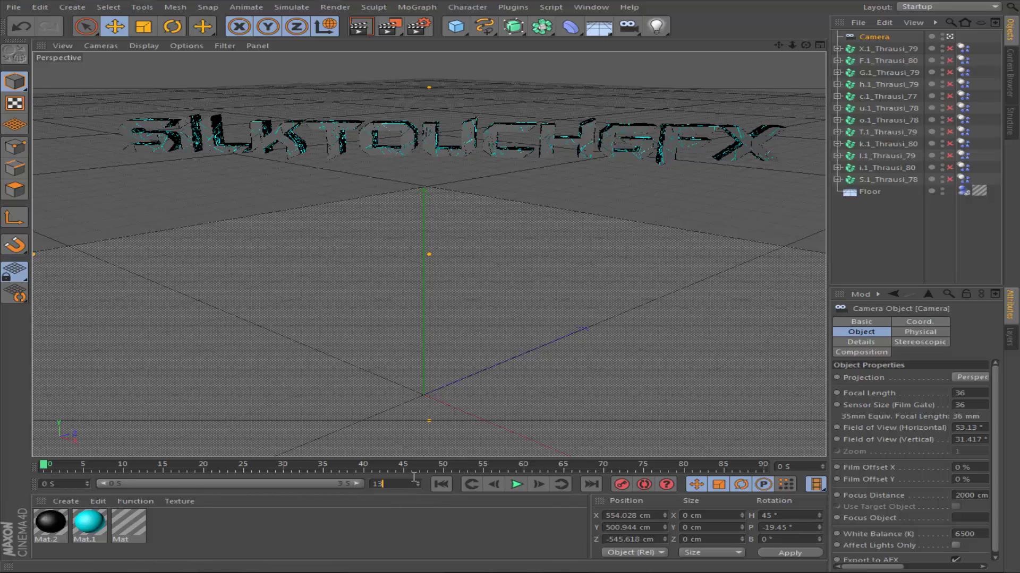
pyautogui.click(339, 517)
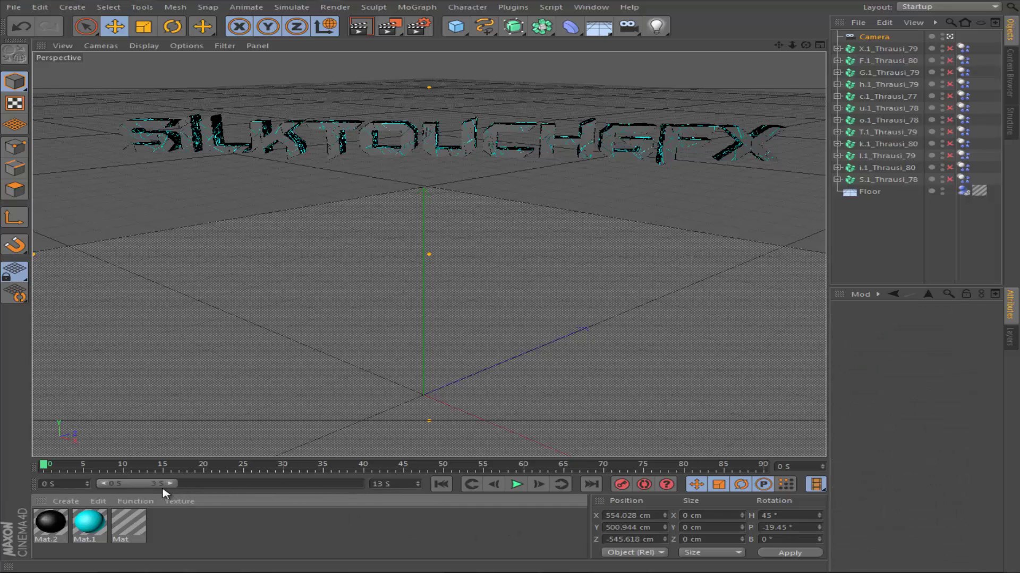
pyautogui.moveTo(171, 486); pyautogui.dragTo(364, 484)
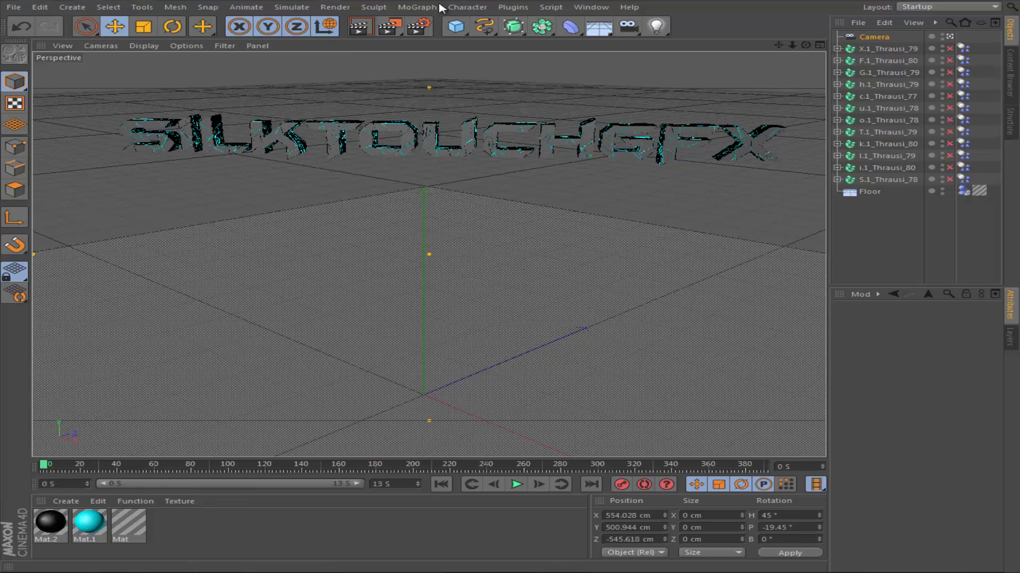
# Render the project to the Picture Viewer again, stopping the running render and overwriting Tutorial.avi
pyautogui.click(389, 25)
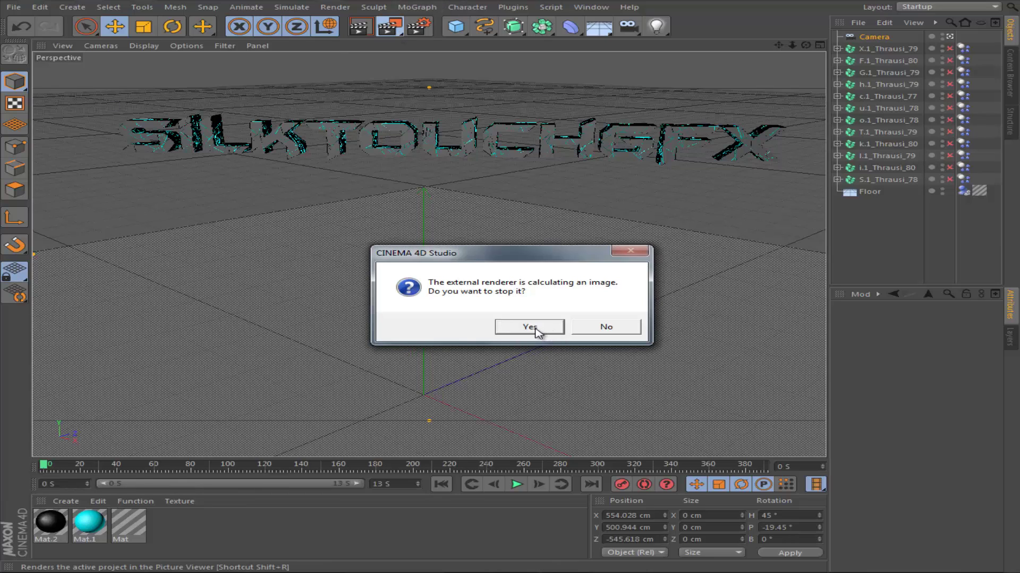
pyautogui.click(530, 327)
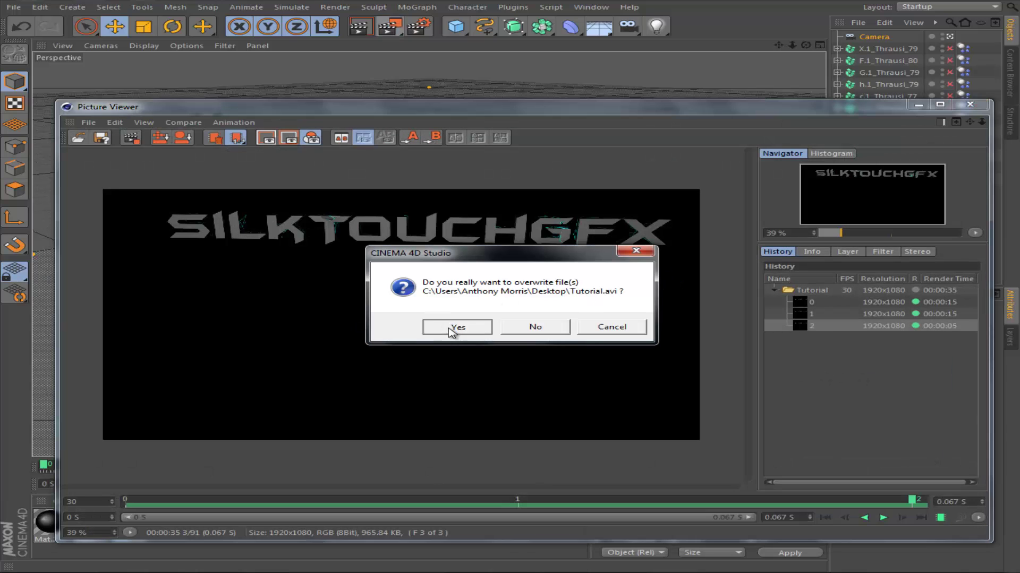
pyautogui.click(454, 327)
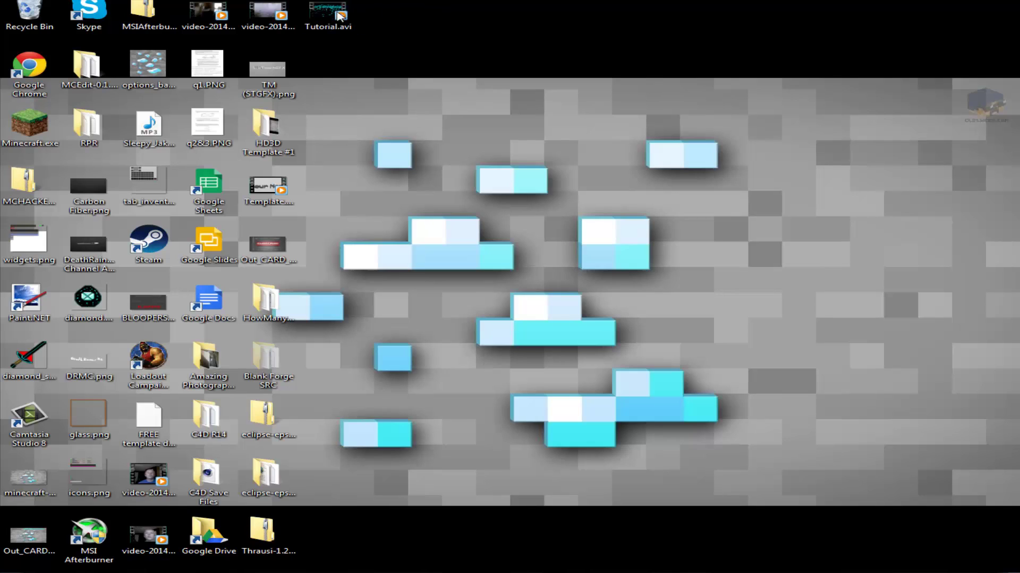
# Open the rendered Tutorial.avi from the desktop, and start Camtasia Studio in evaluation mode, closing its welcome window
pyautogui.doubleClick(330, 16)
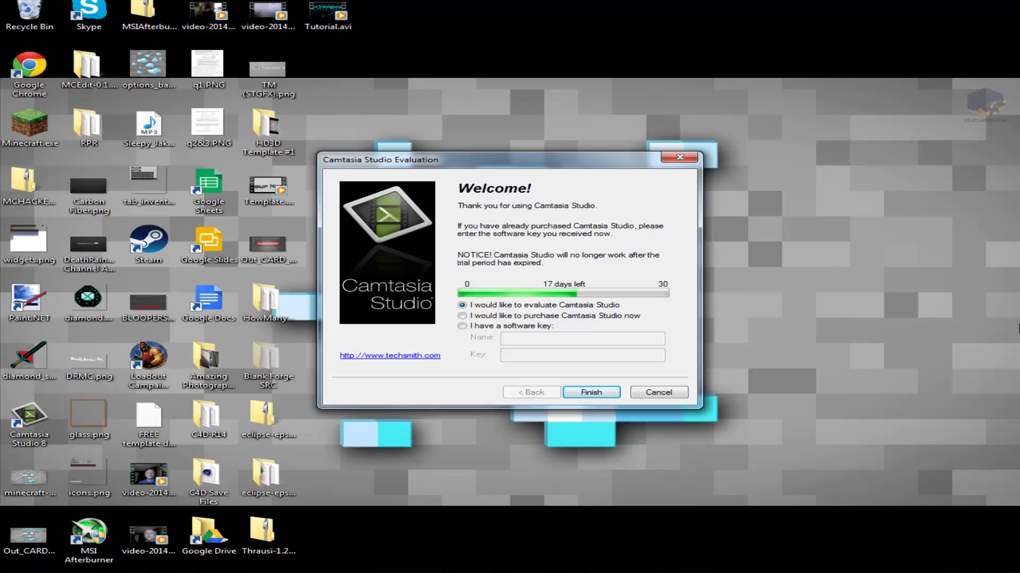
pyautogui.press('Return')
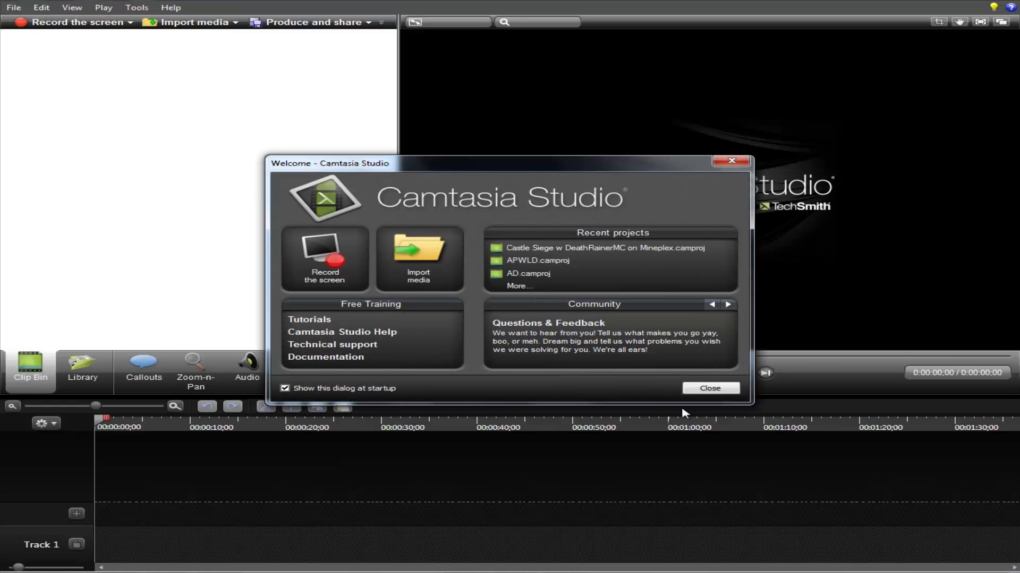
pyautogui.click(707, 390)
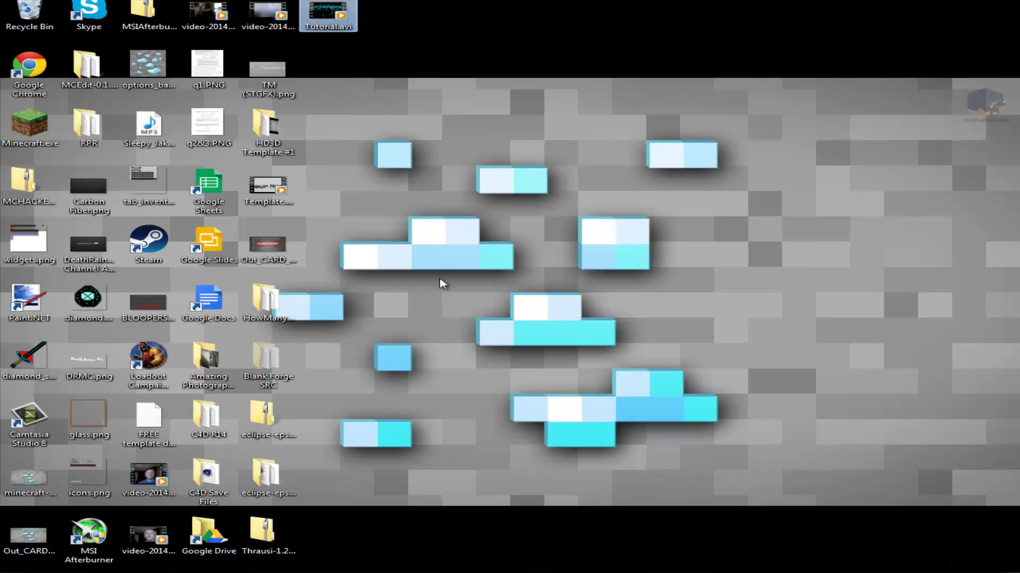
# Import Tutorial.avi from the desktop into the Camtasia Studio clip bin
pyautogui.click(376, 143)
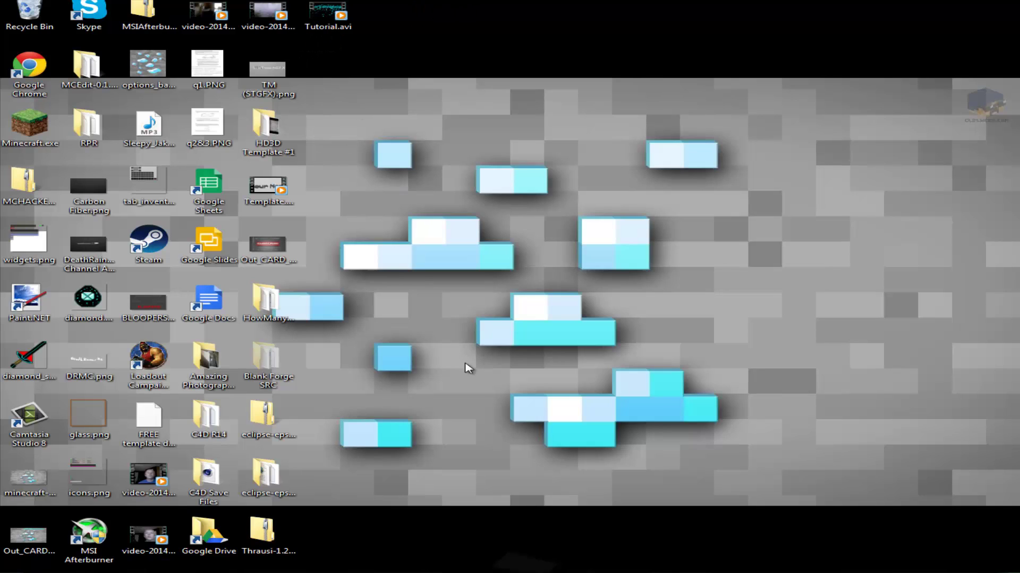
pyautogui.click(435, 564)
pyautogui.click(435, 572)
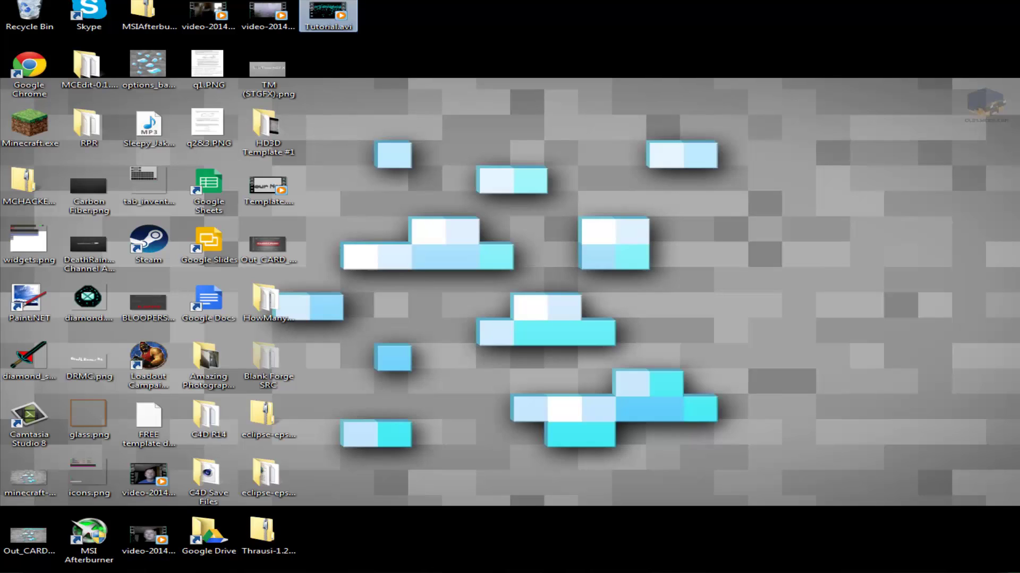
pyautogui.click(436, 572)
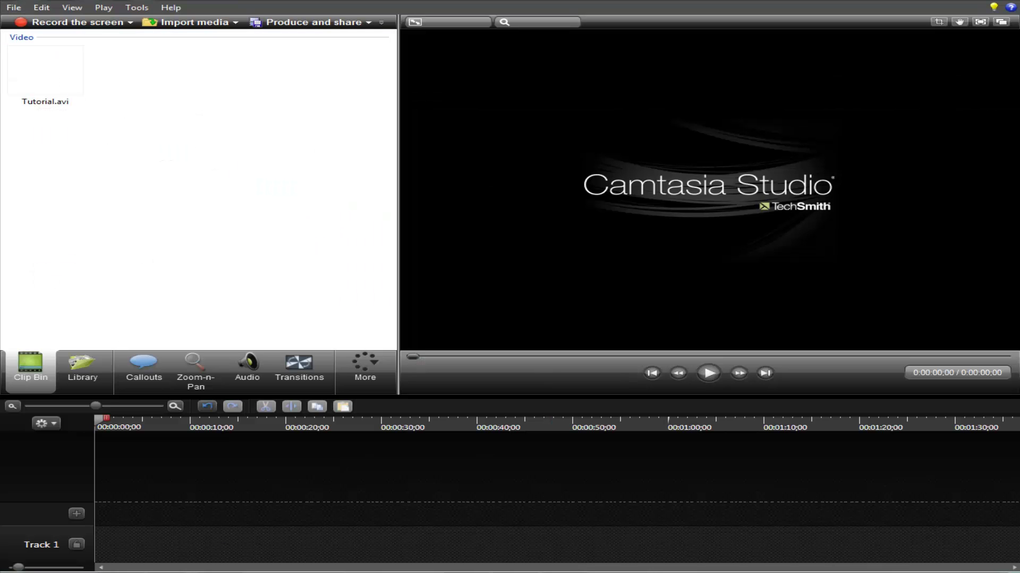
pyautogui.press('super')
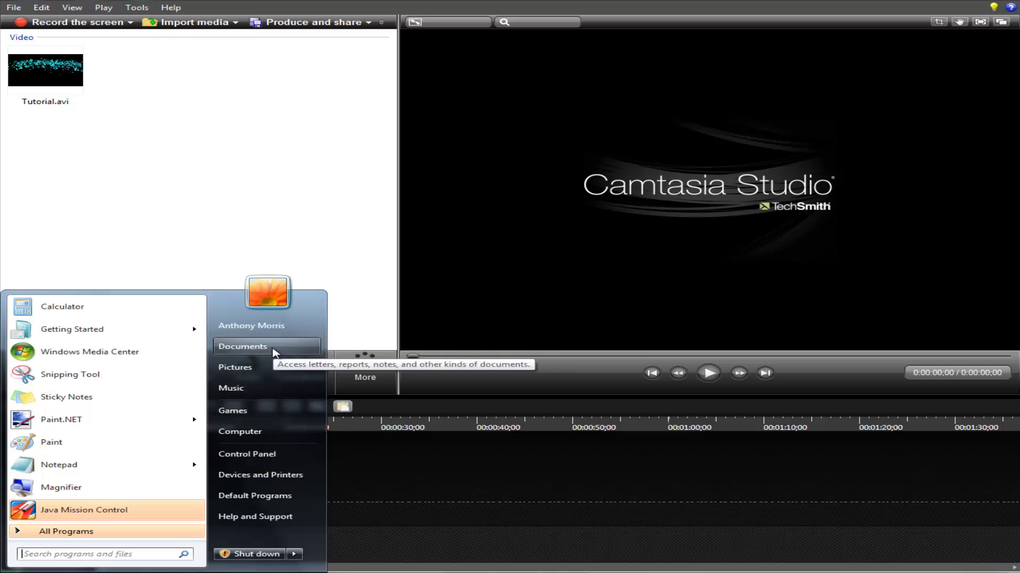
pyautogui.click(272, 348)
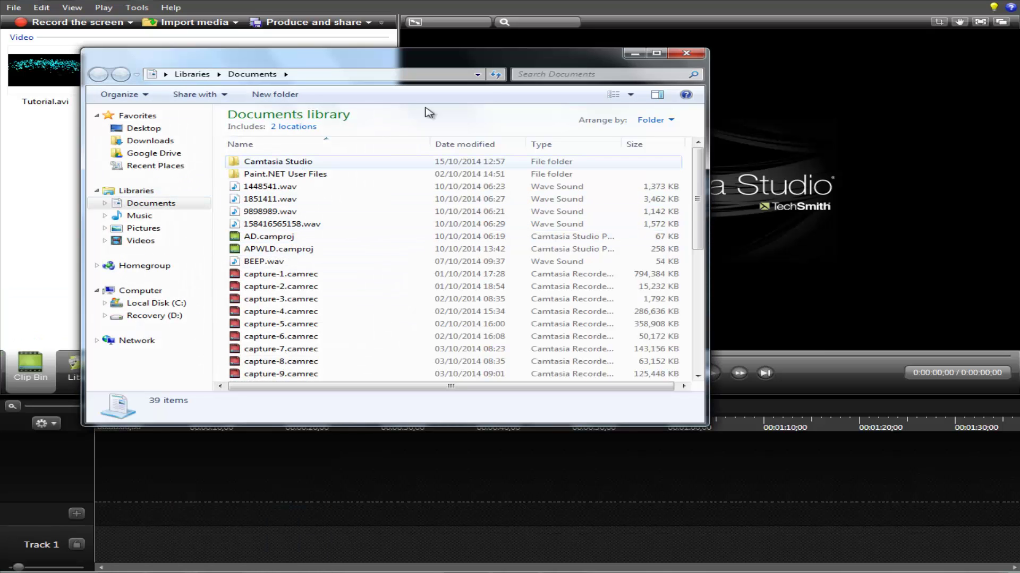
pyautogui.click(685, 53)
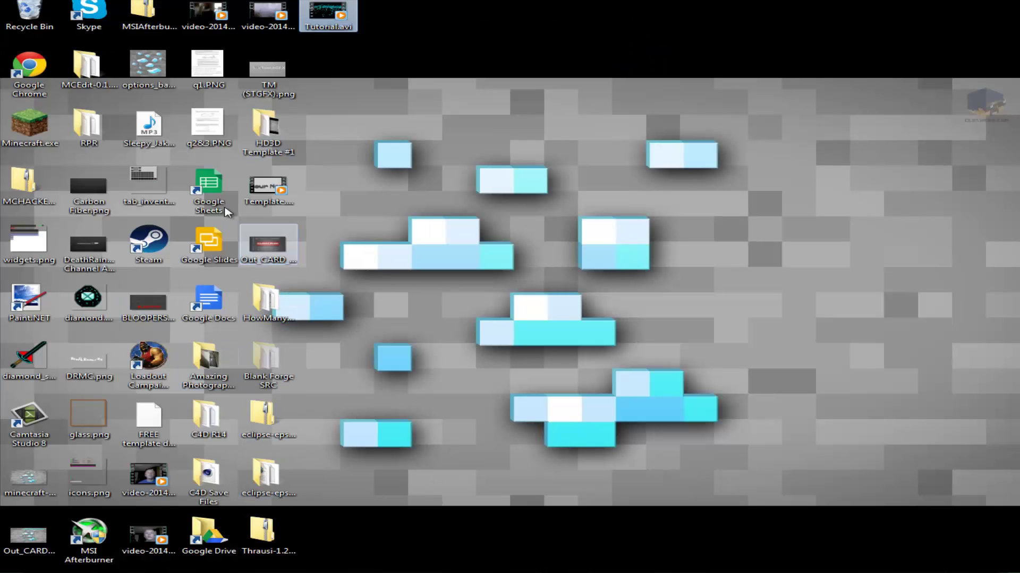
# Import SOUND.mp3 from the desktop folder HD3D Template #1 into the Camtasia Studio clip bin
pyautogui.doubleClick(268, 151)
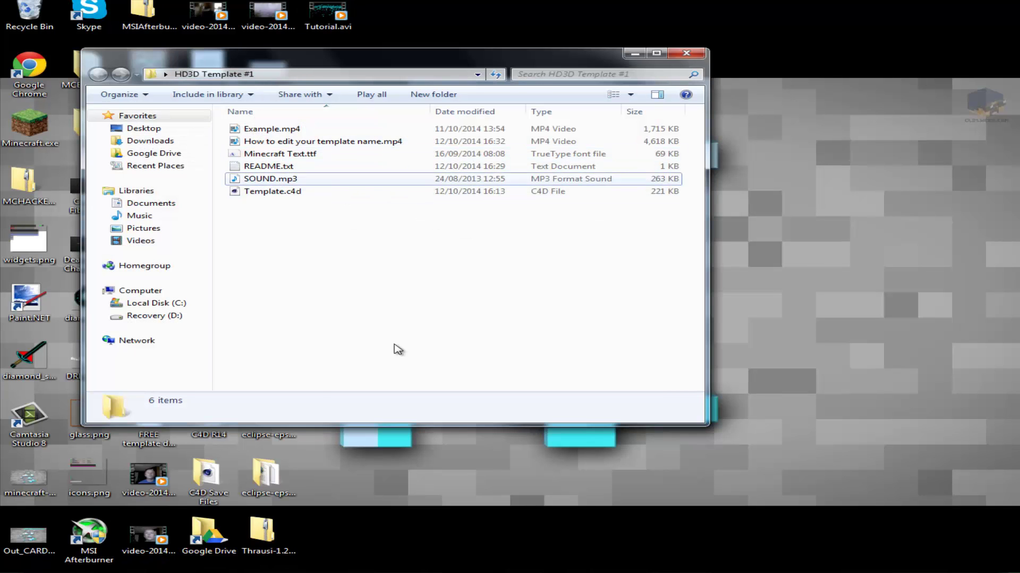
pyautogui.moveTo(337, 175); pyautogui.dragTo(515, 555)
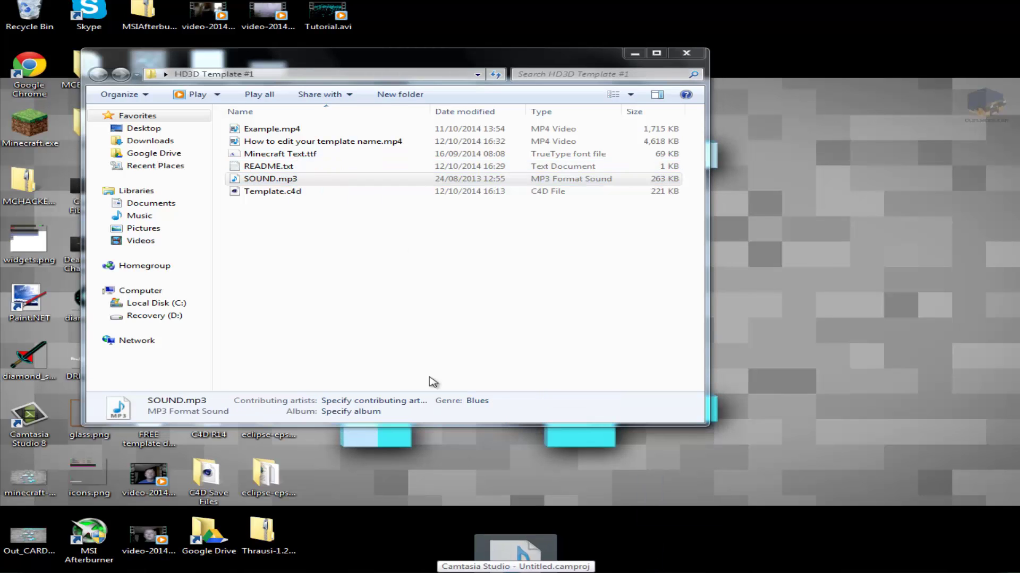
pyautogui.moveTo(433, 382); pyautogui.dragTo(308, 188)
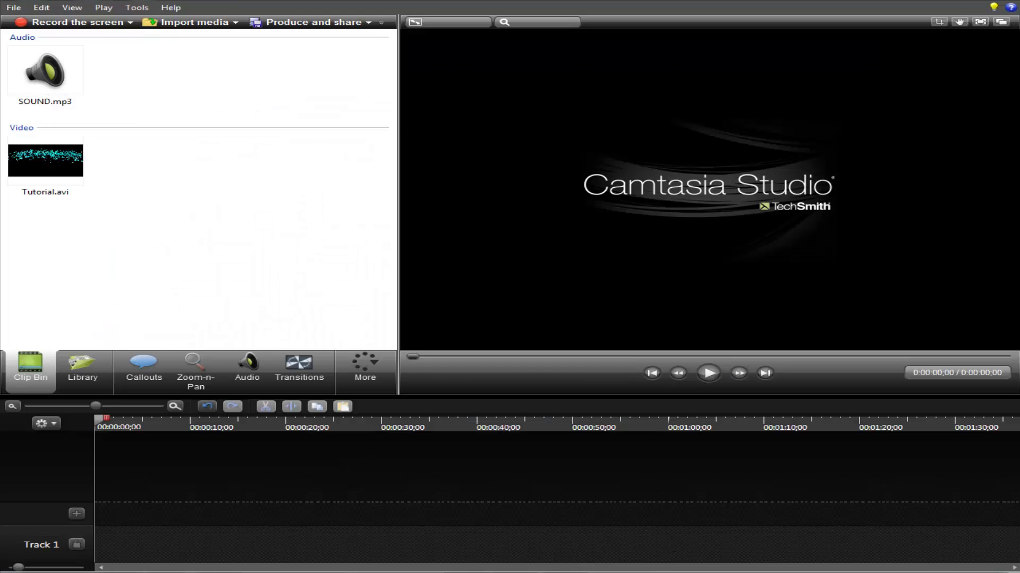
# Place Tutorial.avi at the start of Track 1 and set the editing dimensions to 1920 x 1080
pyautogui.moveTo(41, 77)
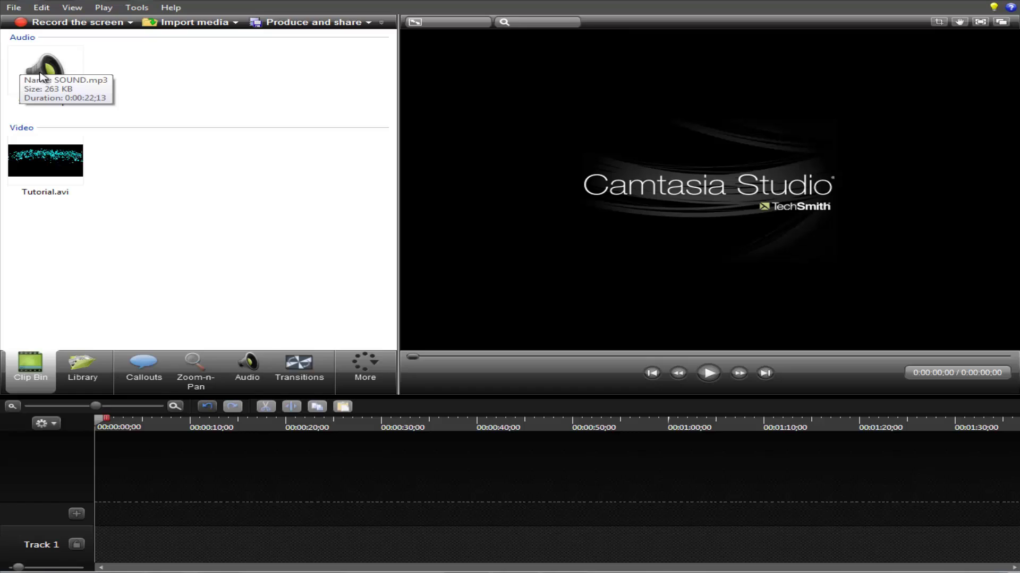
pyautogui.moveTo(64, 163); pyautogui.dragTo(99, 545)
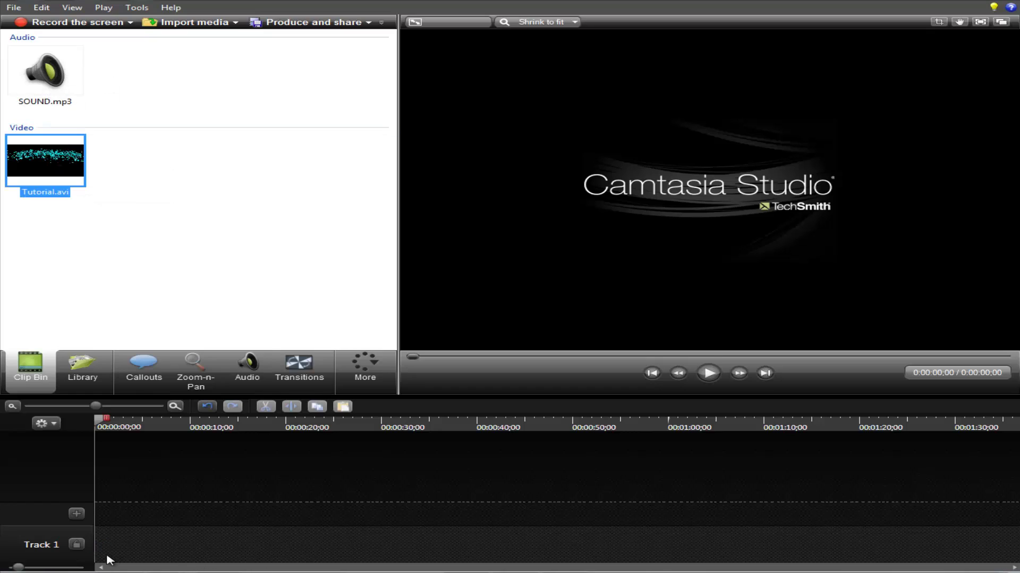
pyautogui.click(647, 324)
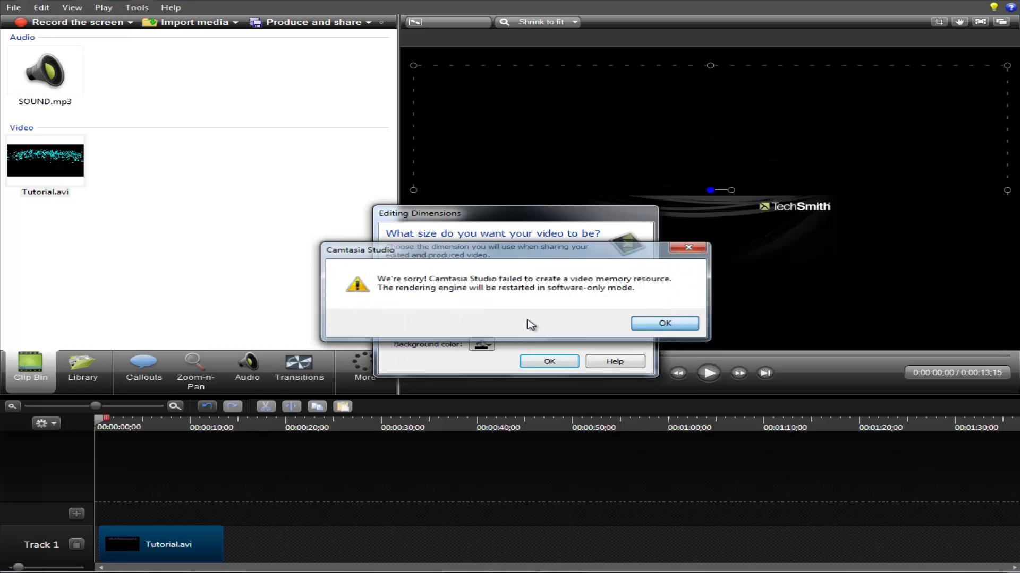
pyautogui.click(481, 287)
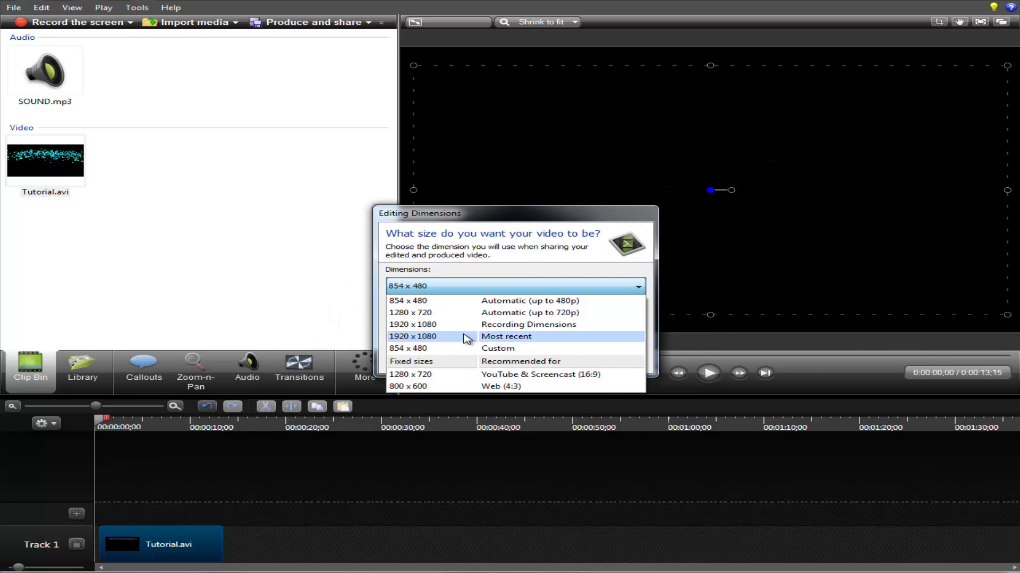
pyautogui.click(467, 336)
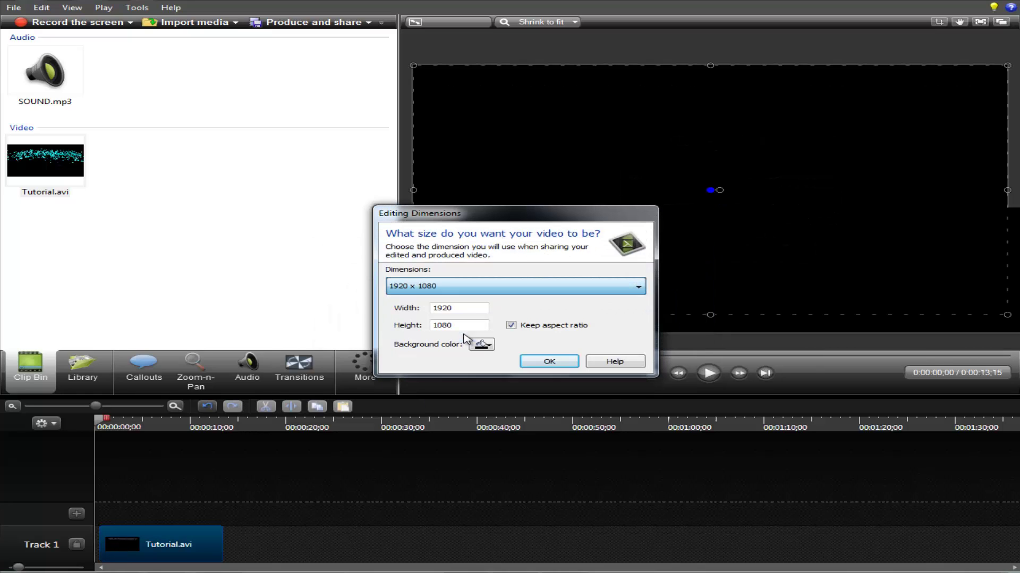
pyautogui.click(549, 362)
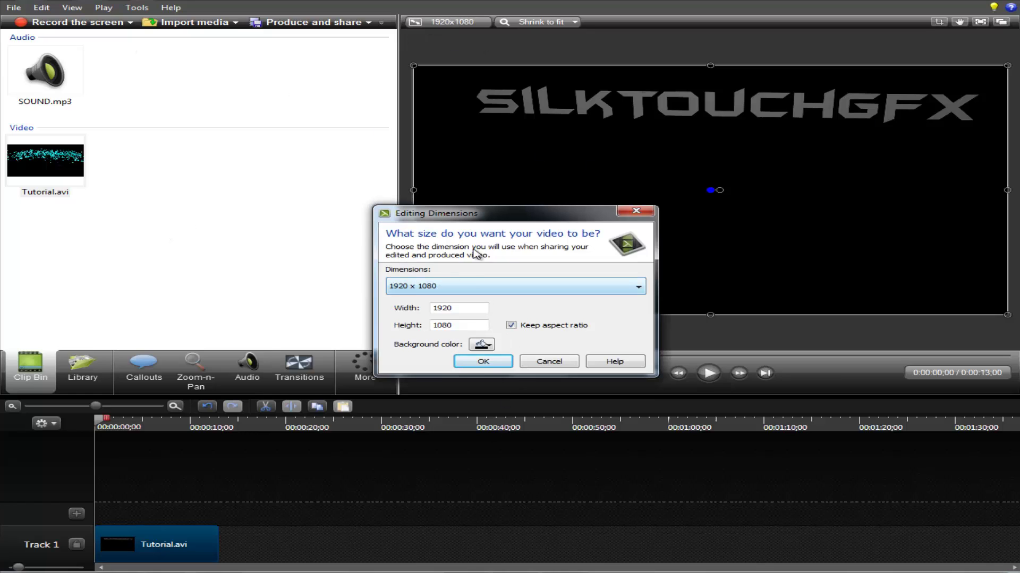
pyautogui.click(483, 290)
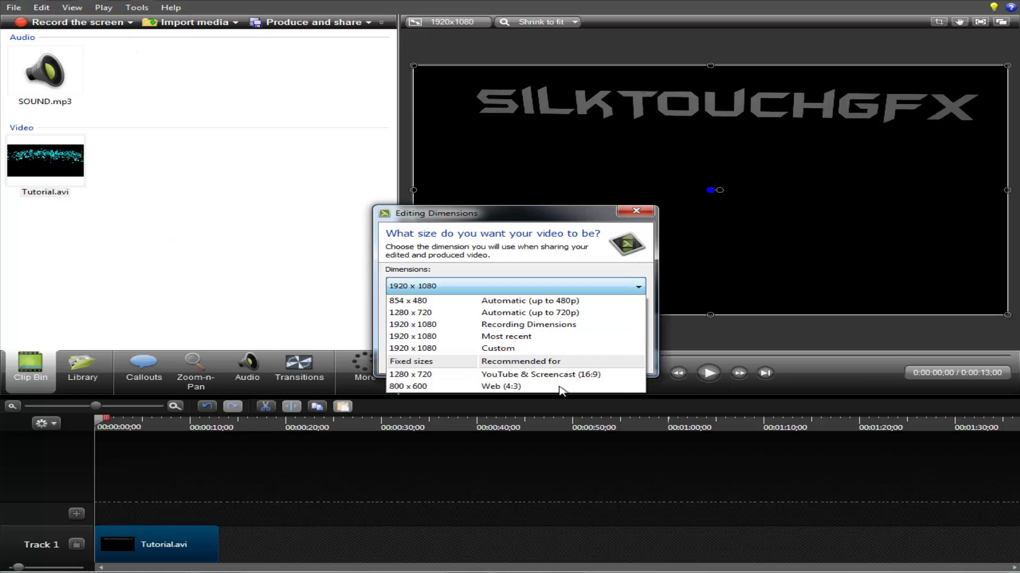
pyautogui.click(735, 490)
pyautogui.click(544, 365)
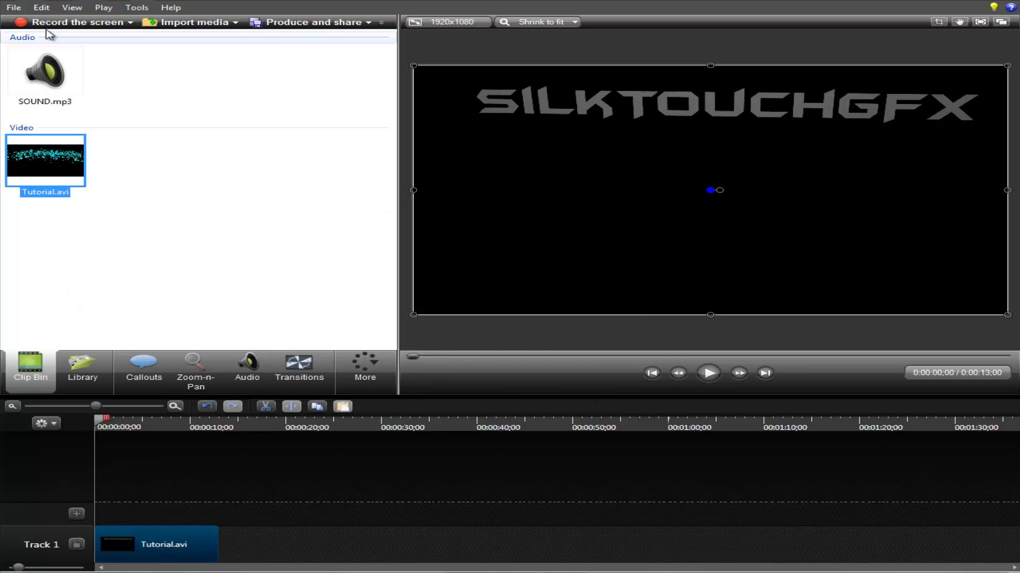
# Place SOUND.mp3 on a new Track 2 above the video, beginning at the start of the timeline
pyautogui.click(45, 72)
pyautogui.moveTo(163, 522); pyautogui.dragTo(223, 512)
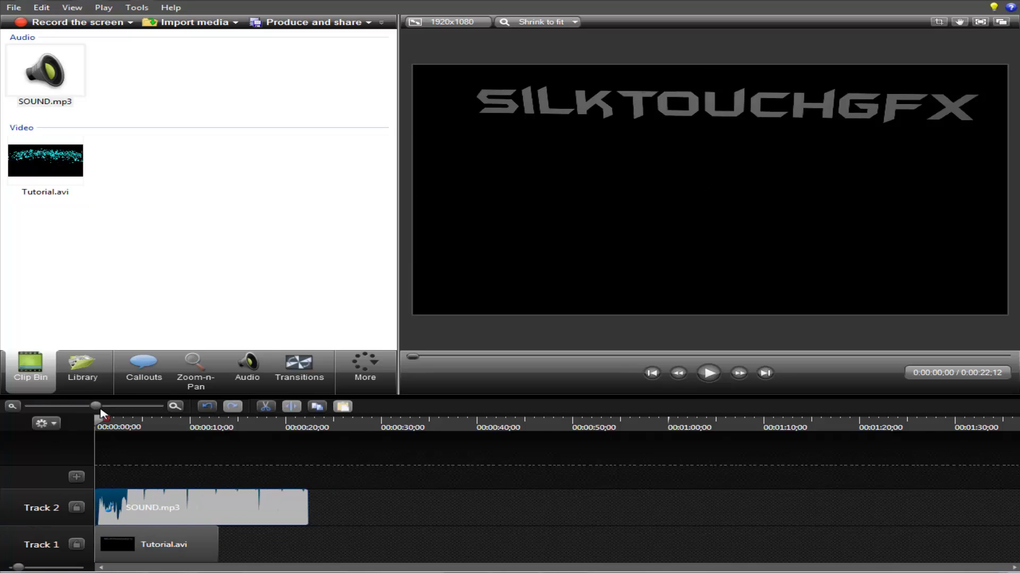
# Play the timeline from 00:00:03;07 through the audio's loud rise and return the playhead to 00:00:03;15
pyautogui.moveTo(100, 408); pyautogui.dragTo(148, 408)
pyautogui.click(566, 426)
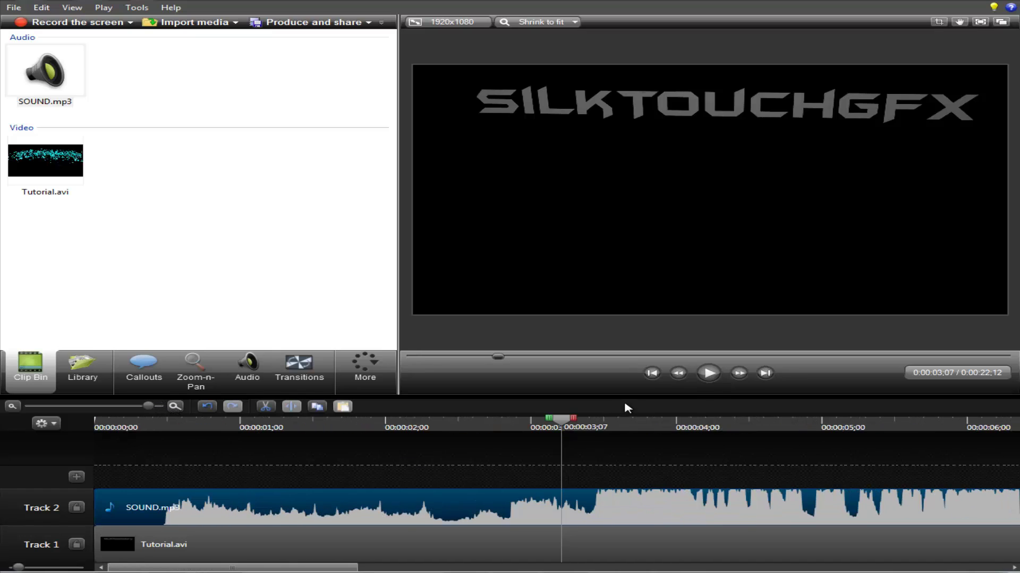
pyautogui.click(708, 373)
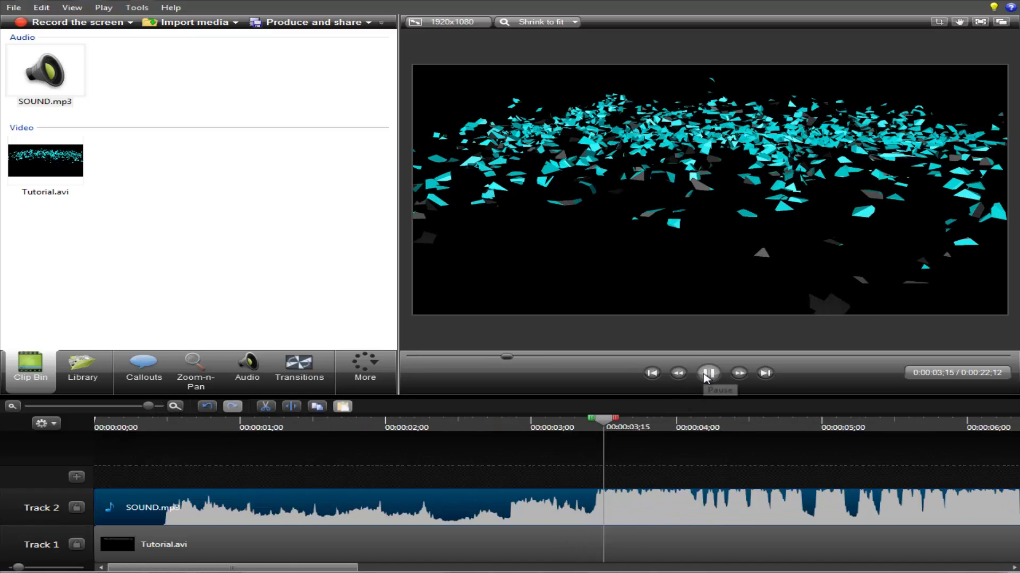
pyautogui.click(708, 374)
pyautogui.moveTo(642, 424); pyautogui.dragTo(603, 435)
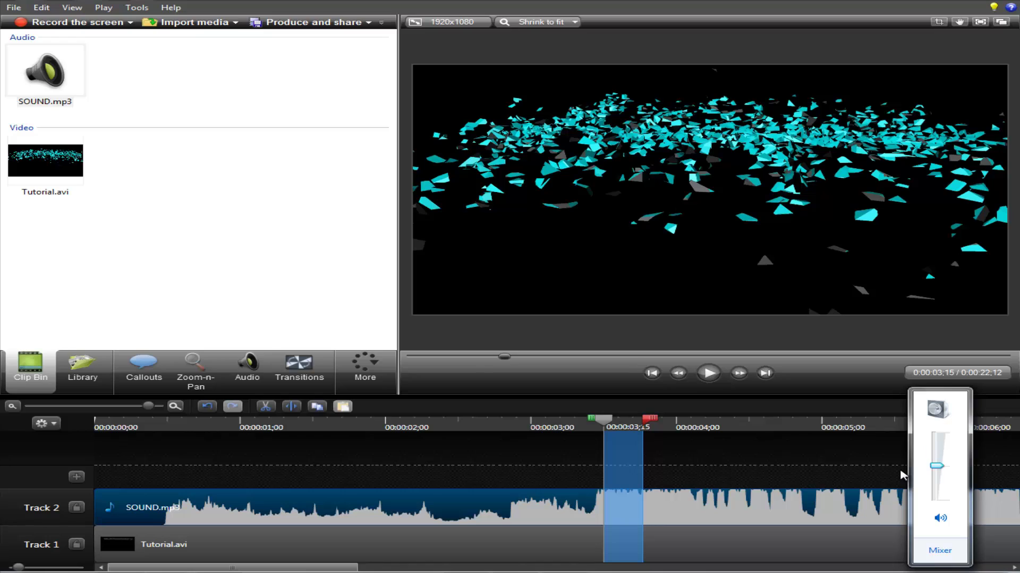
# Lower the computer's playback volume by six steps
pyautogui.press('XF86AudioLowerVolume')
pyautogui.press('XF86AudioLowerVolume')
pyautogui.press('XF86AudioLowerVolume')
pyautogui.press('XF86AudioLowerVolume')
pyautogui.press('XF86AudioLowerVolume')
pyautogui.press('XF86AudioLowerVolume')
pyautogui.click(856, 458)
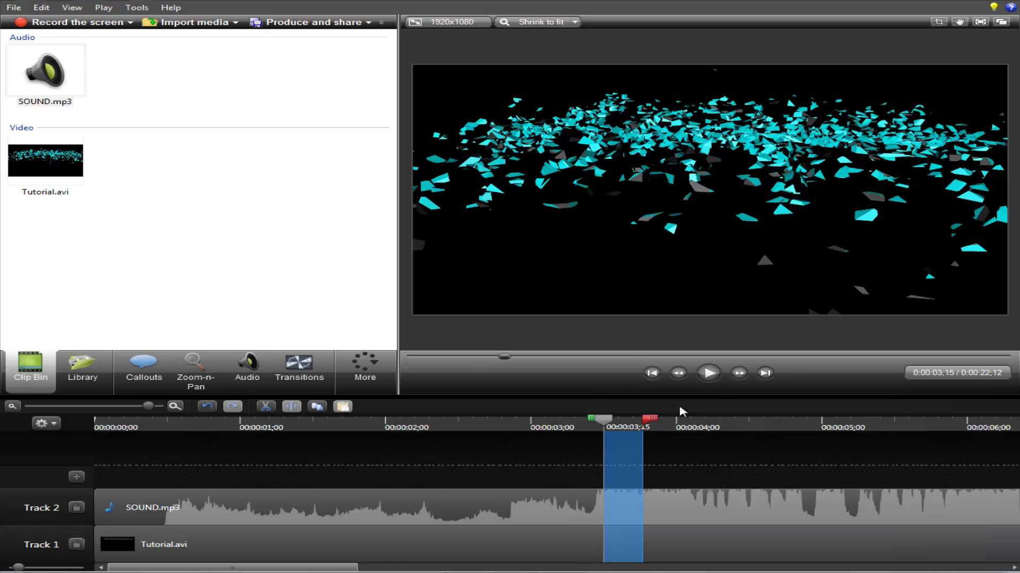
# Park the playhead at 00:00:03;13 on the audio's loud rise without a range selection, and replay the passage from 00:00:02;25
pyautogui.moveTo(604, 428); pyautogui.dragTo(594, 429)
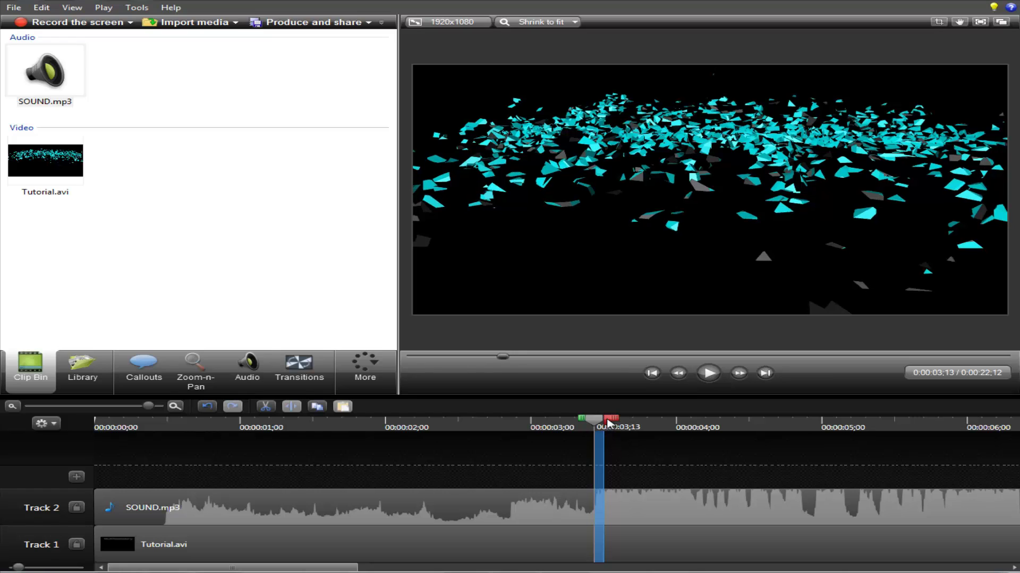
pyautogui.moveTo(608, 422)
pyautogui.mouseDown()
pyautogui.moveTo(519, 437)
pyautogui.moveTo(580, 444)
pyautogui.moveTo(597, 440)
pyautogui.moveTo(596, 421)
pyautogui.mouseUp()
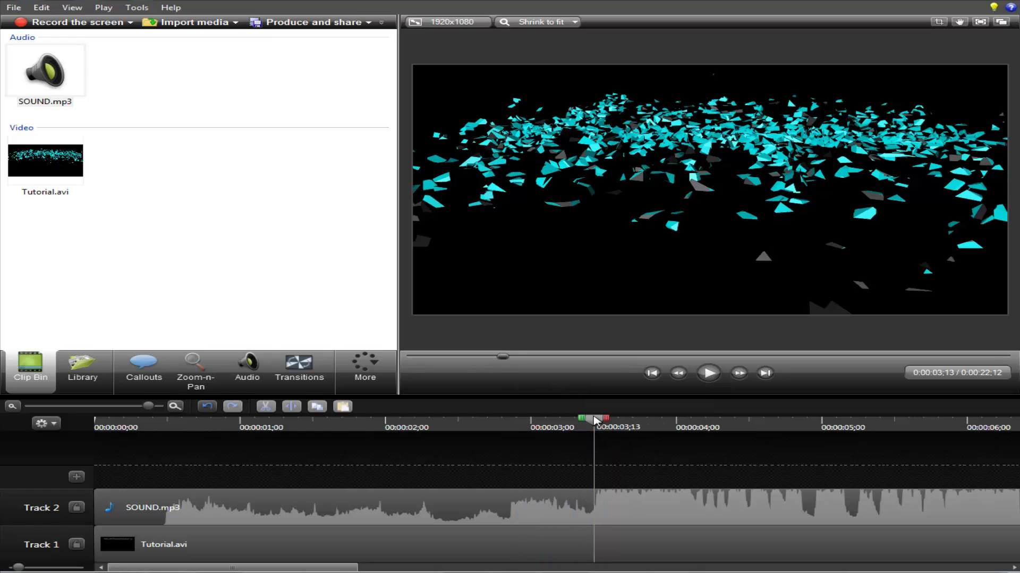
pyautogui.click(506, 425)
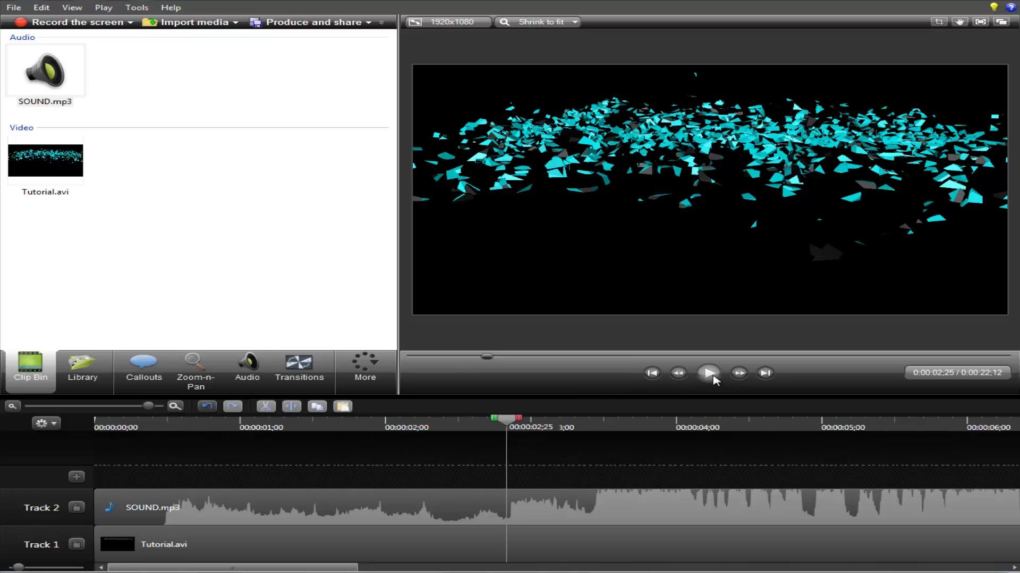
pyautogui.click(709, 373)
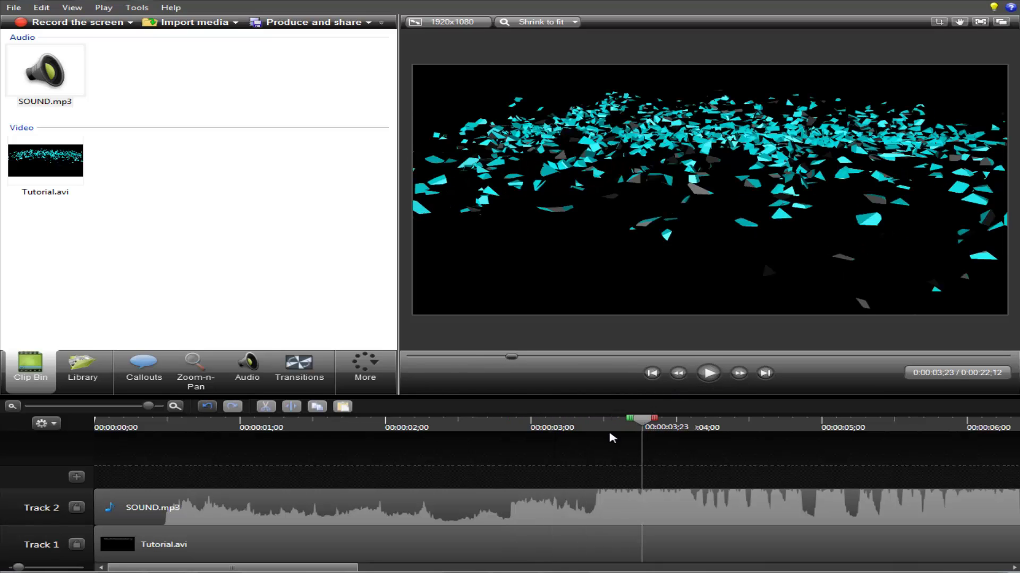
# Mark the beat at 00:00:03;13 with the playhead and shift Tutorial.avi on Track 1 to start at 00:00:02;28
pyautogui.moveTo(642, 421); pyautogui.dragTo(594, 424)
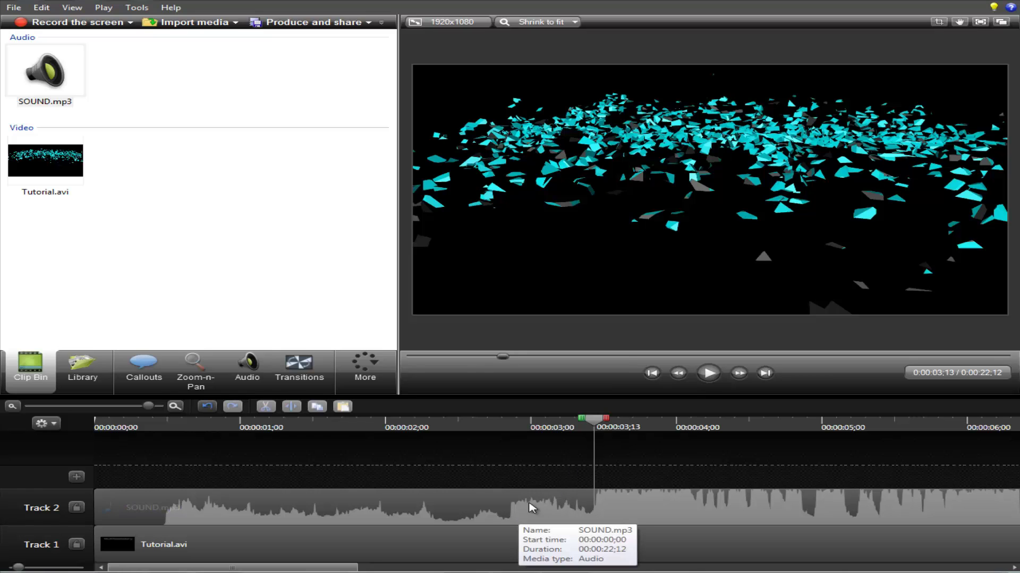
pyautogui.moveTo(496, 544); pyautogui.dragTo(923, 555)
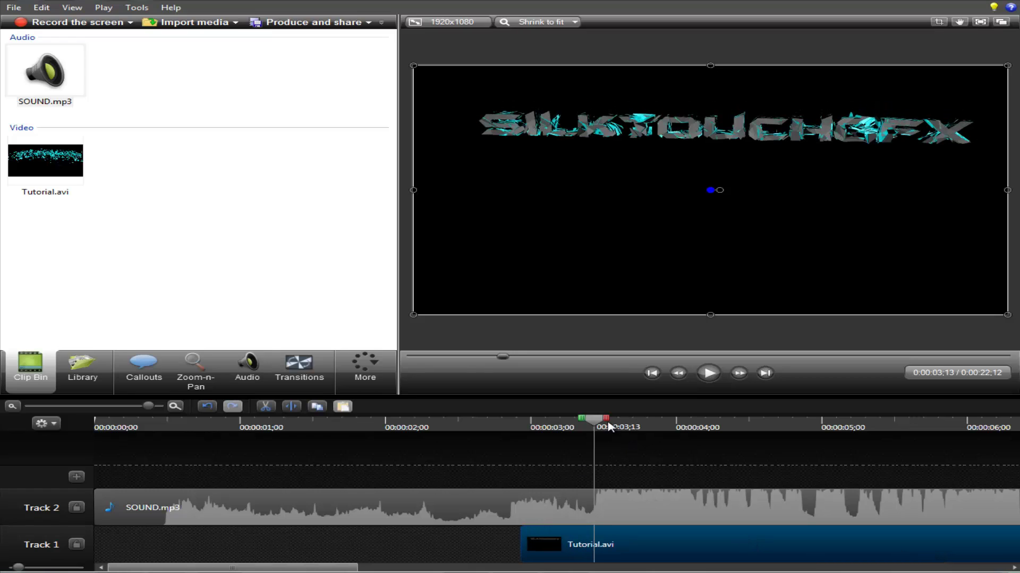
# Split SOUND.mp3 at 00:00:02;28, where Tutorial.avi starts, and delete the audio before the split
pyautogui.click(513, 455)
pyautogui.click(512, 518)
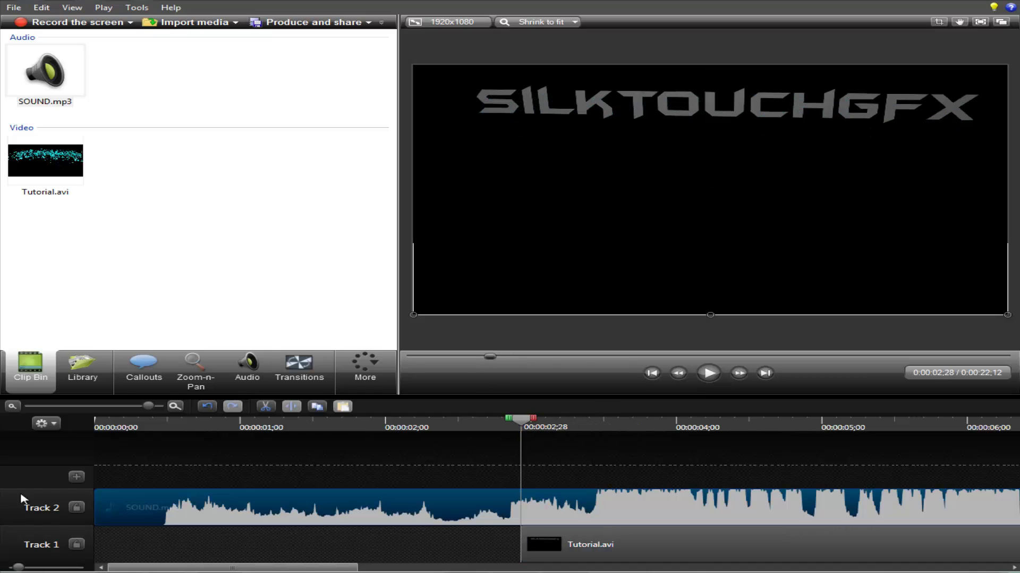
pyautogui.click(291, 406)
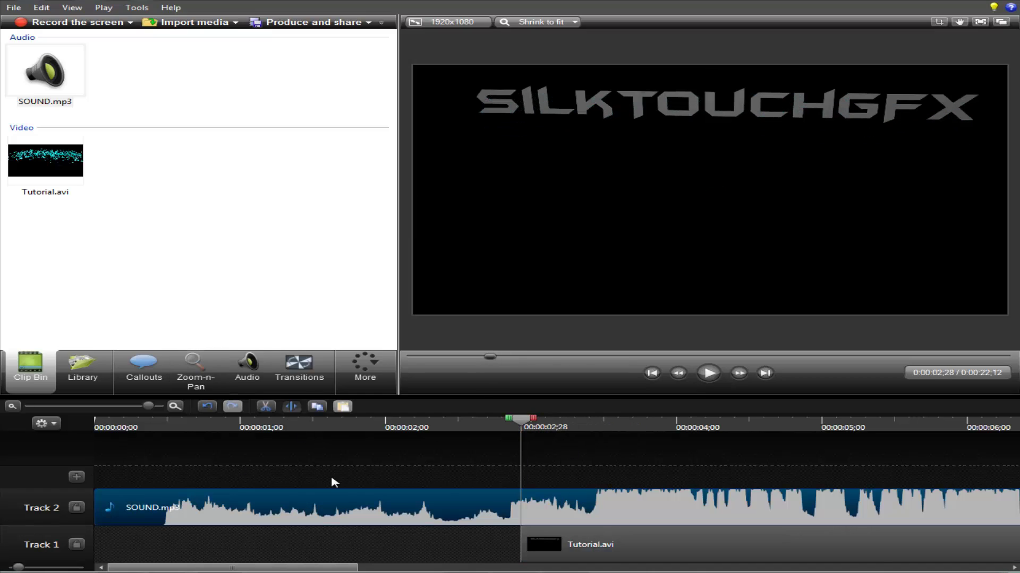
pyautogui.click(342, 508)
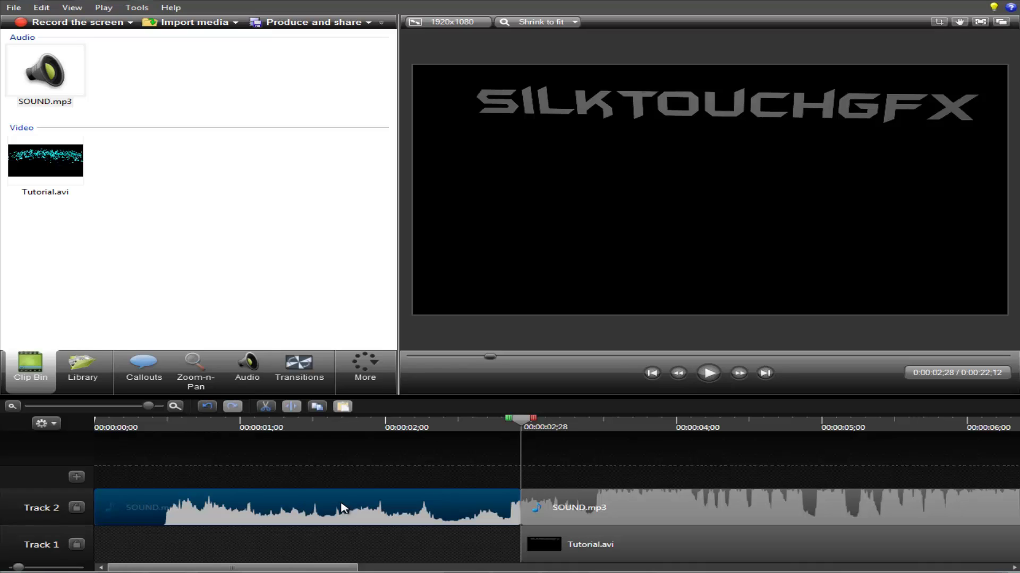
pyautogui.press('Delete')
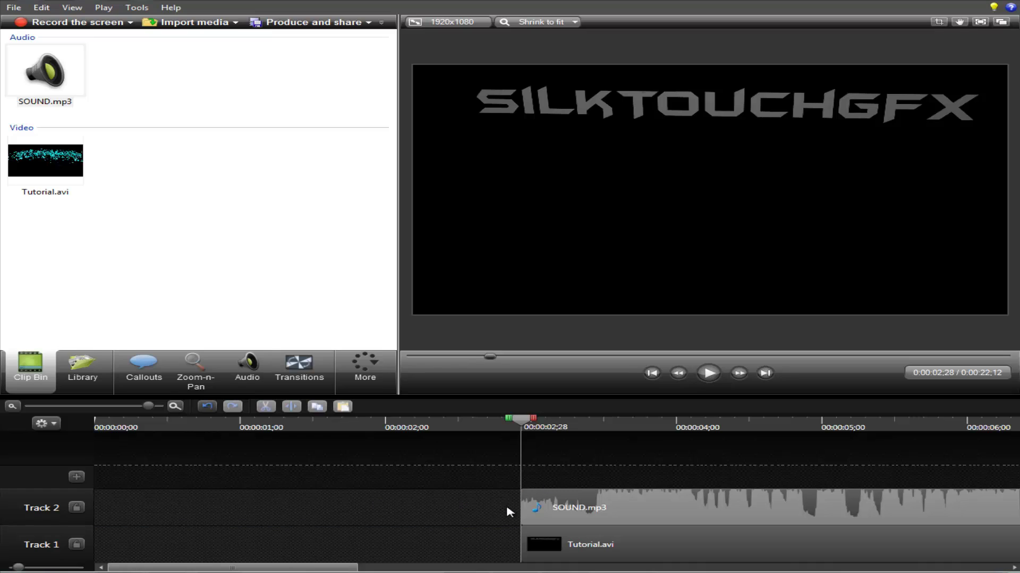
# Apply a fade-in to the remaining SOUND.mp3 clip on Track 2
pyautogui.click(247, 366)
pyautogui.click(48, 187)
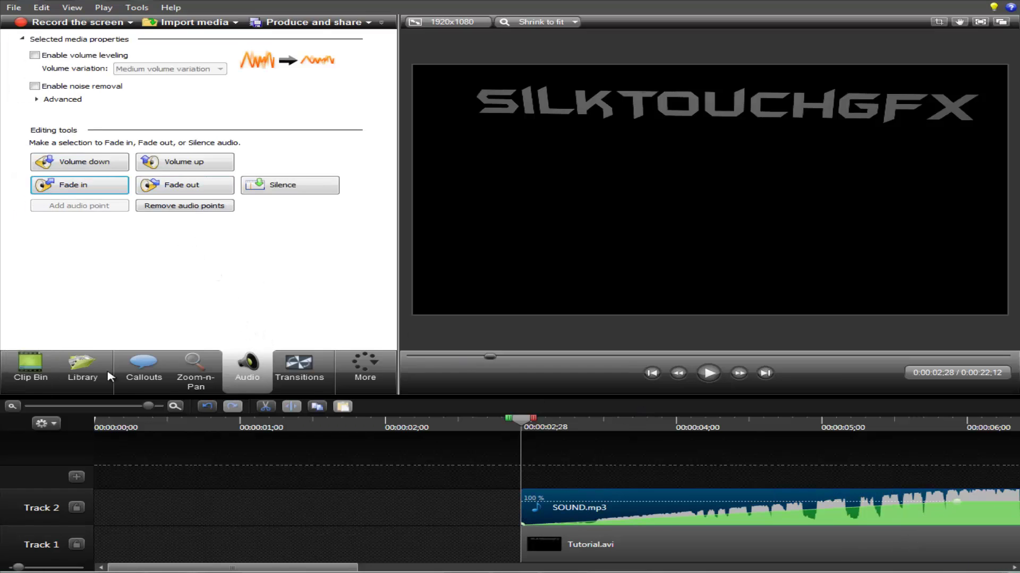
# Undo the fade-in, the deletion and the split of SOUND.mp3
pyautogui.click(207, 407)
pyautogui.click(206, 407)
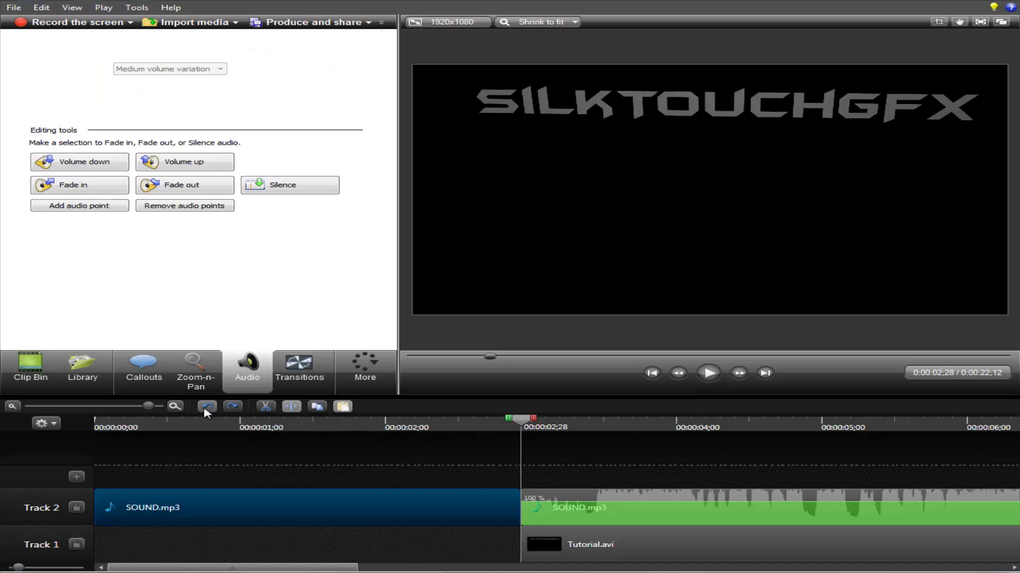
pyautogui.click(207, 407)
pyautogui.click(215, 407)
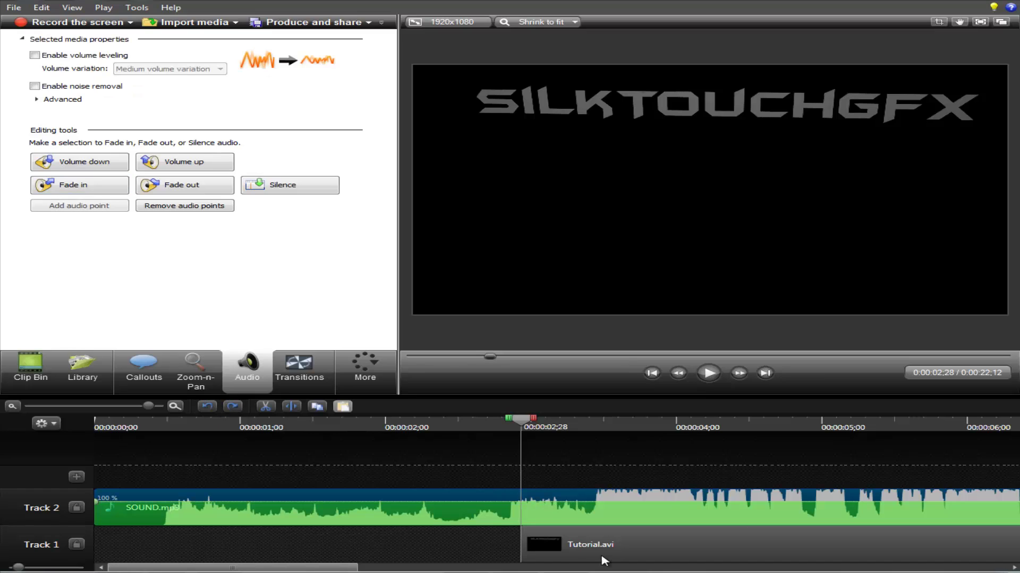
# Extend the first frame of Tutorial.avi with a duration of 1 second
pyautogui.click(581, 555)
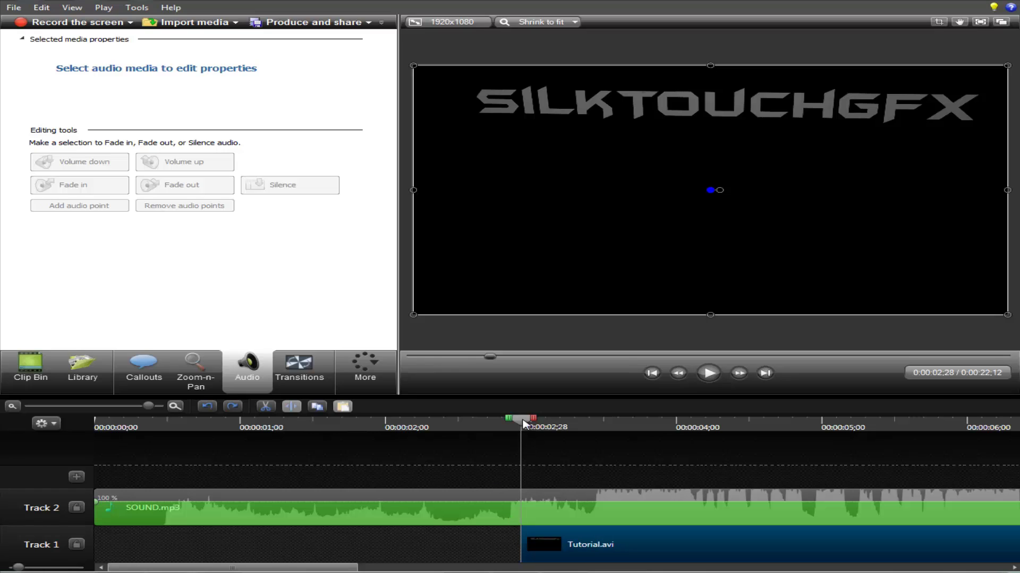
pyautogui.moveTo(522, 420)
pyautogui.mouseDown()
pyautogui.moveTo(542, 431)
pyautogui.moveTo(534, 431)
pyautogui.mouseUp()
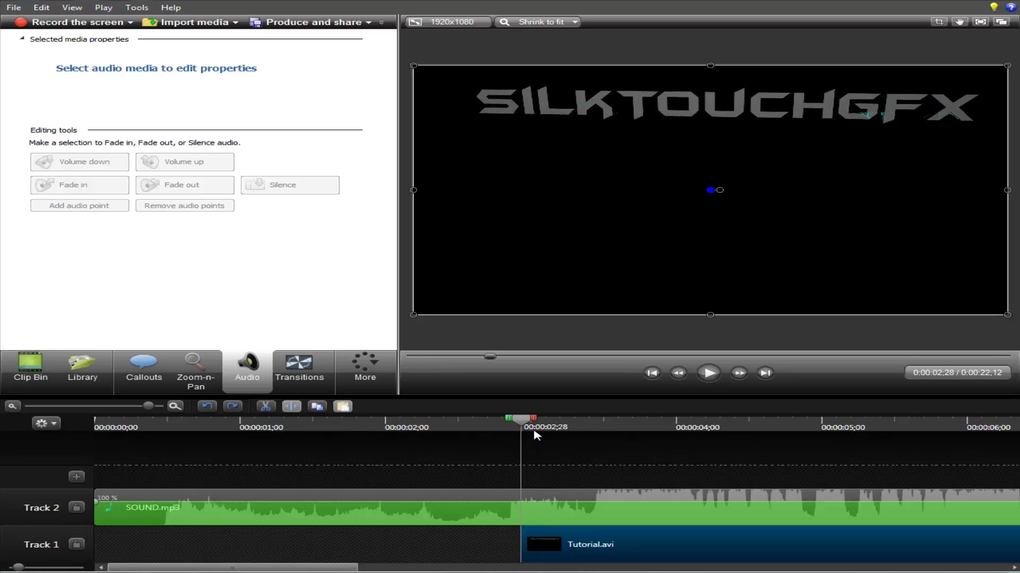
pyautogui.press('e')
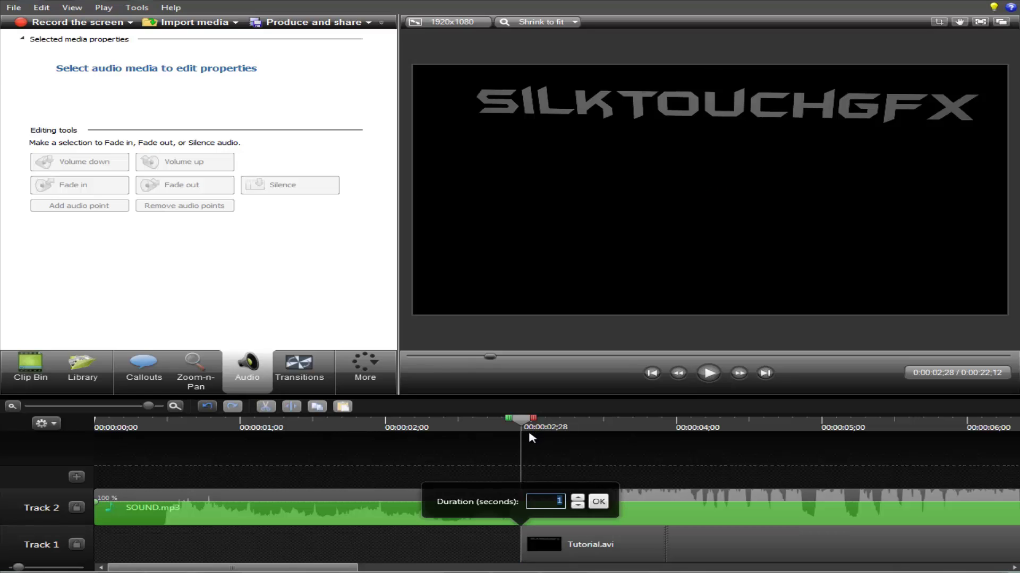
pyautogui.press('Return')
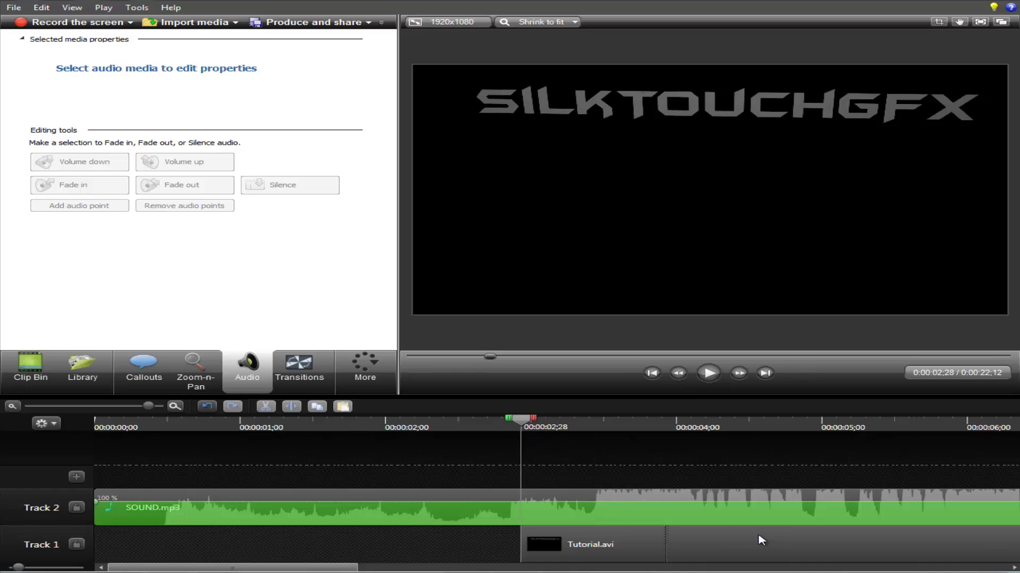
# Move Tutorial.avi with its extended frame to start at 00:00:01;27 on Track 1, aligning the shattering with the audio's loud rise
pyautogui.moveTo(719, 544); pyautogui.dragTo(638, 553)
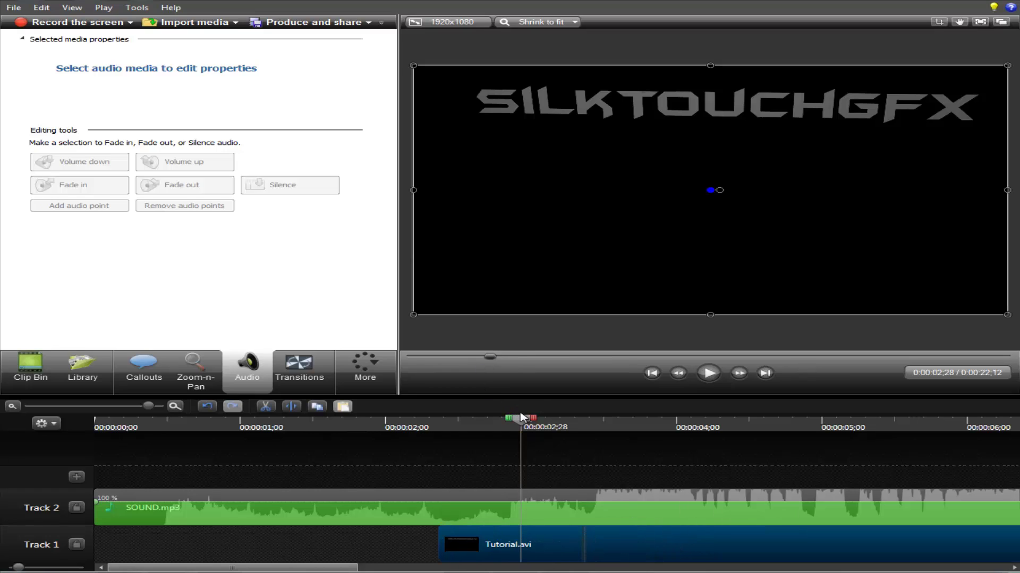
pyautogui.moveTo(534, 450); pyautogui.dragTo(593, 483)
pyautogui.moveTo(607, 542); pyautogui.dragTo(541, 553)
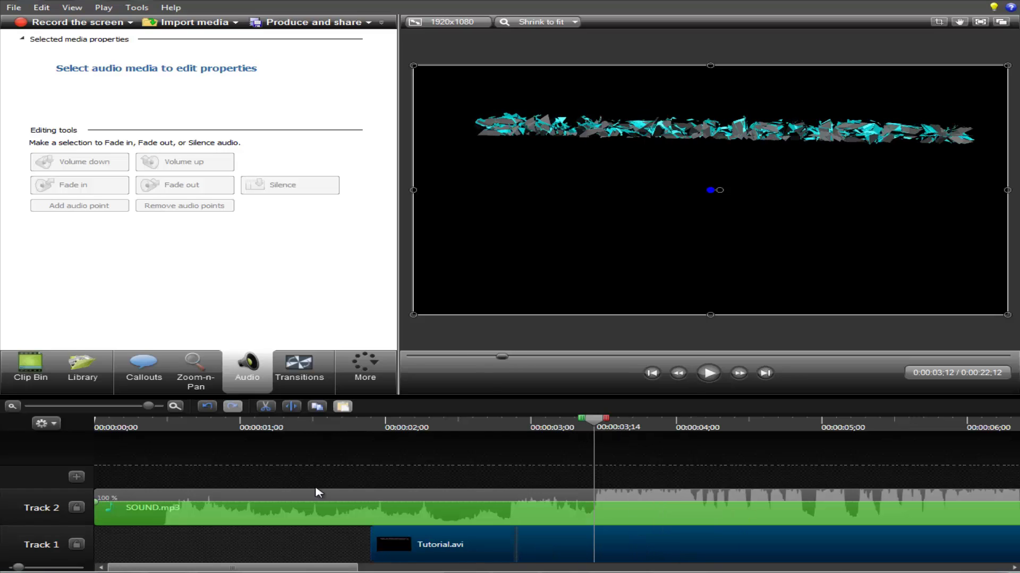
# Split SOUND.mp3 on Track 2 at 00:00:01;27, where Tutorial.avi starts, and delete the part before the cut
pyautogui.moveTo(314, 492); pyautogui.dragTo(359, 500)
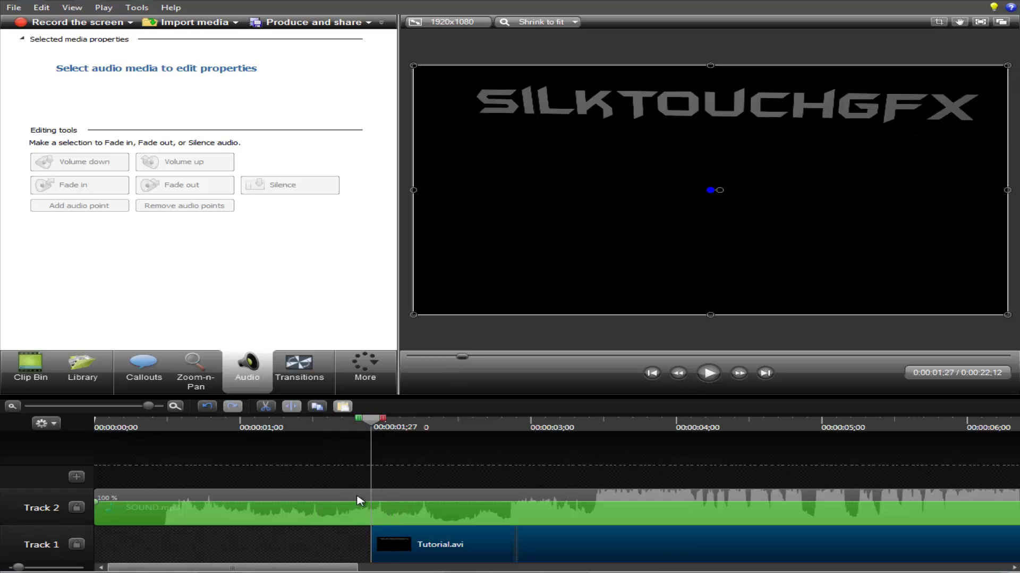
pyautogui.click(340, 520)
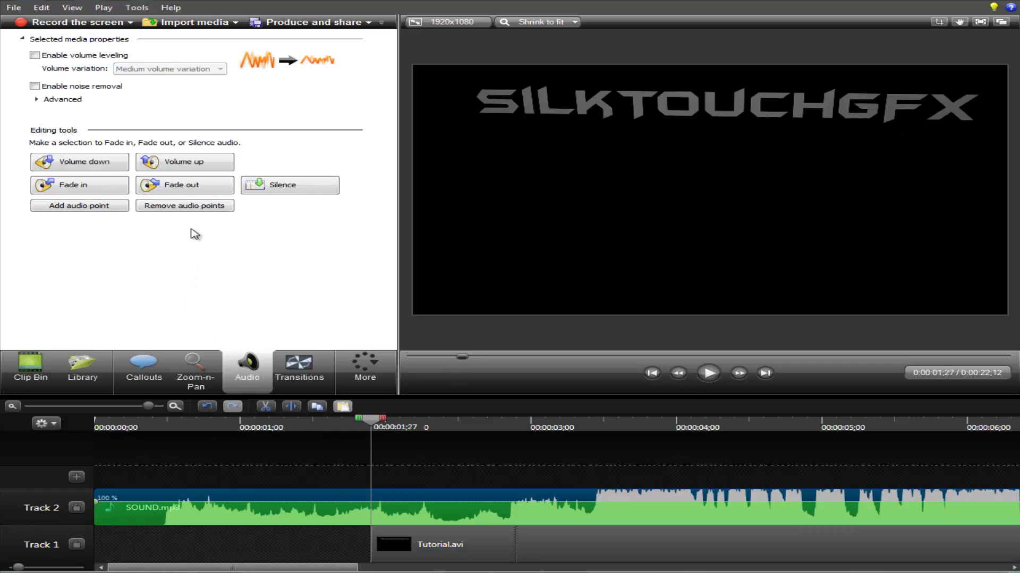
pyautogui.click(300, 408)
pyautogui.click(293, 516)
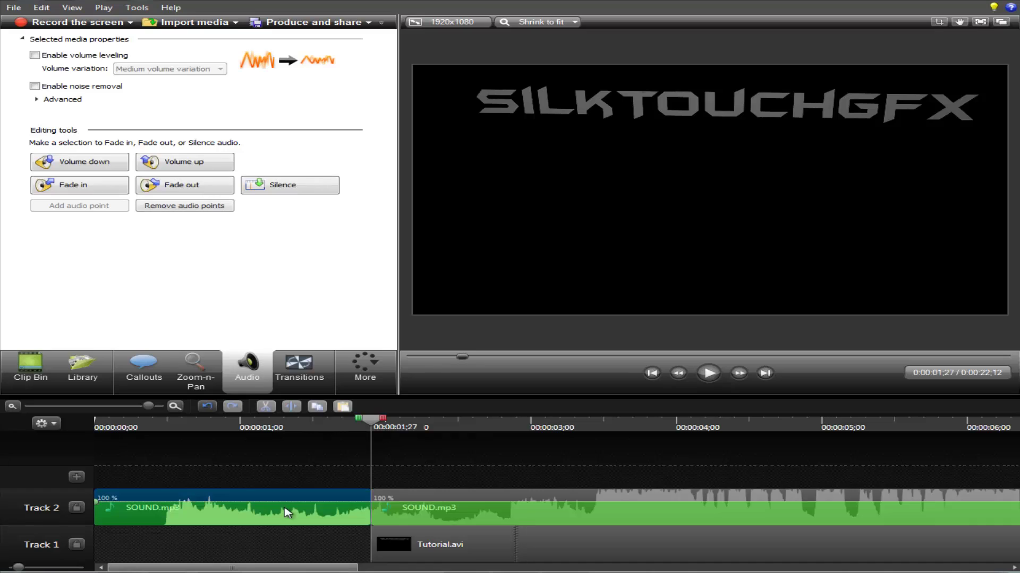
pyautogui.press('Delete')
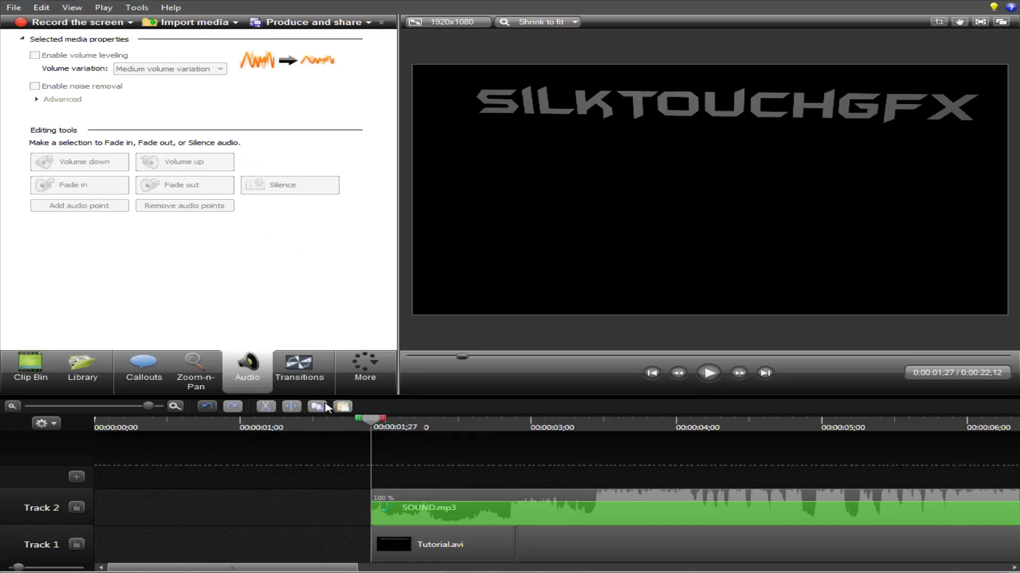
# Add a fade-in to SOUND.mp3 lasting until Tutorial.avi's extended first frame ends, and move both clips to the timeline's start
pyautogui.click(439, 519)
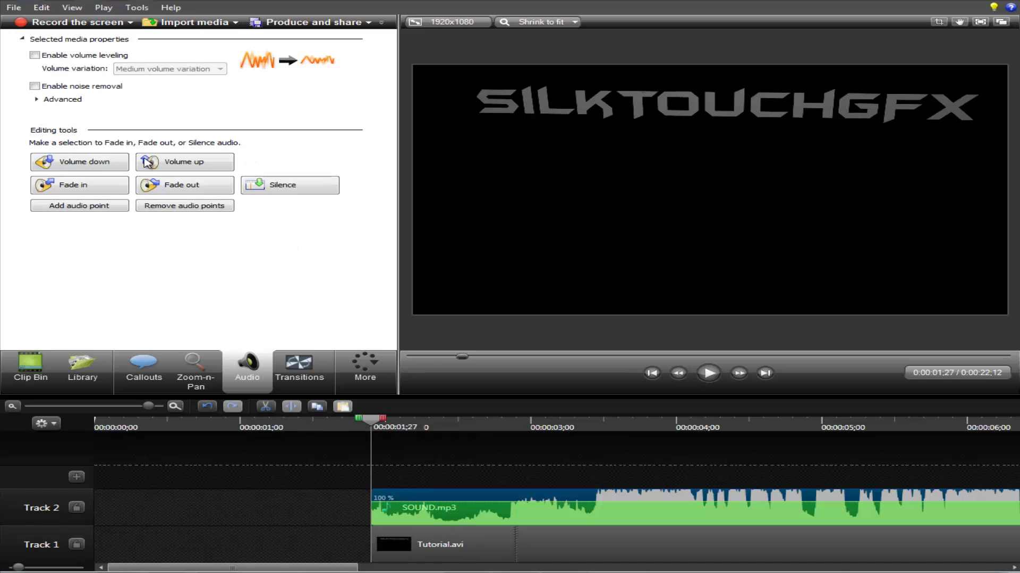
pyautogui.click(107, 190)
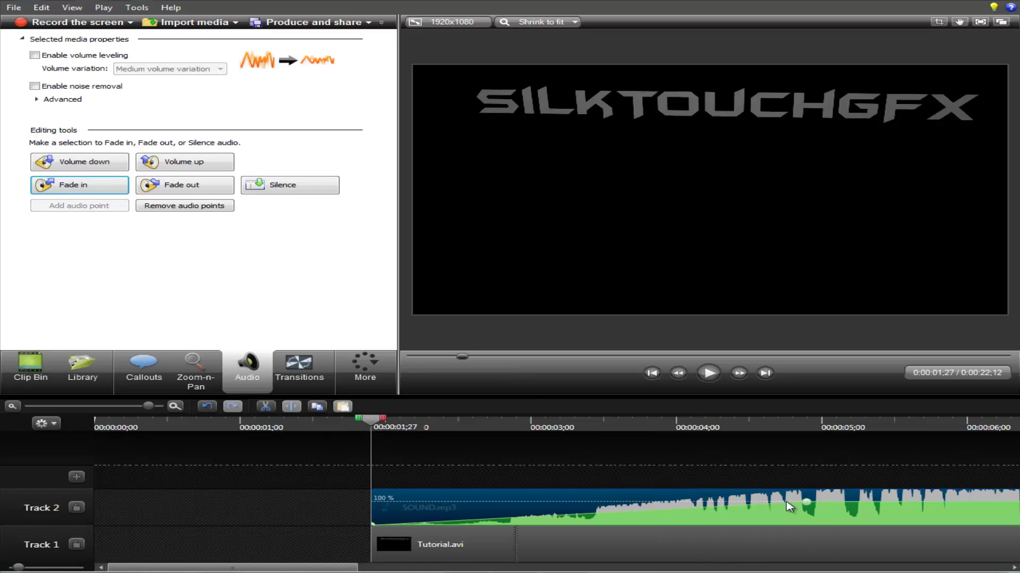
pyautogui.moveTo(790, 506); pyautogui.dragTo(515, 501)
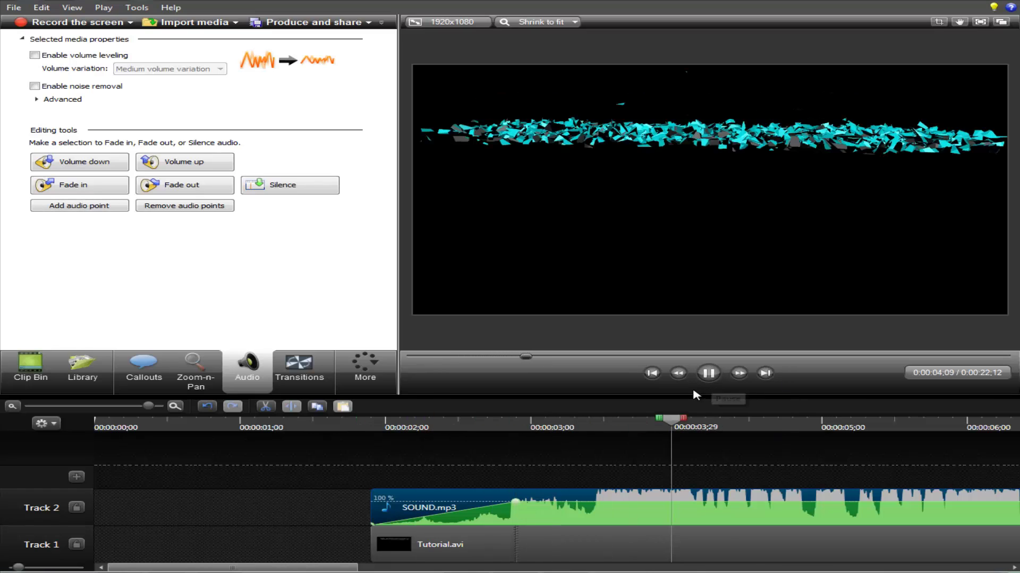
pyautogui.click(708, 373)
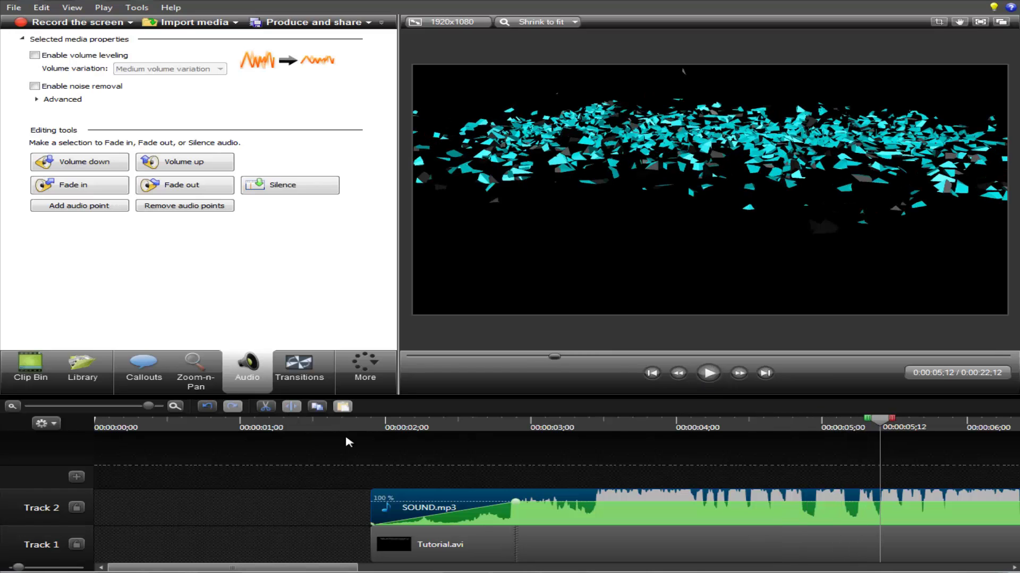
pyautogui.moveTo(346, 437); pyautogui.dragTo(8, 540)
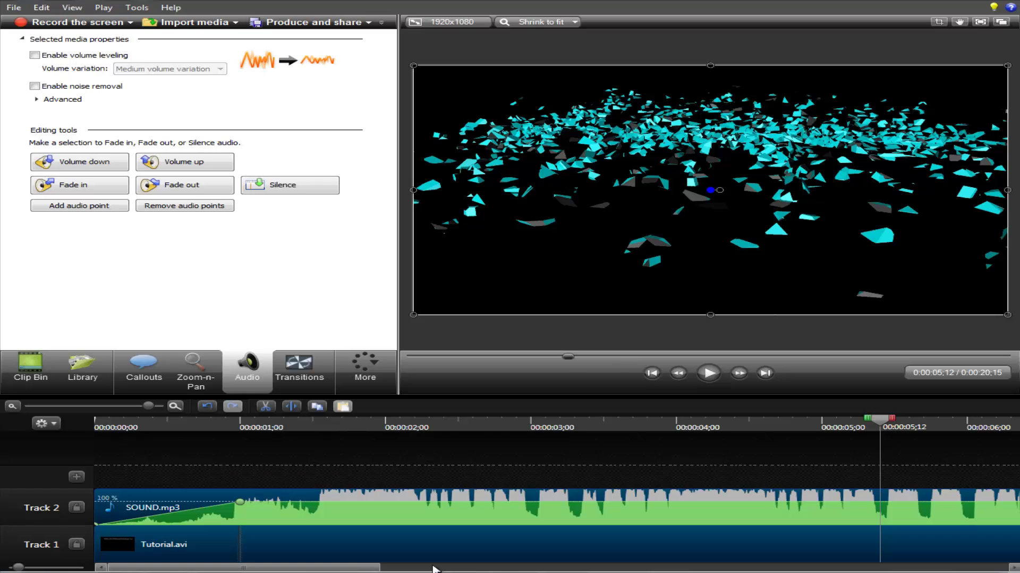
# Try to extend Tutorial.avi's frame at 00:00:13;26, near the clip's end, with a duration of 1 second
pyautogui.moveTo(432, 569); pyautogui.dragTo(835, 565)
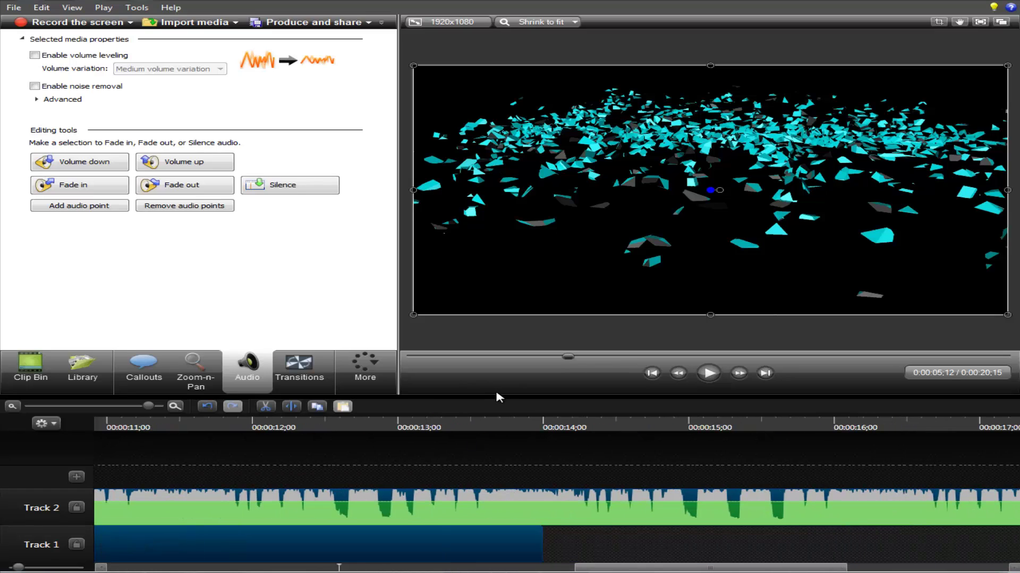
pyautogui.moveTo(239, 425); pyautogui.dragTo(431, 425)
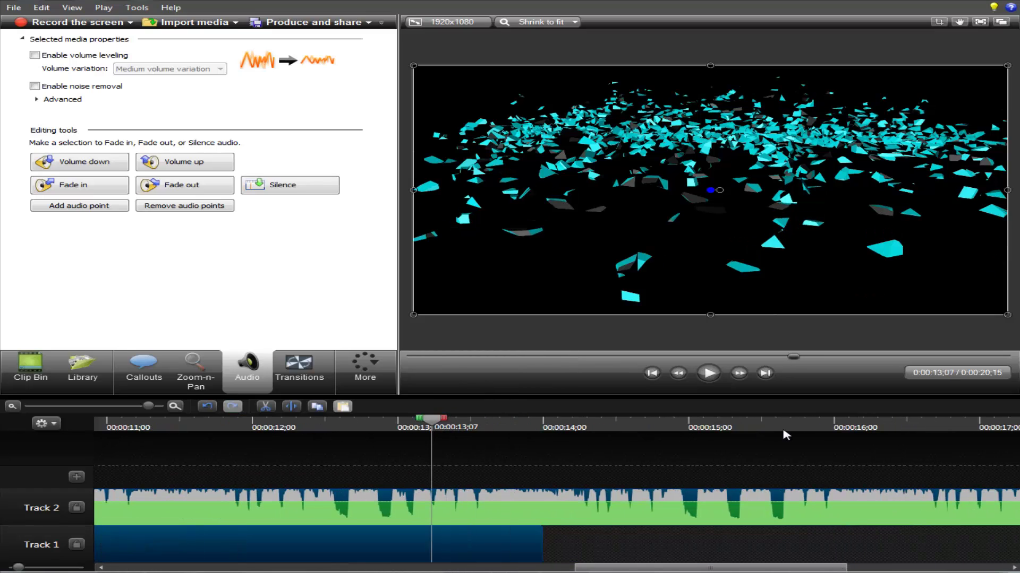
pyautogui.click(721, 380)
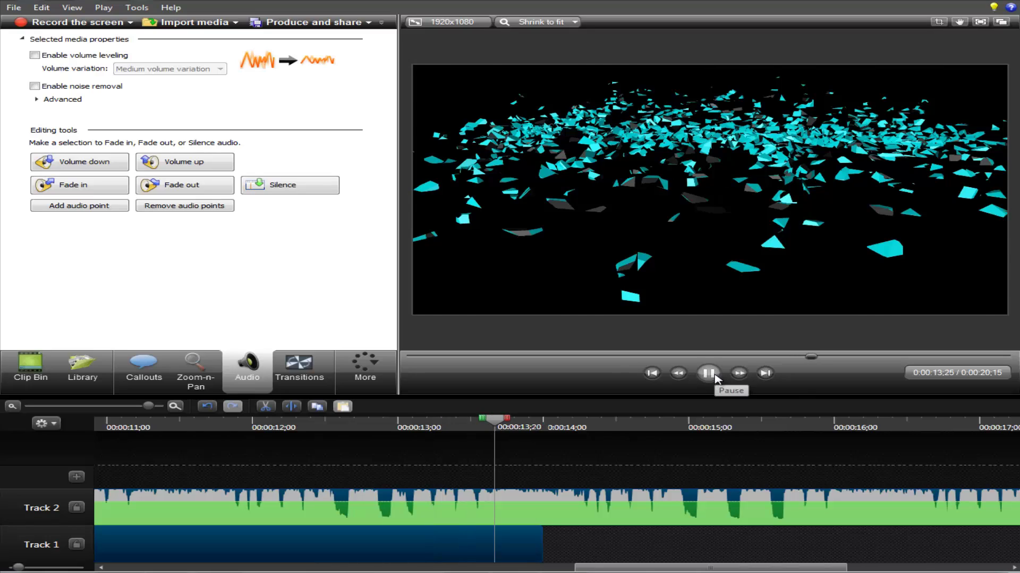
pyautogui.click(712, 375)
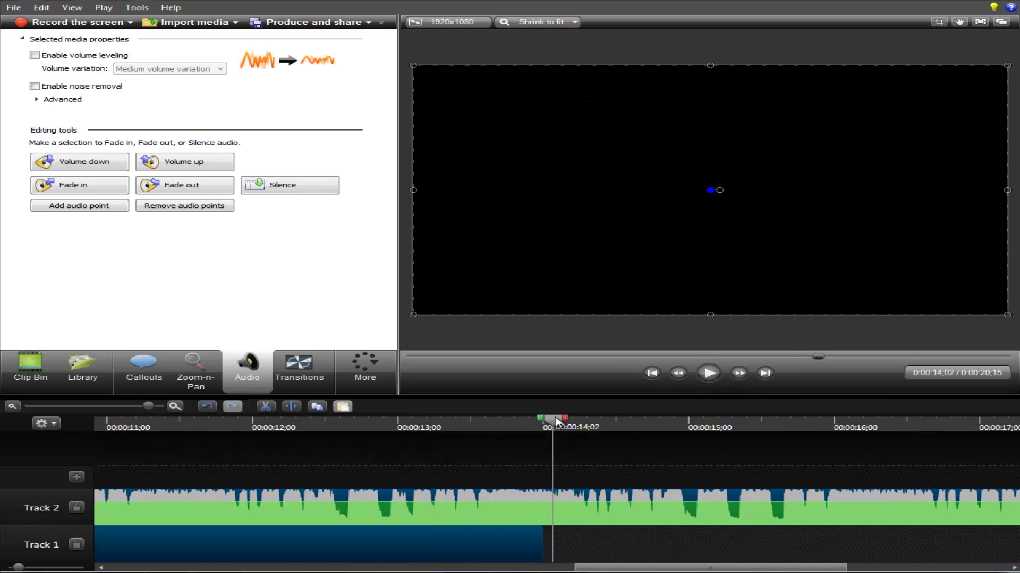
pyautogui.moveTo(547, 422); pyautogui.dragTo(541, 426)
pyautogui.click(528, 442)
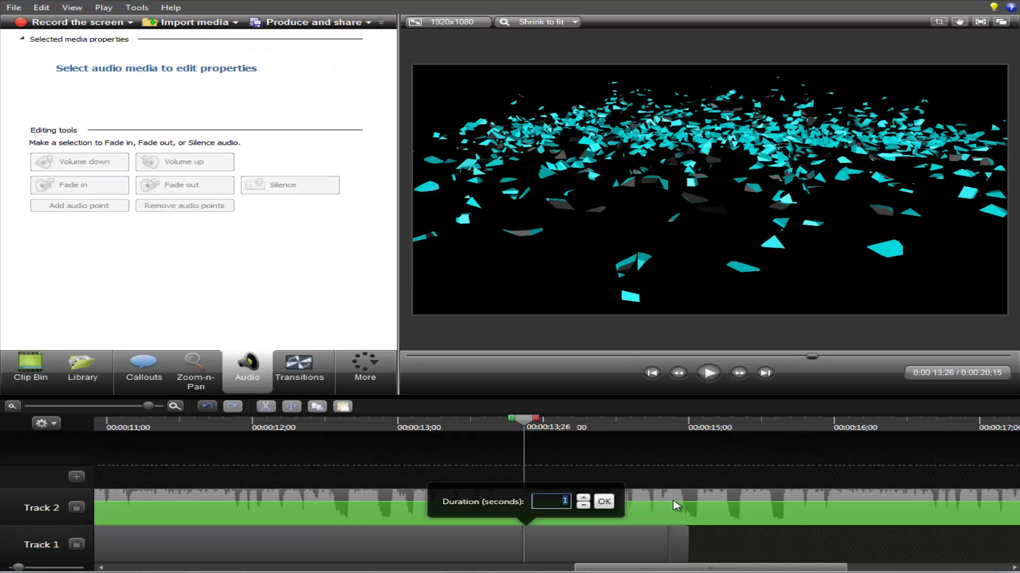
pyautogui.press('Escape')
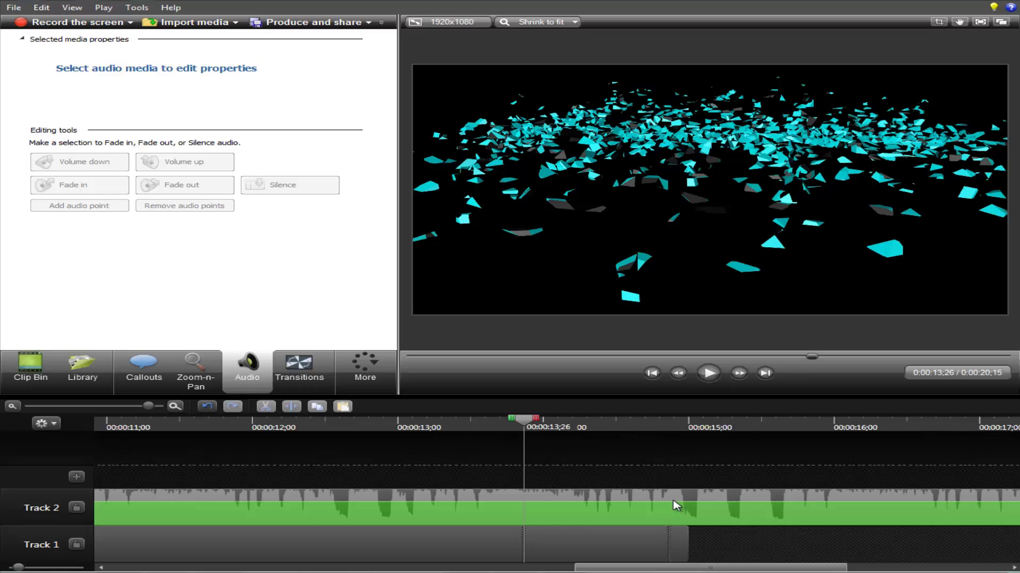
# Play back the ending and undo the frame extension near the end of Tutorial.avi
pyautogui.click(709, 373)
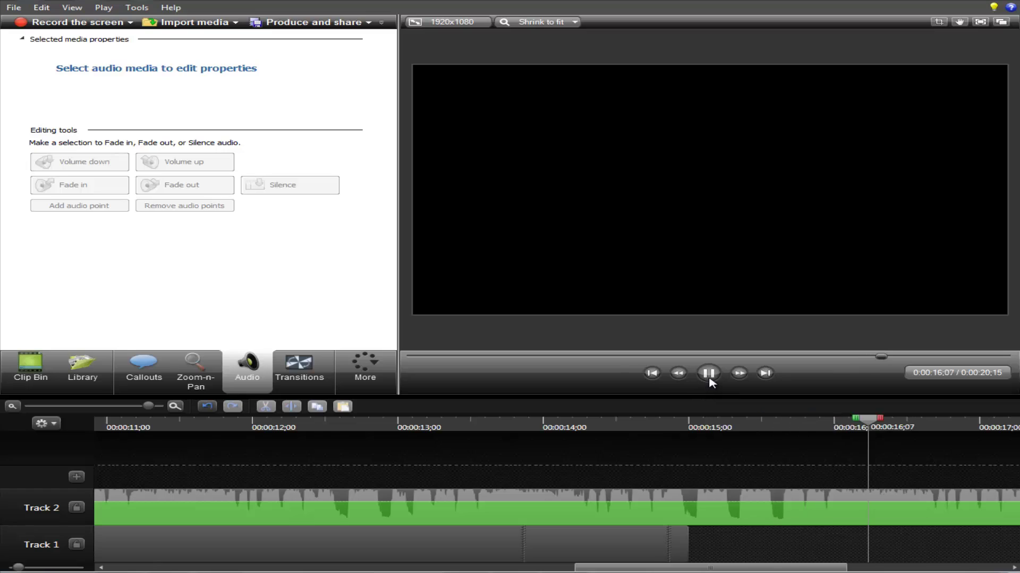
pyautogui.click(708, 373)
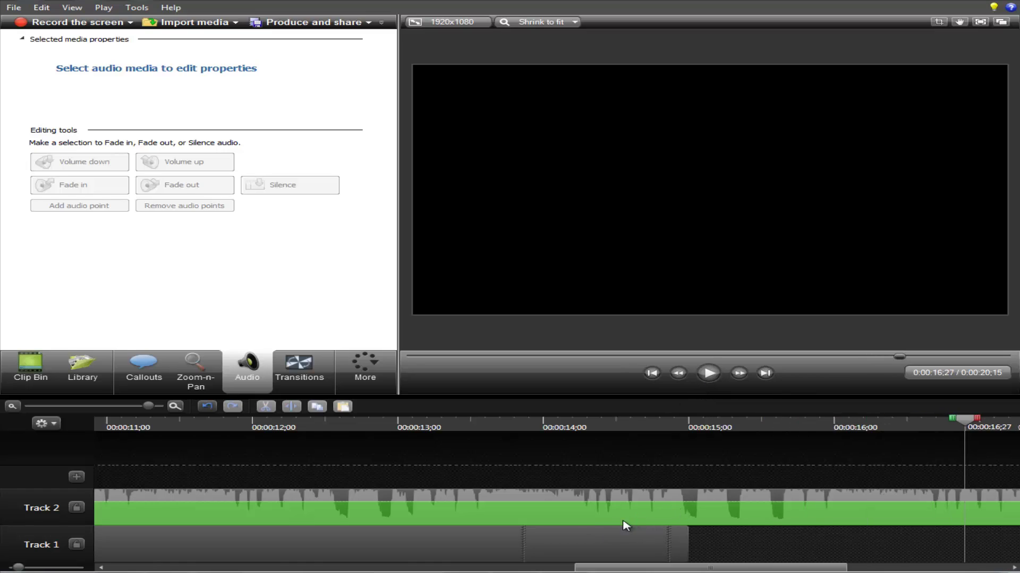
pyautogui.click(207, 407)
# Extend the frame of Tutorial.avi at 00:00:13;29 on Track 1 with a duration of 1 second
pyautogui.click(594, 428)
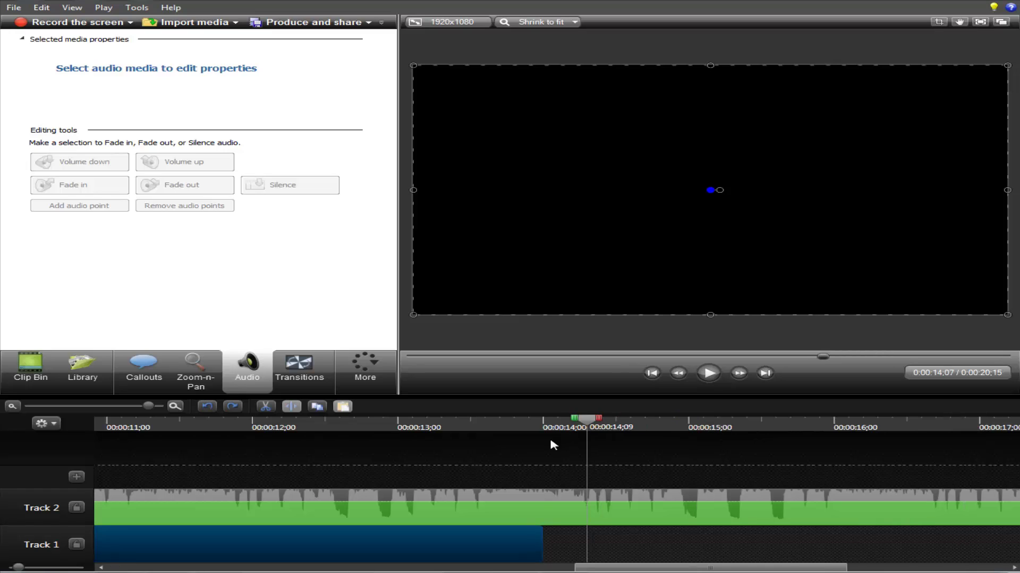
pyautogui.moveTo(553, 445); pyautogui.dragTo(540, 515)
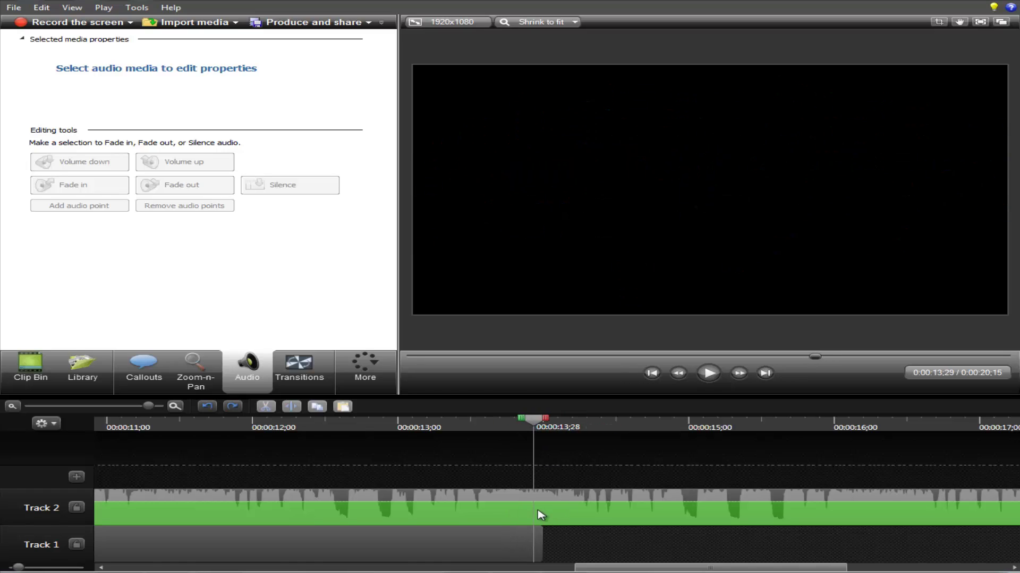
pyautogui.click(480, 548)
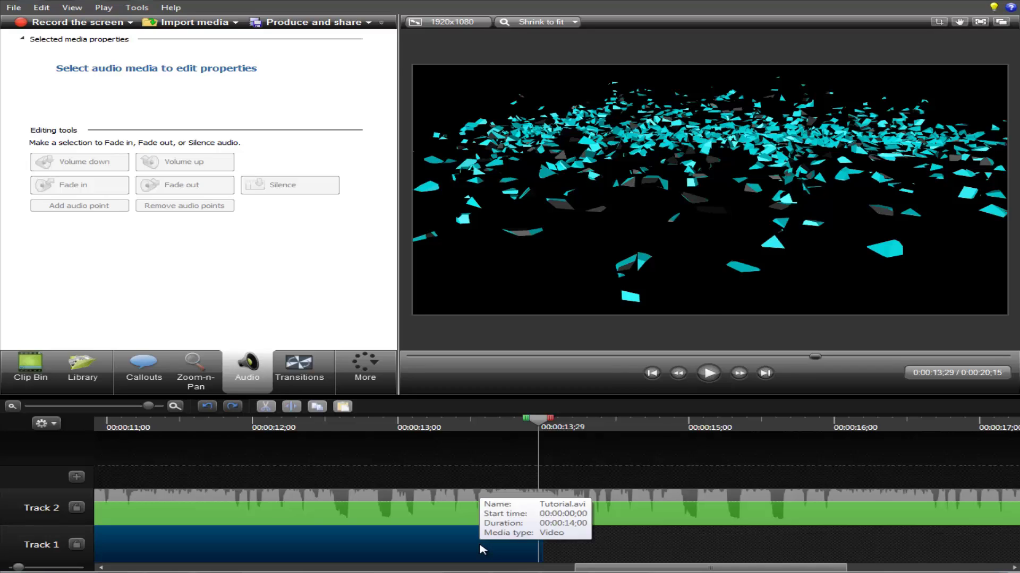
pyautogui.press('e')
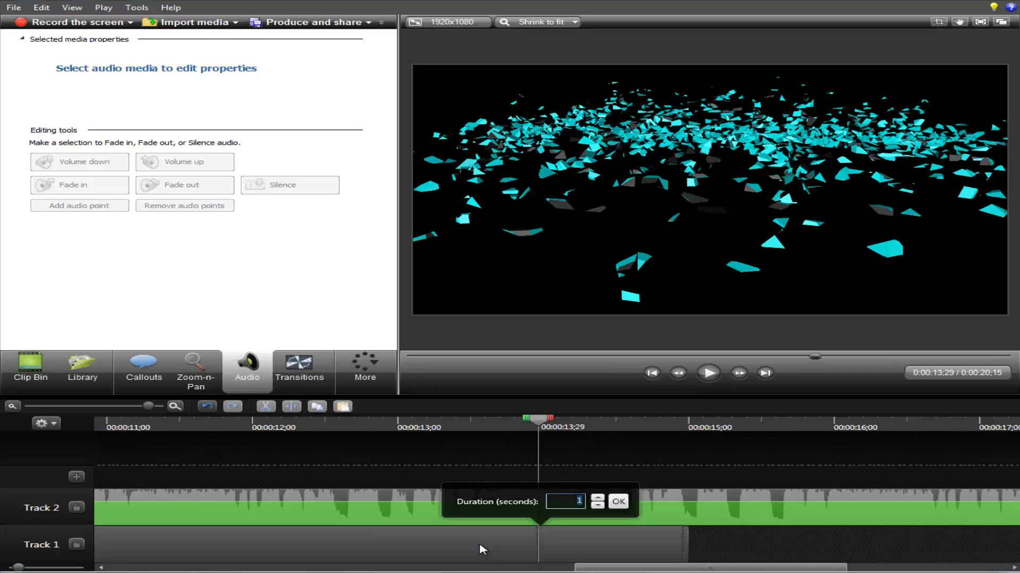
pyautogui.press('Return')
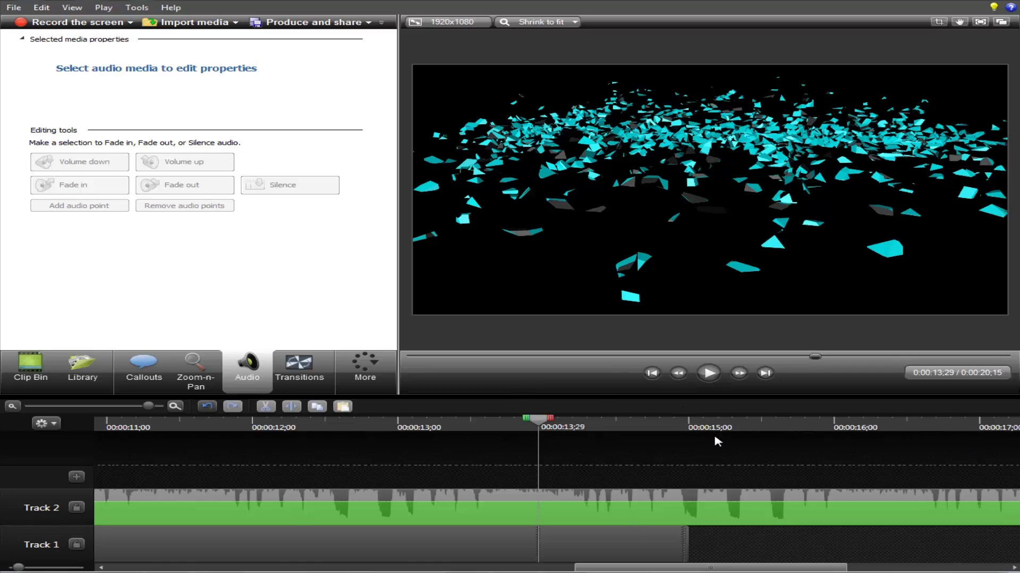
# Split SOUND.mp3 at 00:00:15;00, where Tutorial.avi ends, and delete the part after the cut
pyautogui.moveTo(714, 437); pyautogui.dragTo(690, 440)
pyautogui.click(755, 520)
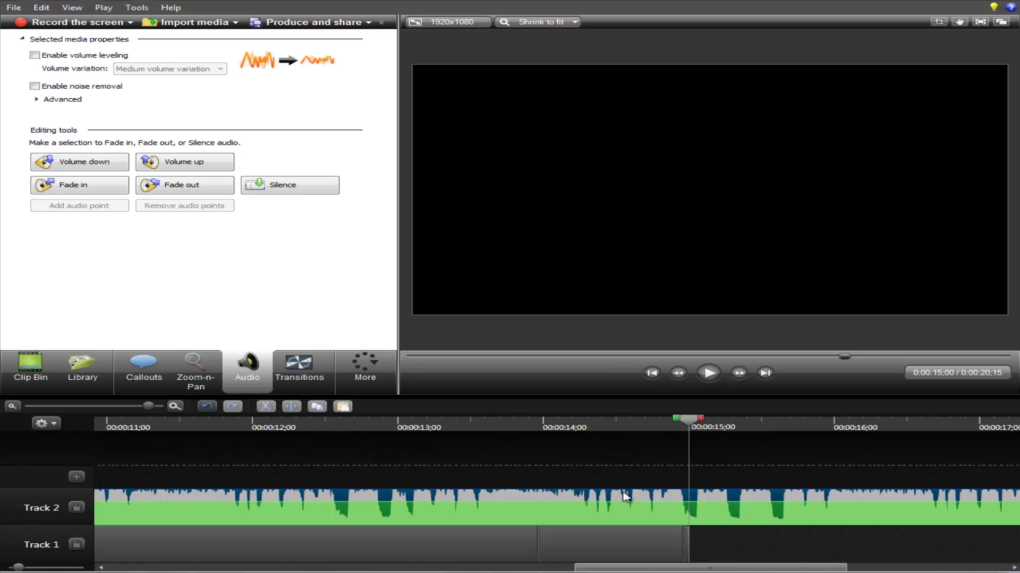
pyautogui.click(291, 407)
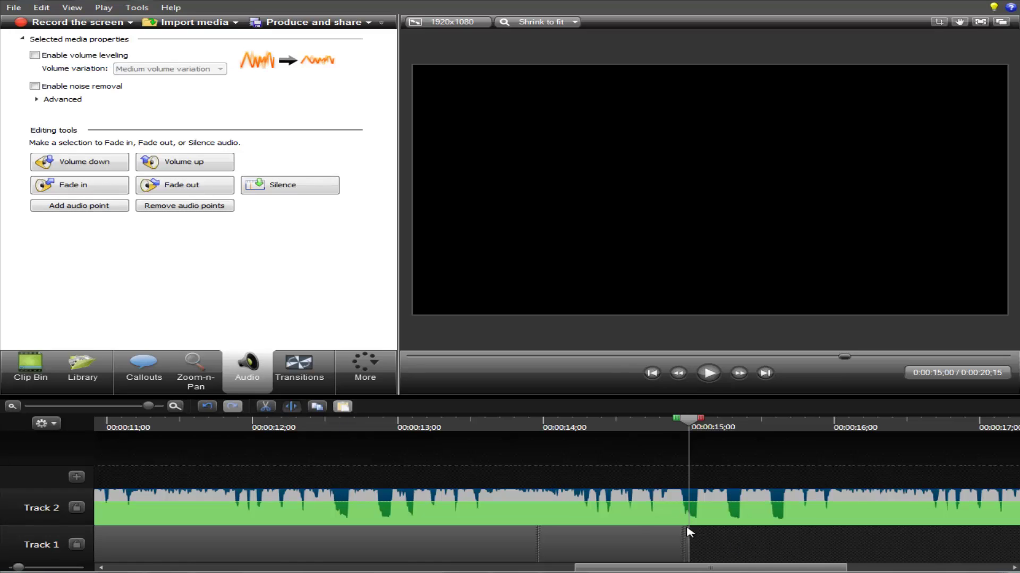
pyautogui.click(802, 515)
pyautogui.press('Delete')
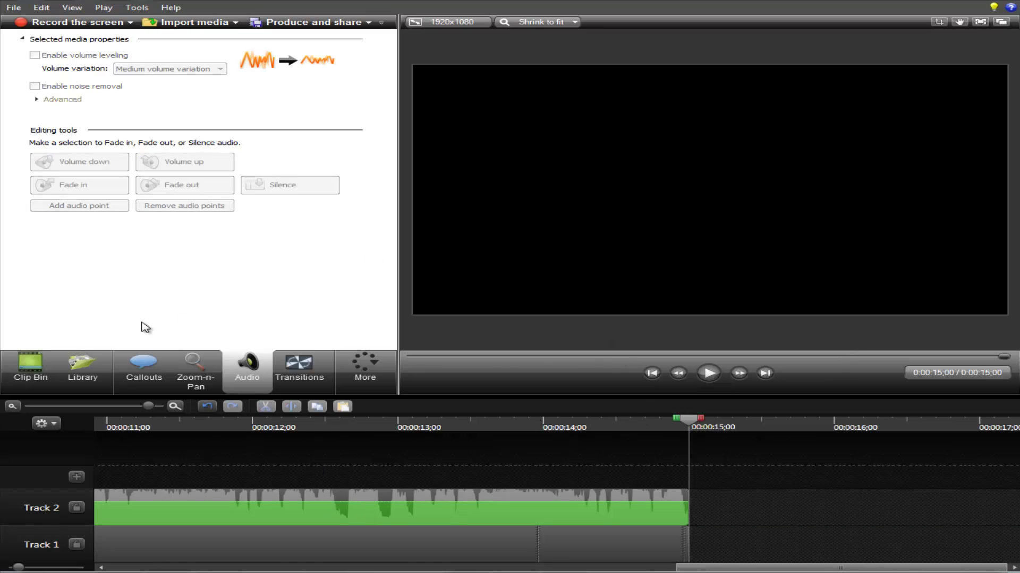
# Add a fade-out to SOUND.mp3 that starts at full volume where the extended last frame begins, and play back the ending
pyautogui.click(184, 185)
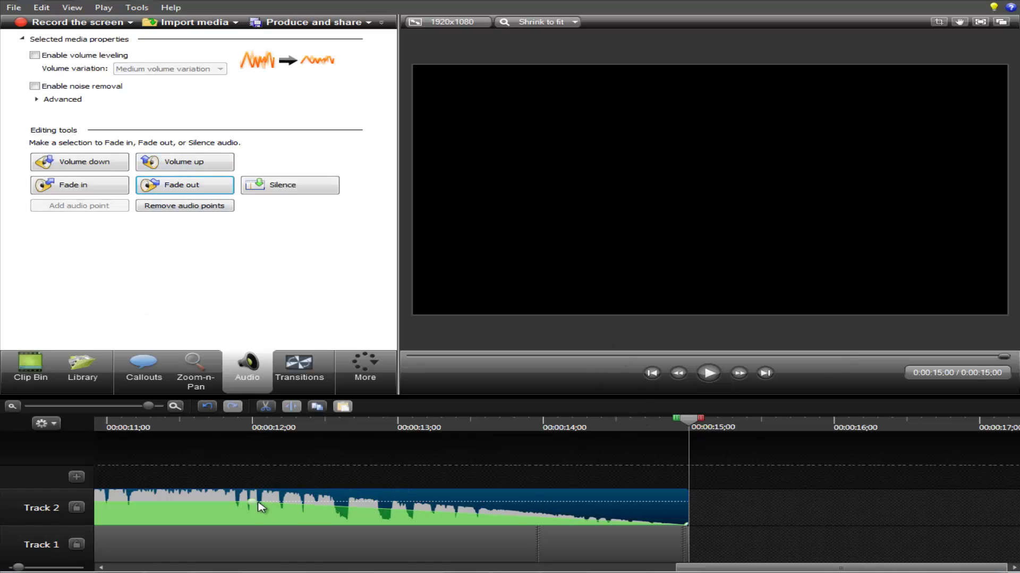
pyautogui.moveTo(305, 514); pyautogui.dragTo(543, 503)
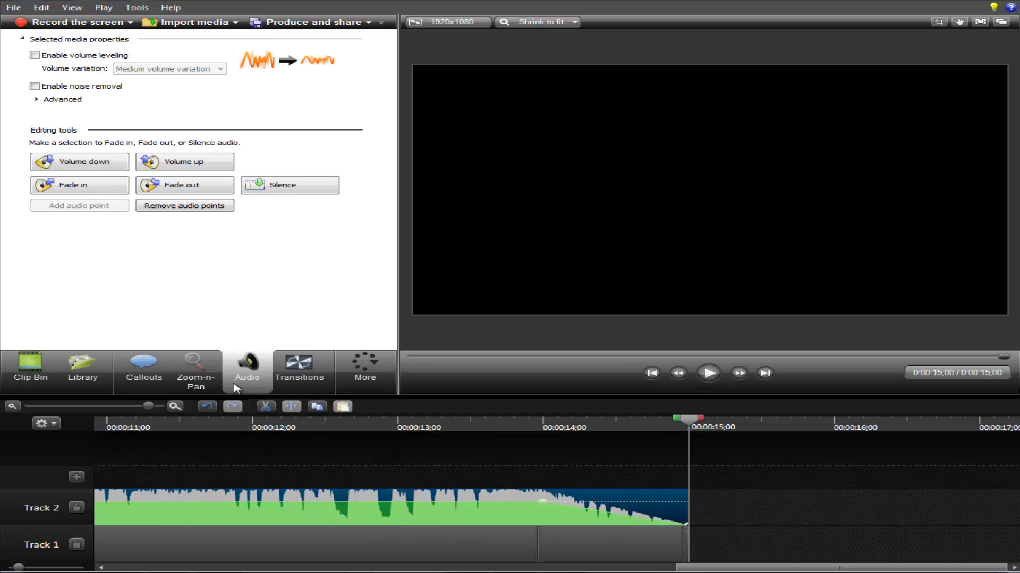
pyautogui.click(210, 407)
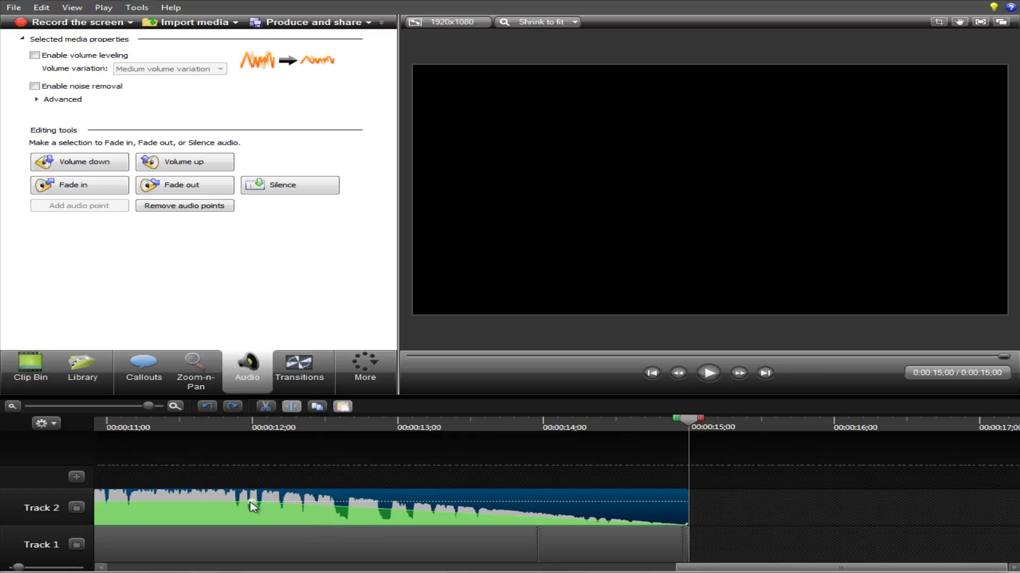
pyautogui.moveTo(258, 503); pyautogui.dragTo(543, 522)
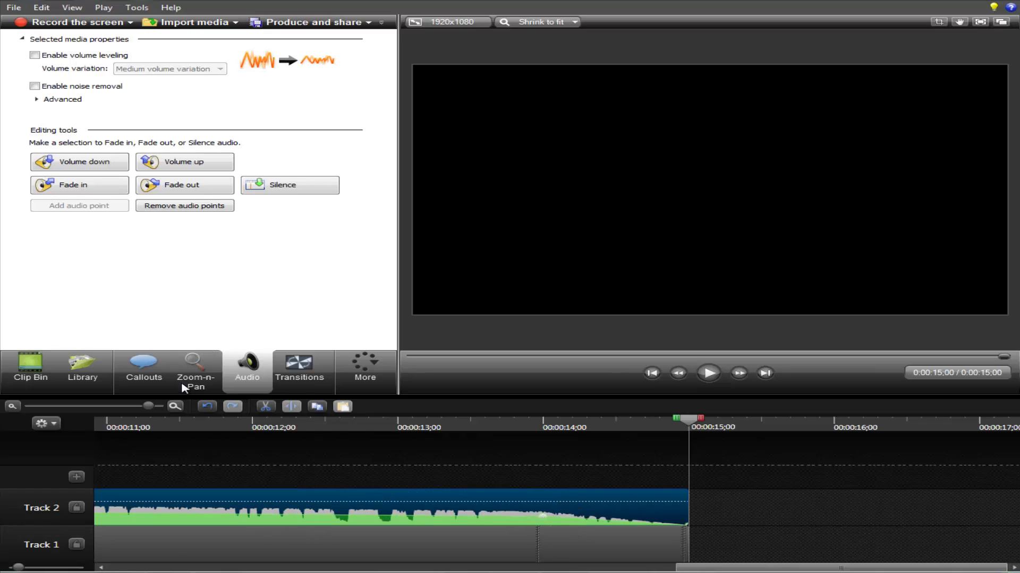
pyautogui.click(207, 406)
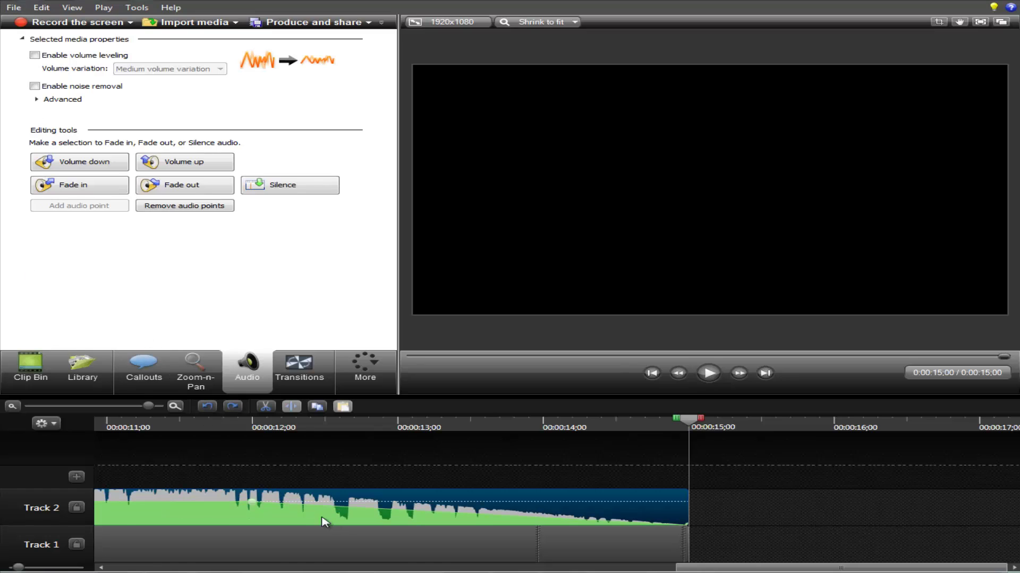
pyautogui.moveTo(255, 505); pyautogui.dragTo(545, 504)
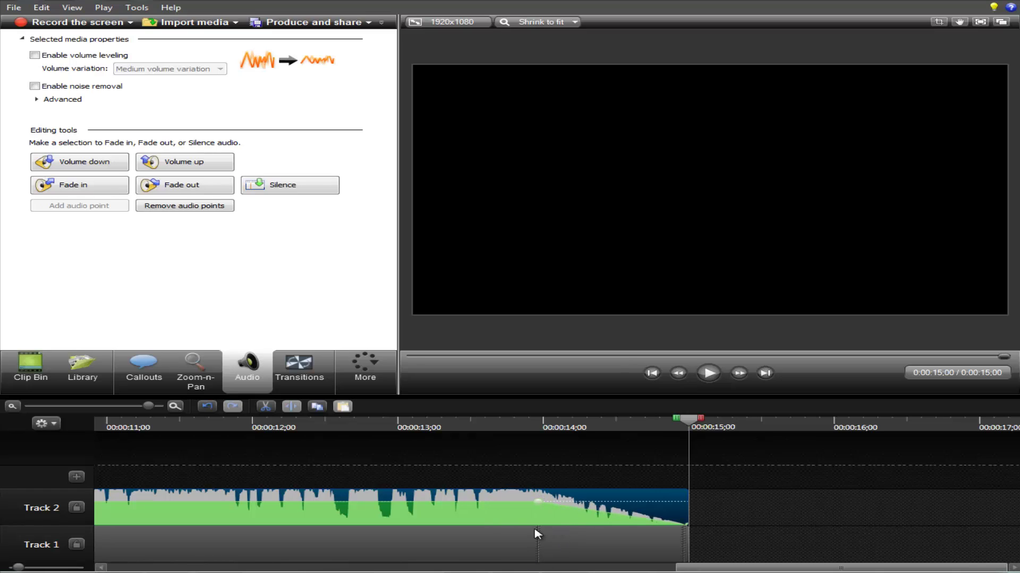
pyautogui.click(484, 425)
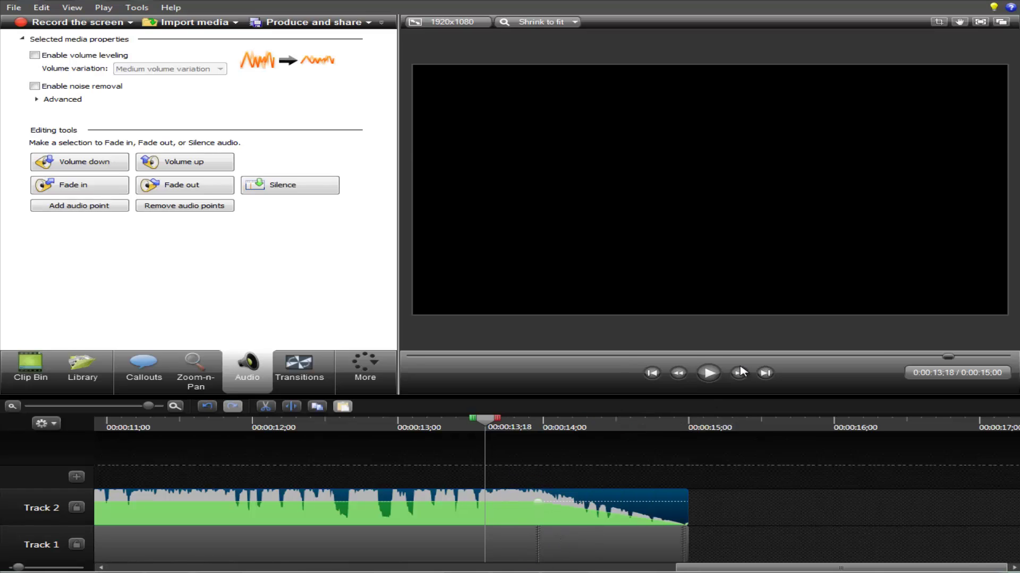
pyautogui.click(718, 372)
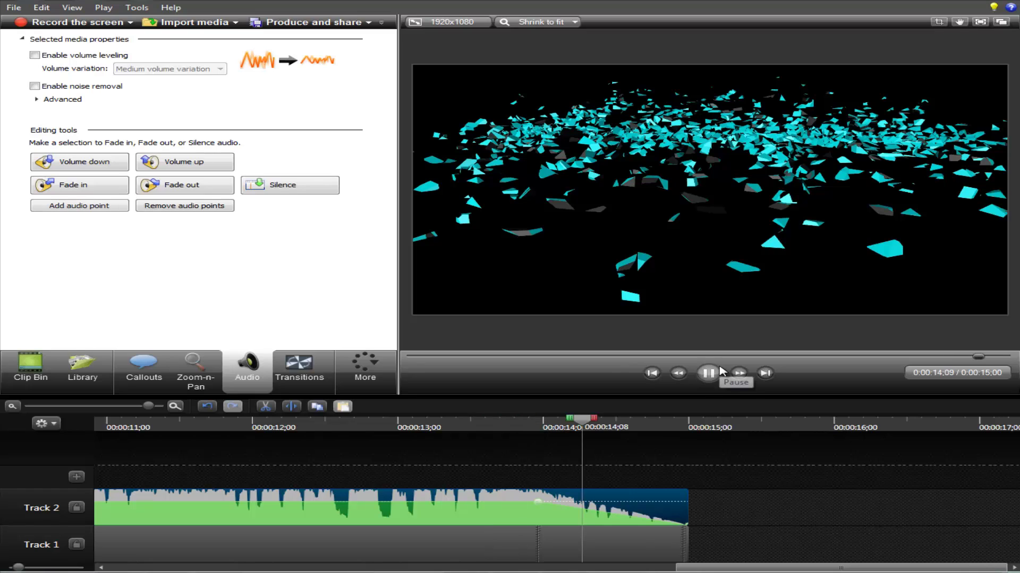
# Produce the project as an MP4 video with the HD 1080p preset at 1920 x 1080
pyautogui.click(340, 22)
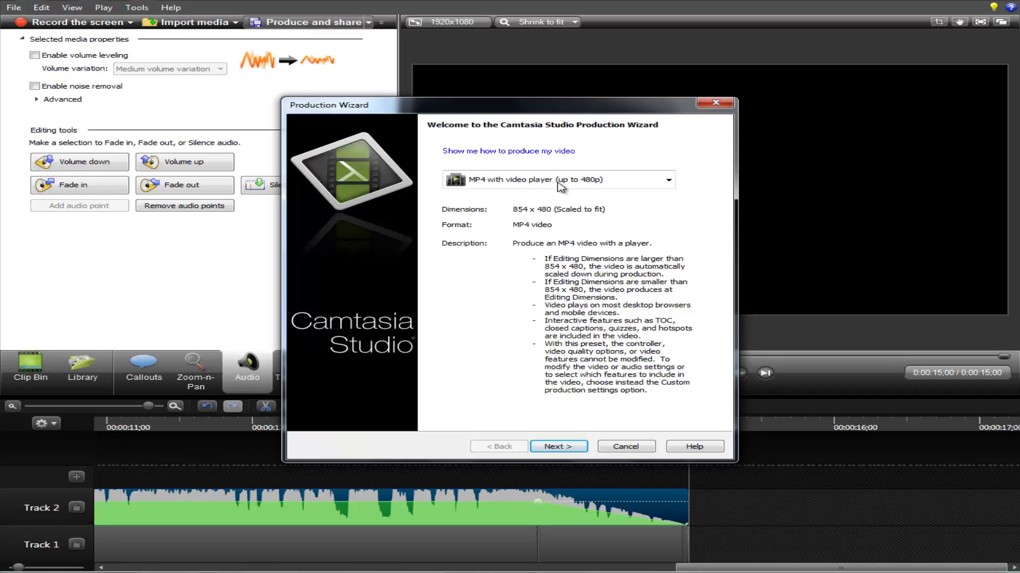
pyautogui.click(668, 179)
pyautogui.click(531, 419)
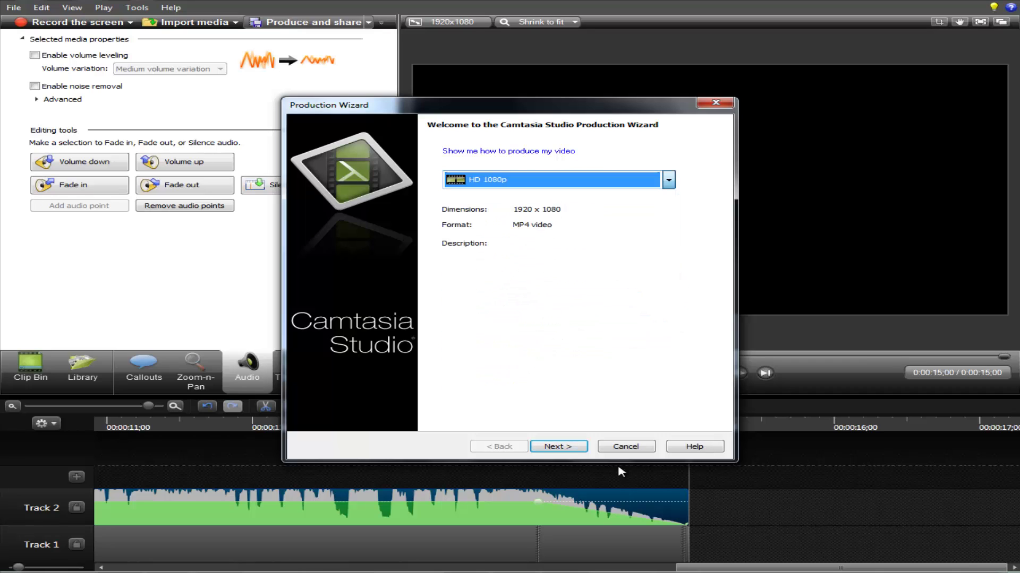
pyautogui.click(559, 446)
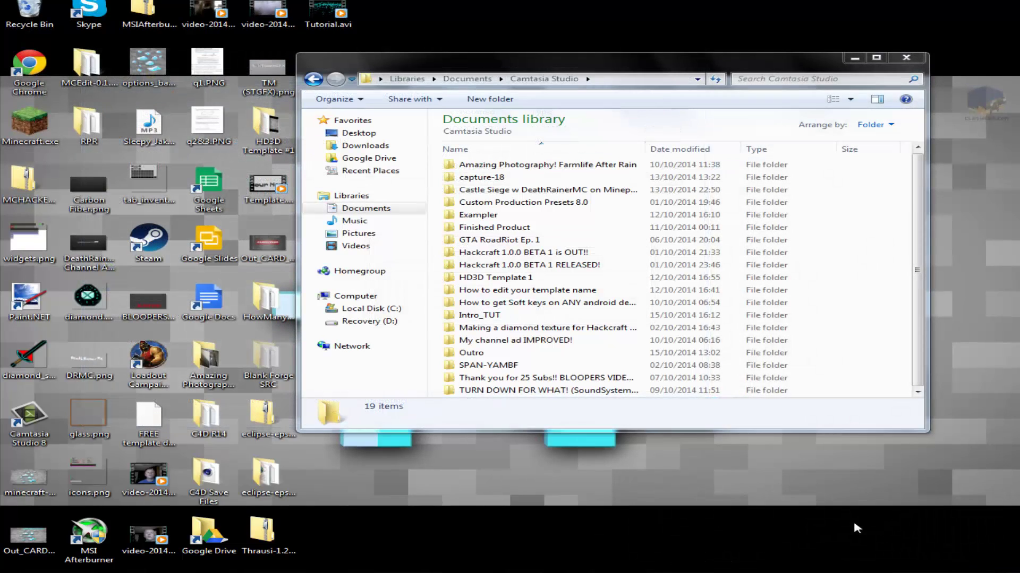
# In Windows Explorer, open the Intro_TUT folder and play Intro_TUT.mp4 to check the result, closing the player when it ends
pyautogui.click(527, 317)
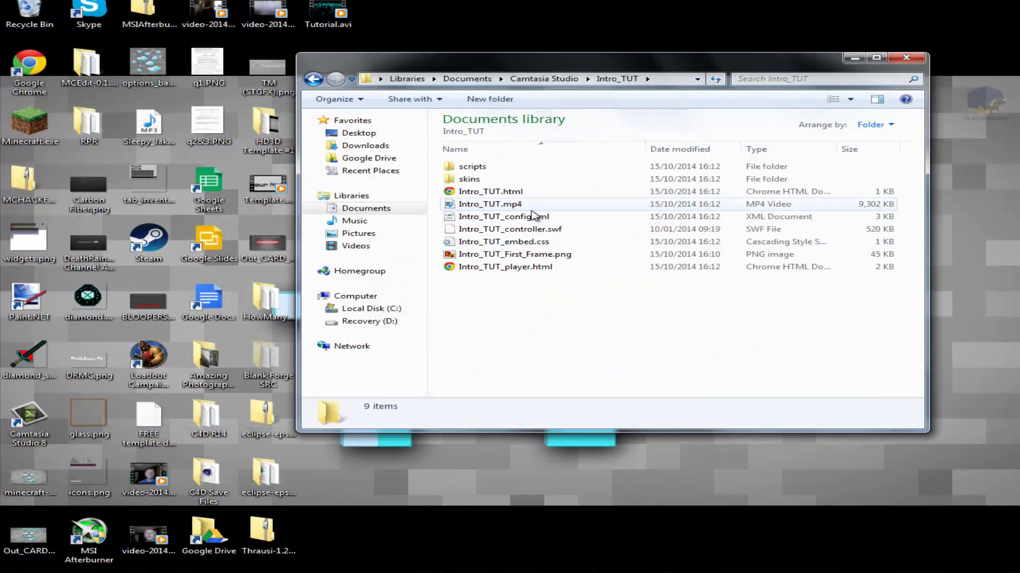
pyautogui.click(493, 205)
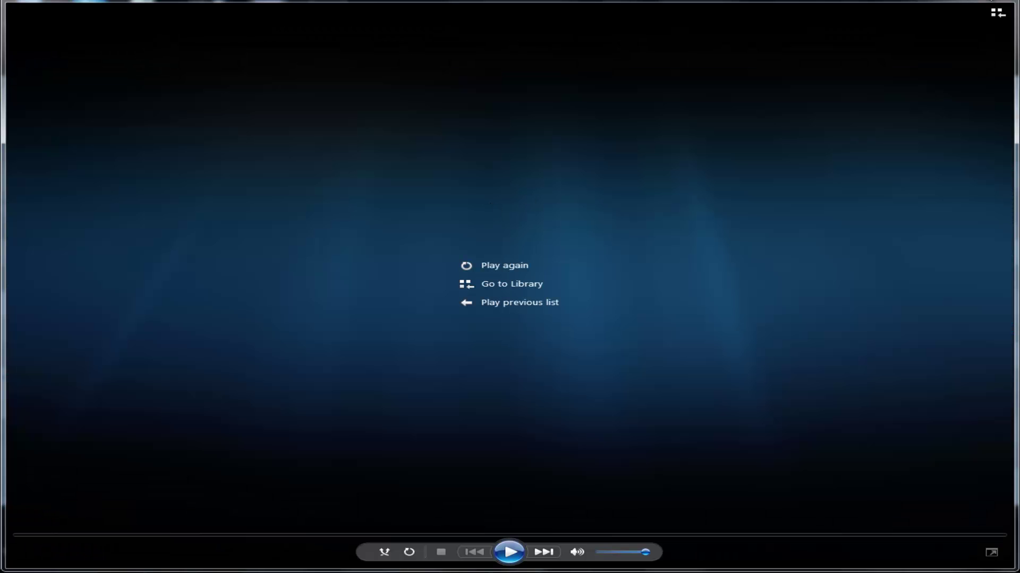
pyautogui.click(976, 10)
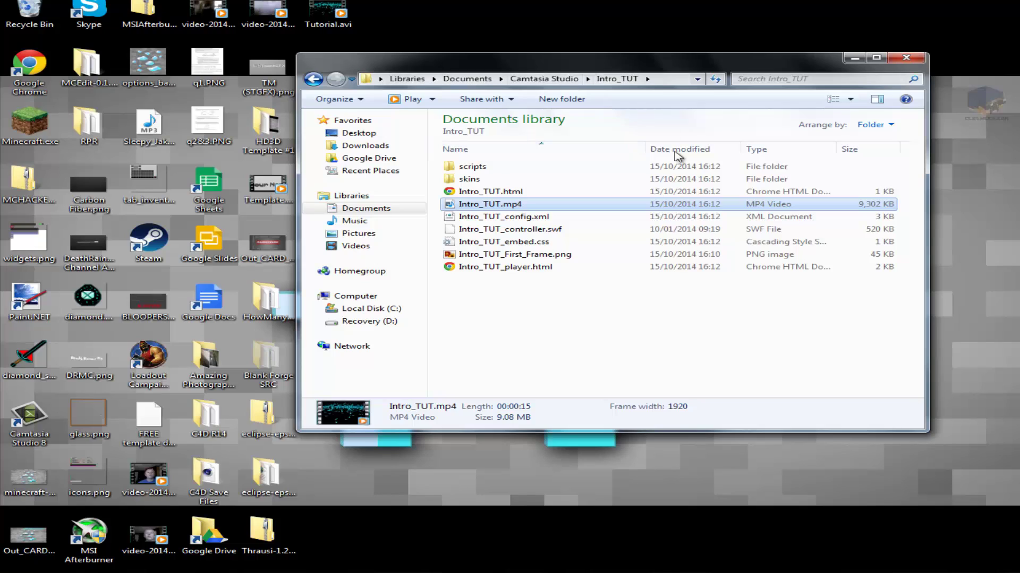